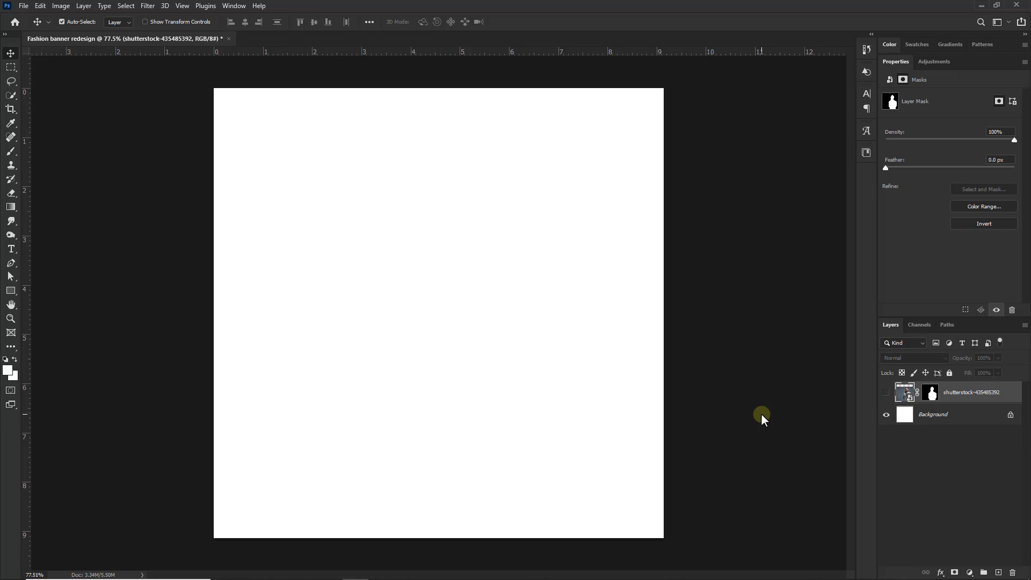
Step: Show the man's photo layer and draw a rectangle about 1194 × 569 px across the middle of the canvas
{"action": "left_click", "coordinate": [886, 395]}
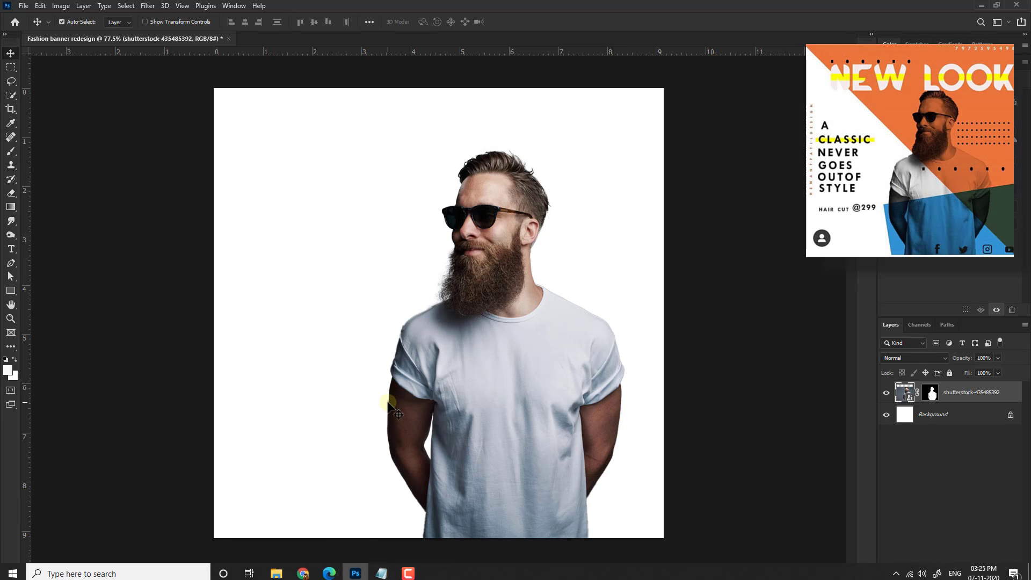
{"action": "left_click", "coordinate": [11, 291]}
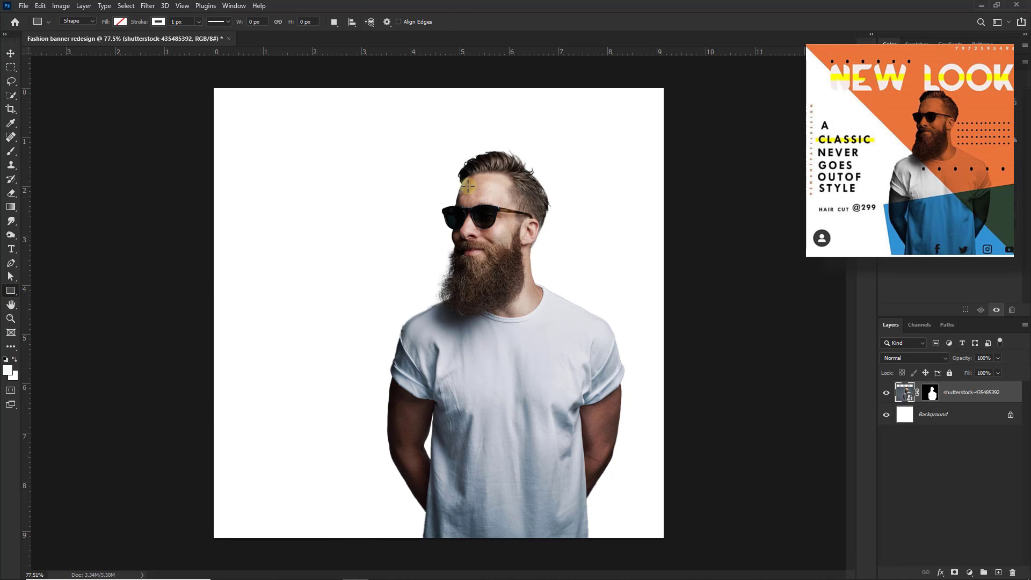
{"action": "left_click_drag", "start_coordinate": [194, 161], "coordinate": [362, 233]}
{"action": "left_click_drag", "start_coordinate": [630, 352], "coordinate": [690, 398]}
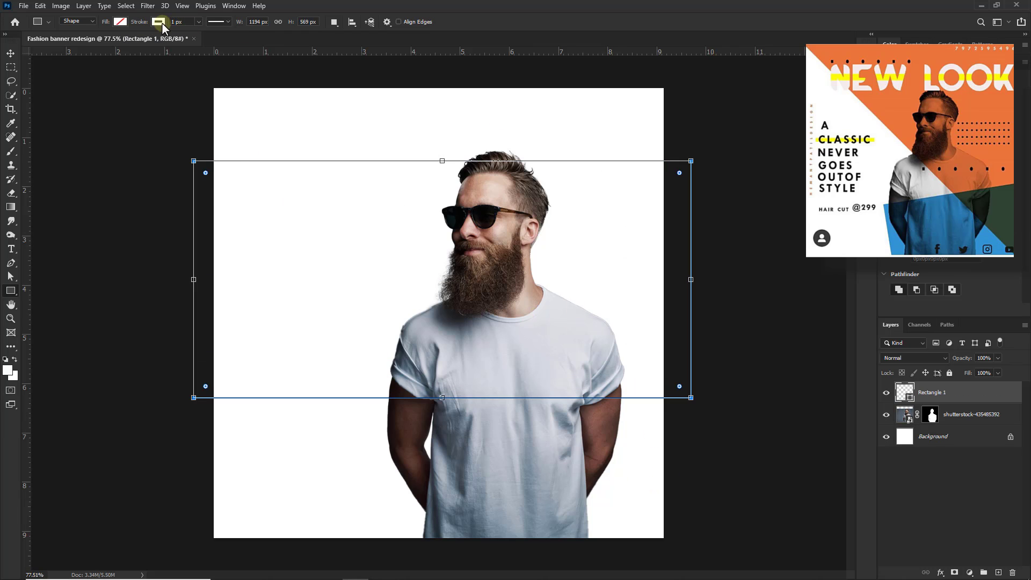
Step: Fill the rectangle with medium blue, remove its stroke, and place its layer beneath the man's photo
{"action": "left_click", "coordinate": [120, 22]}
{"action": "left_click", "coordinate": [119, 23]}
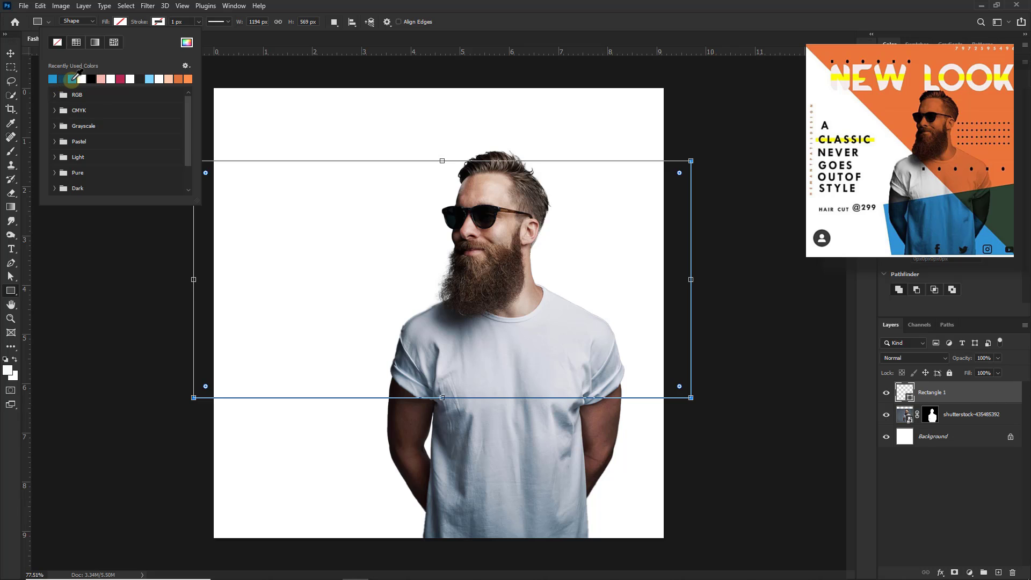
{"action": "left_click", "coordinate": [74, 79]}
{"action": "key", "text": "v"}
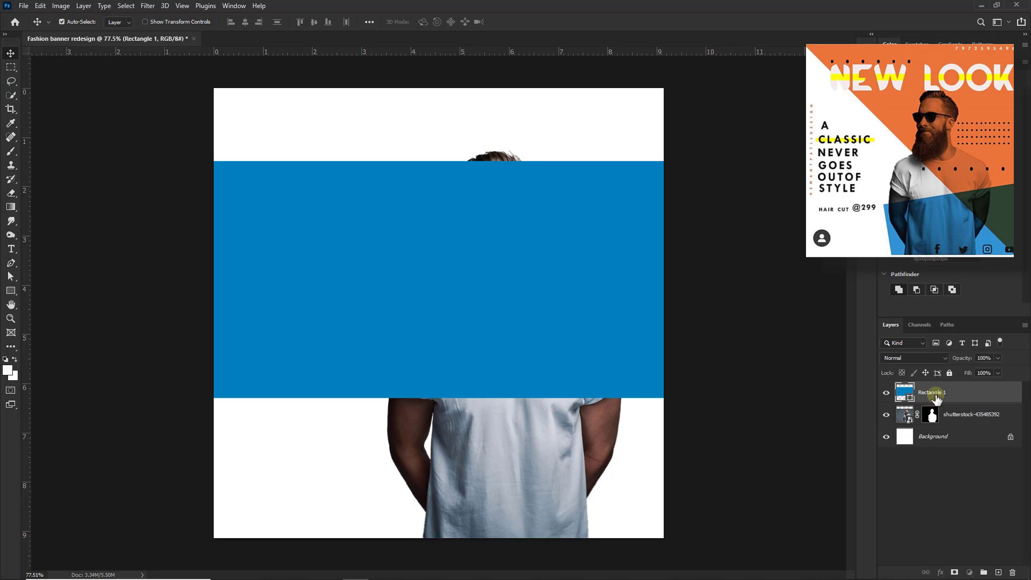
{"action": "left_click_drag", "start_coordinate": [935, 398], "coordinate": [934, 430]}
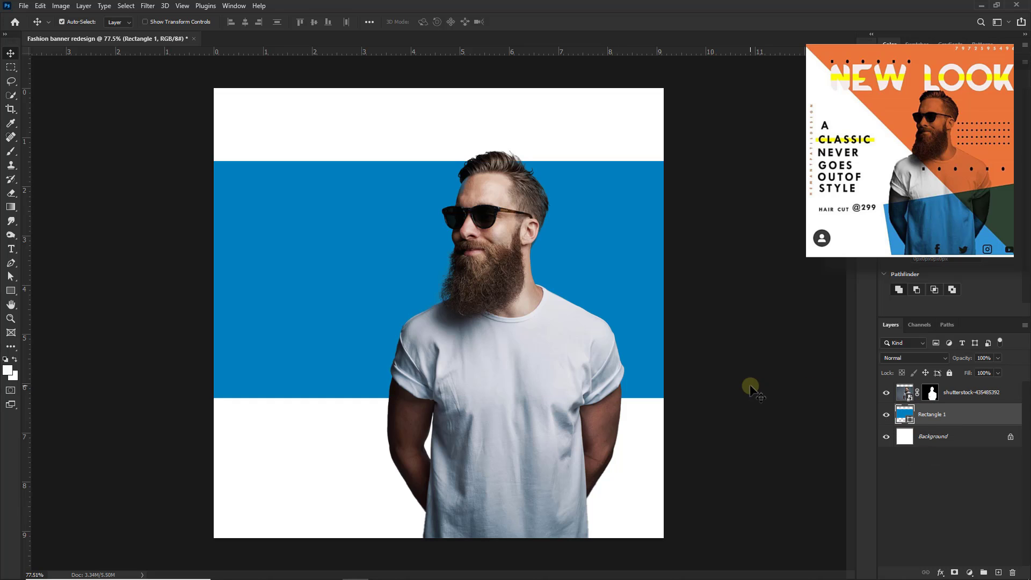
Step: Rotate the blue rectangle about 18.66° clockwise and move it up so it slants across the canvas behind the man's head
{"action": "key", "text": "ctrl+t"}
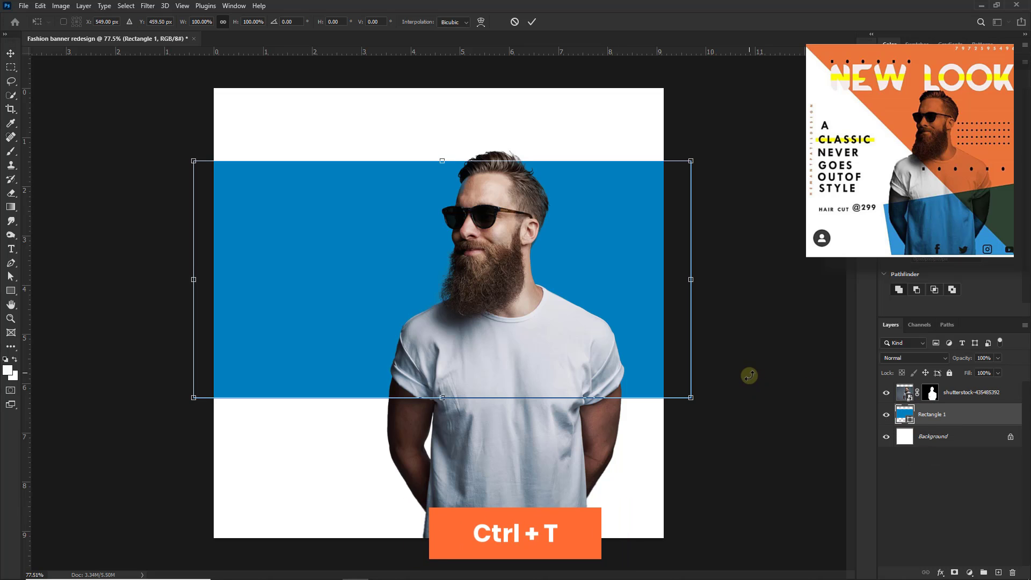
{"action": "left_click_drag", "start_coordinate": [749, 376], "coordinate": [700, 462]}
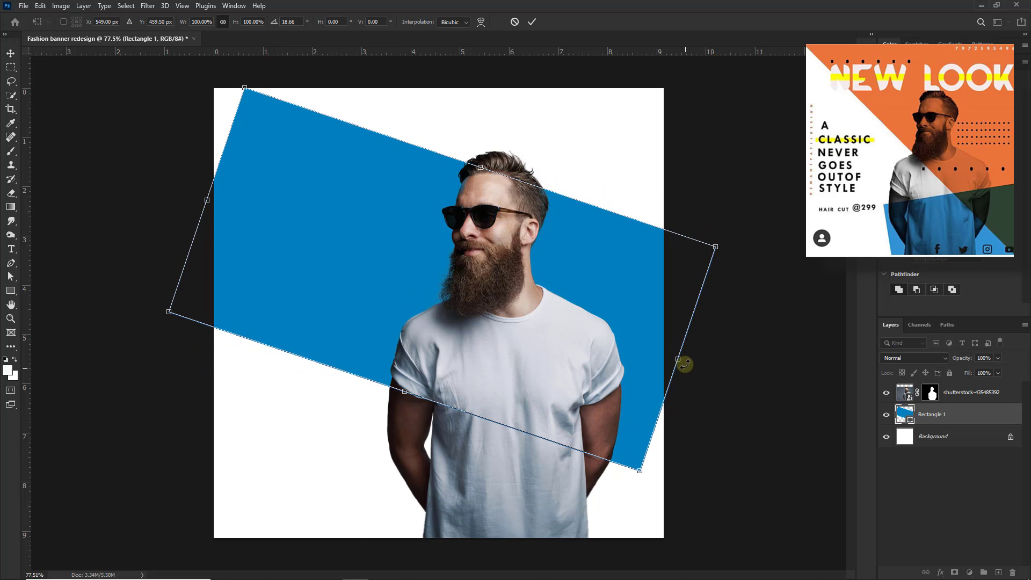
{"action": "left_click_drag", "start_coordinate": [684, 364], "coordinate": [754, 392]}
{"action": "left_click_drag", "start_coordinate": [632, 388], "coordinate": [617, 331]}
{"action": "key", "text": "Return"}
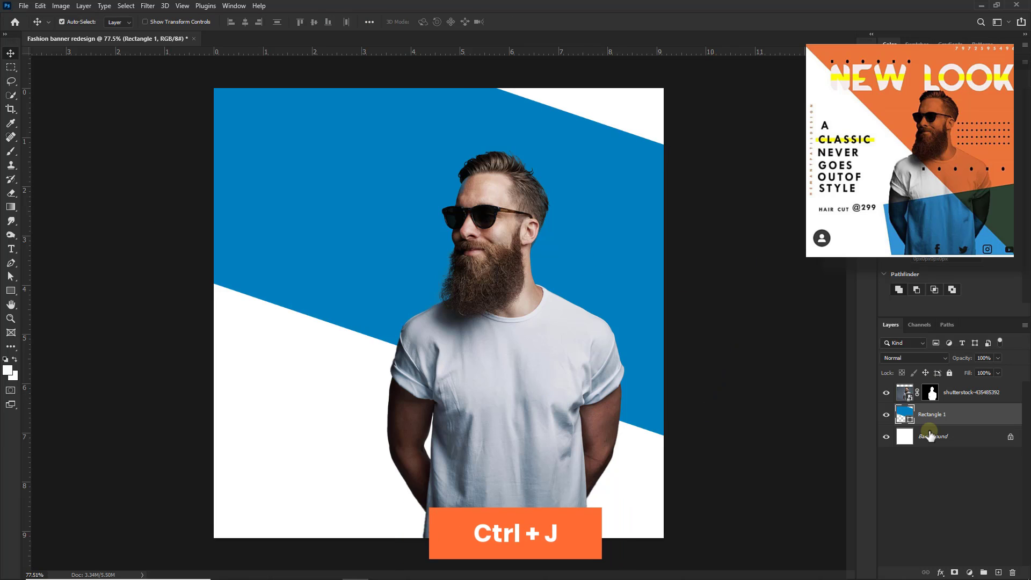
Step: Duplicate the blue rectangle, rotate the copy about -32.42°, and place it across the lower part of the canvas
{"action": "key", "text": "ctrl+j"}
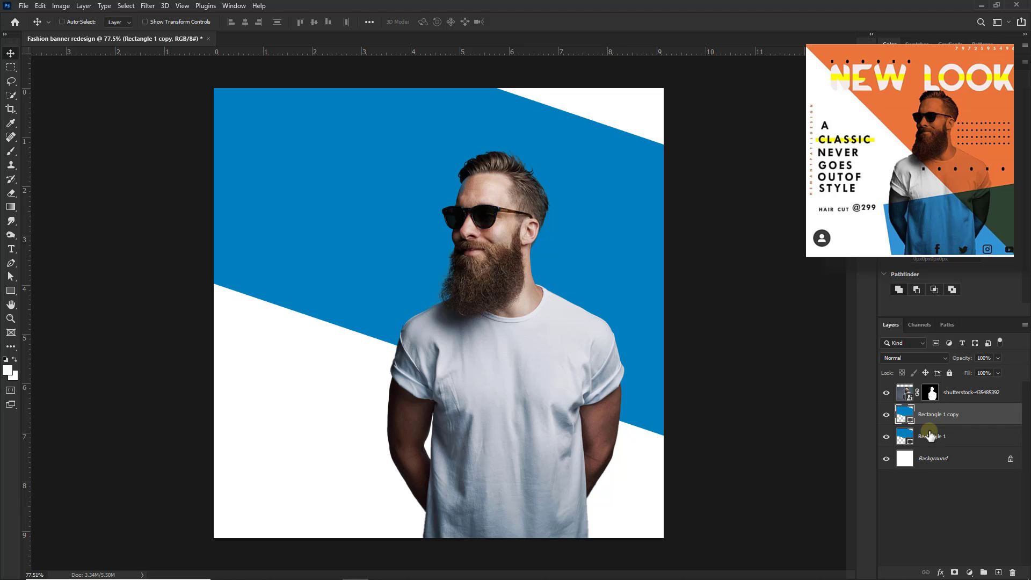
{"action": "key", "text": "ctrl+t"}
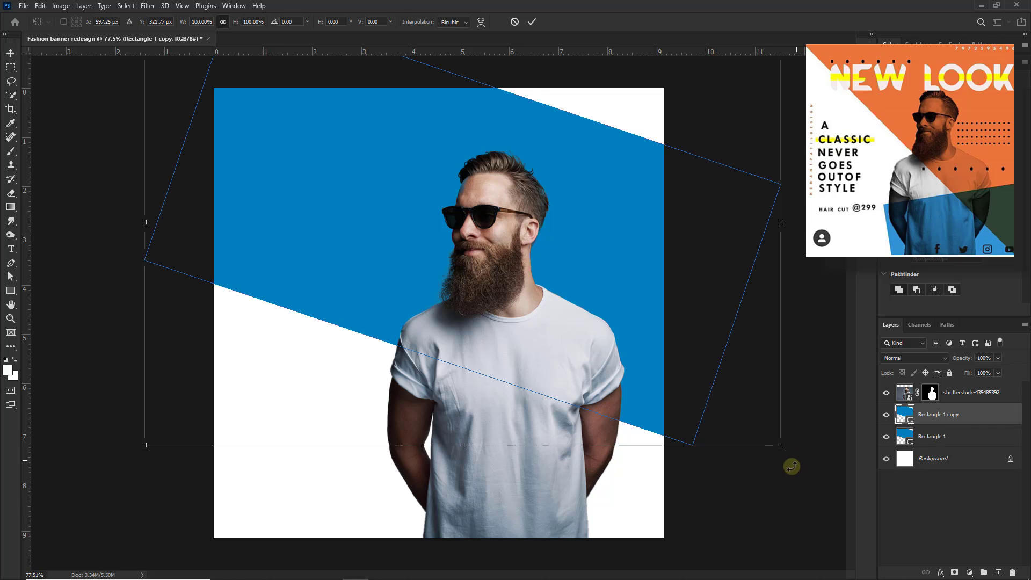
{"action": "left_click_drag", "start_coordinate": [785, 483], "coordinate": [767, 203]}
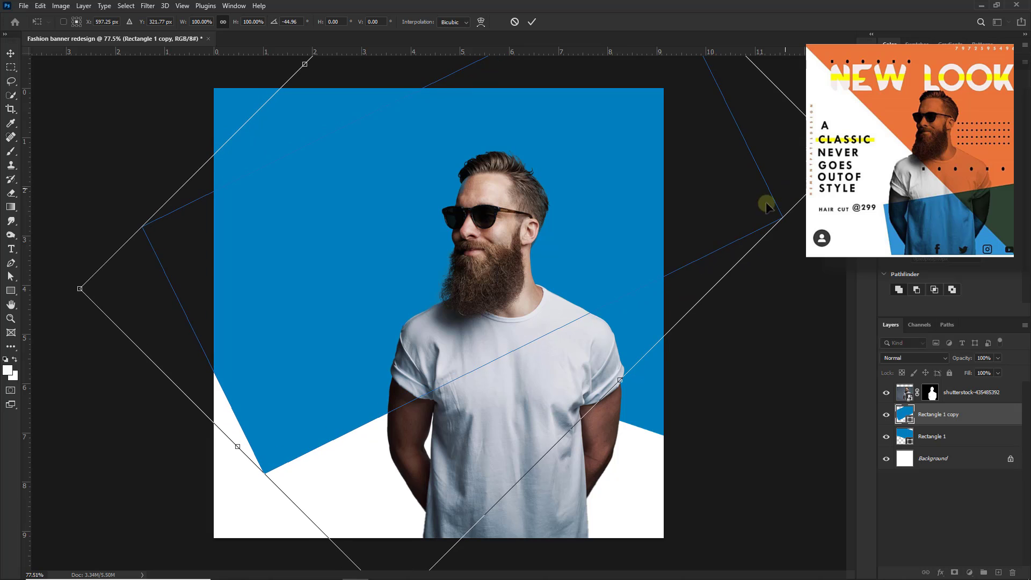
{"action": "left_click_drag", "start_coordinate": [578, 191], "coordinate": [594, 420]}
{"action": "left_click_drag", "start_coordinate": [369, 248], "coordinate": [439, 231]}
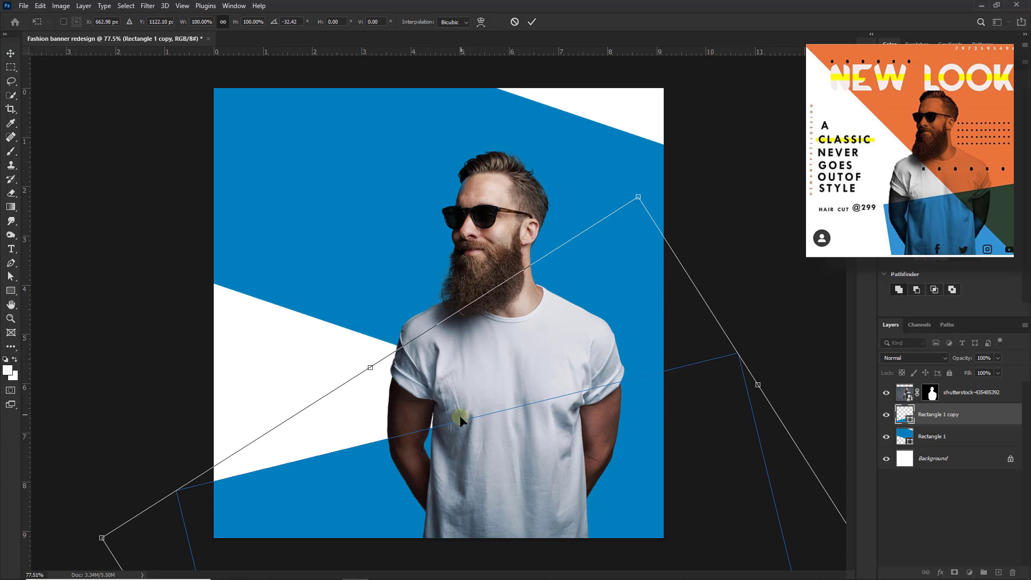
{"action": "left_click_drag", "start_coordinate": [460, 418], "coordinate": [456, 467]}
{"action": "key", "text": "Return"}
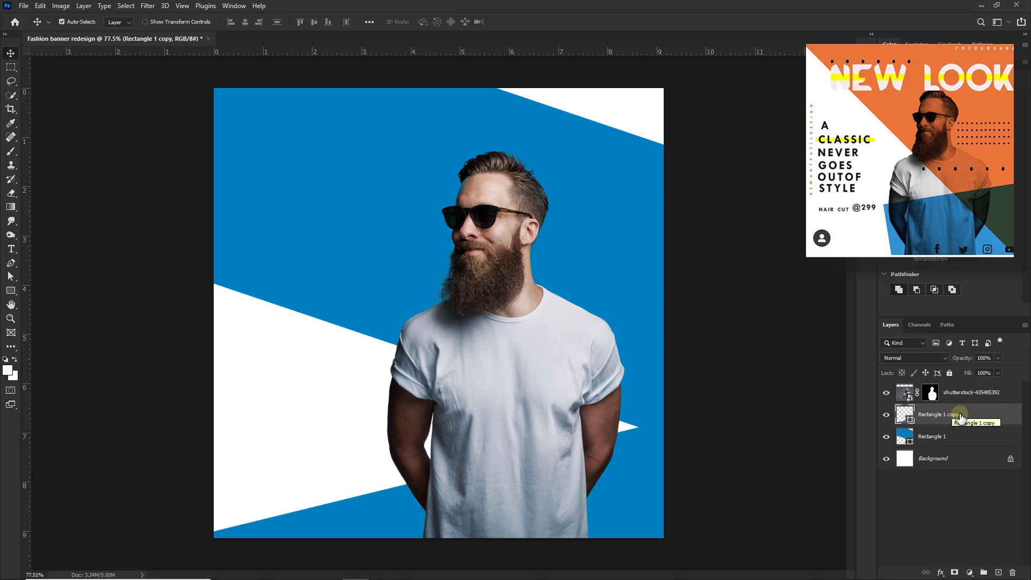
Step: Move the rectangle copy above the man's photo layer and set its blend mode to Multiply
{"action": "left_click_drag", "start_coordinate": [959, 417], "coordinate": [920, 402]}
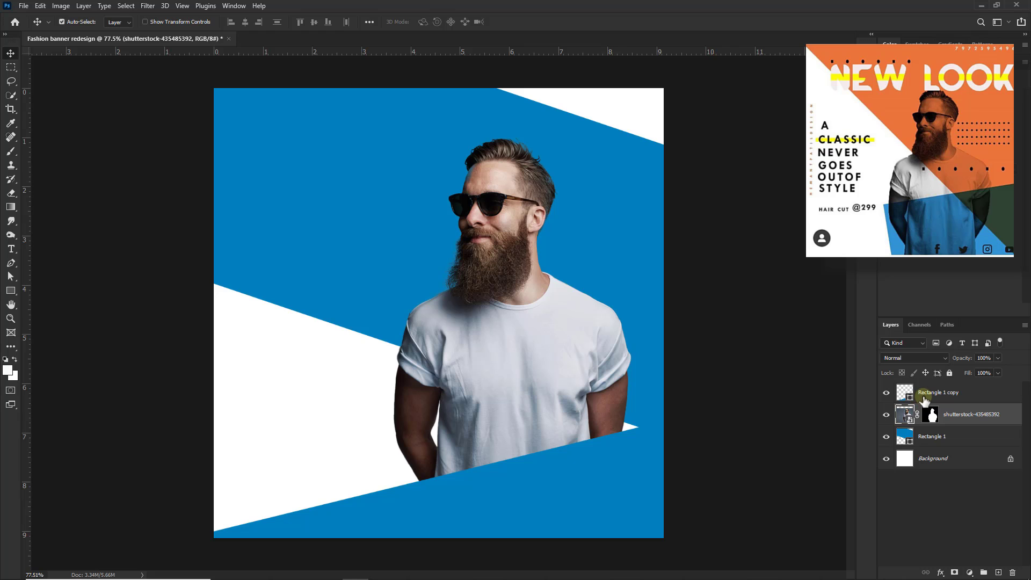
{"action": "left_click", "coordinate": [921, 393]}
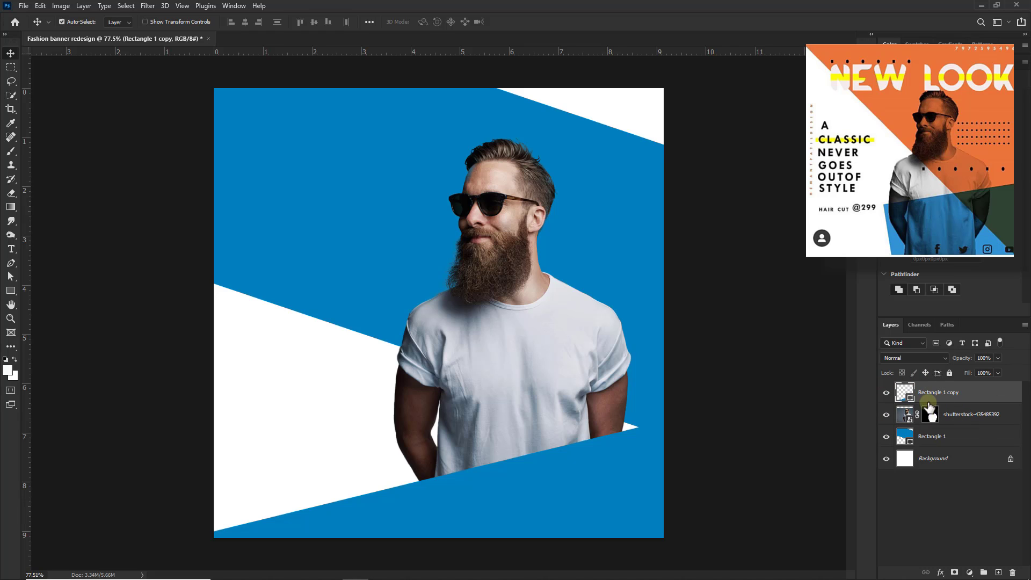
{"action": "left_click", "coordinate": [900, 359]}
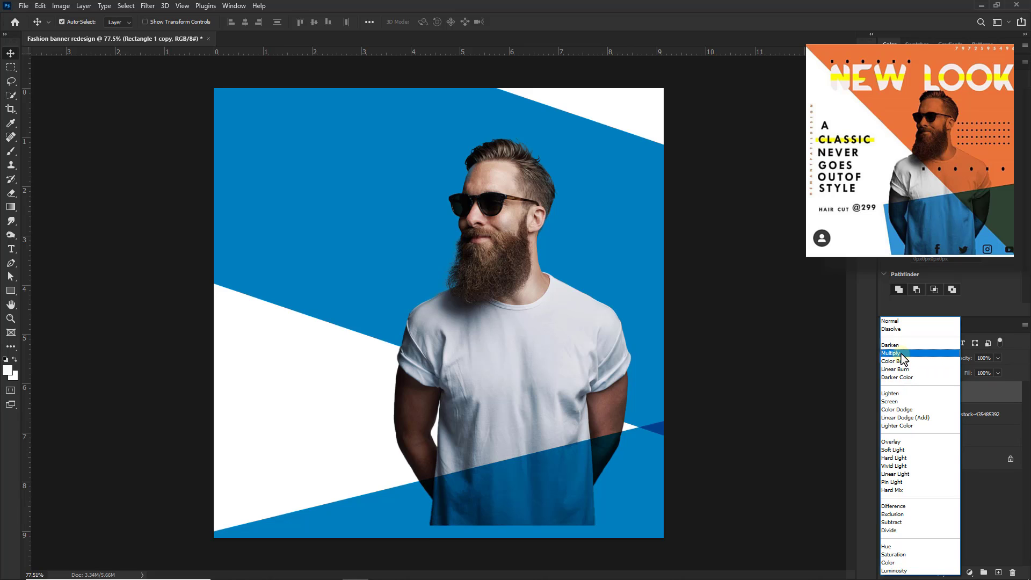
{"action": "left_click", "coordinate": [892, 353]}
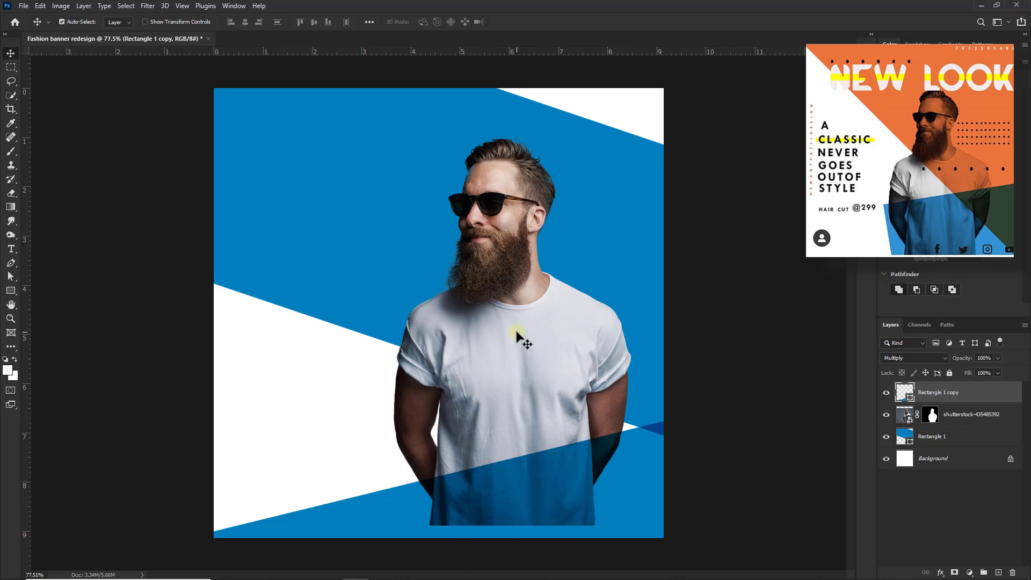
Step: Move the man's photo down to the canvas's lower edge, and shift the lower rectangle while rotating it about -1.9°
{"action": "left_click_drag", "start_coordinate": [516, 331], "coordinate": [517, 345]}
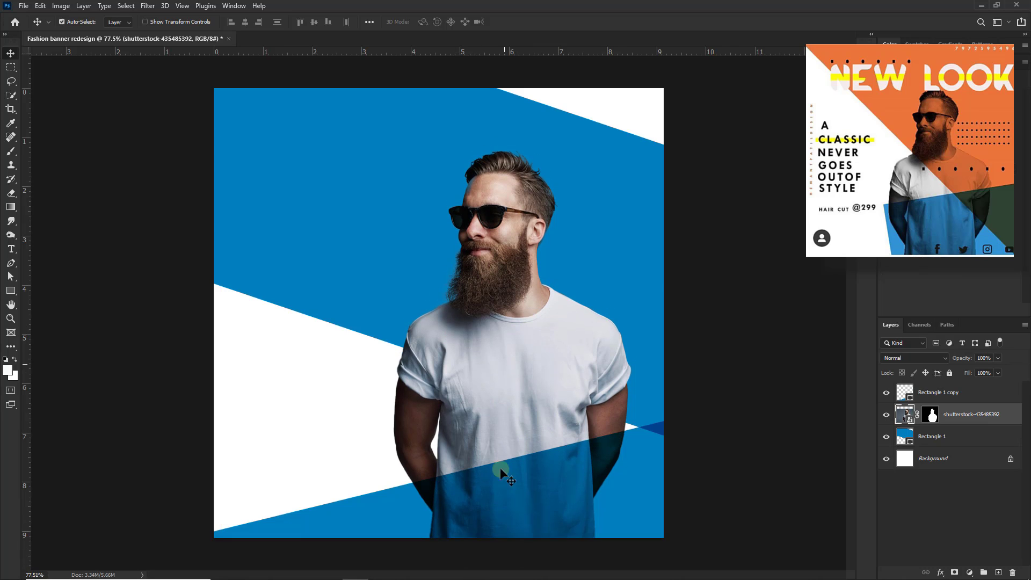
{"action": "left_click_drag", "start_coordinate": [521, 487], "coordinate": [553, 485]}
{"action": "key", "text": "ctrl+t"}
{"action": "left_click_drag", "start_coordinate": [721, 368], "coordinate": [614, 509]}
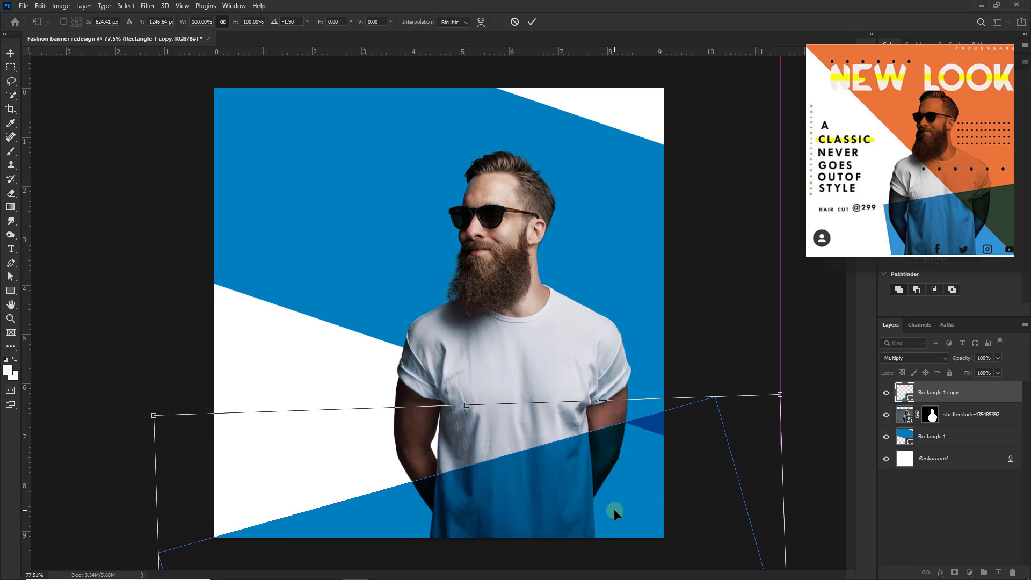
{"action": "key", "text": "Return"}
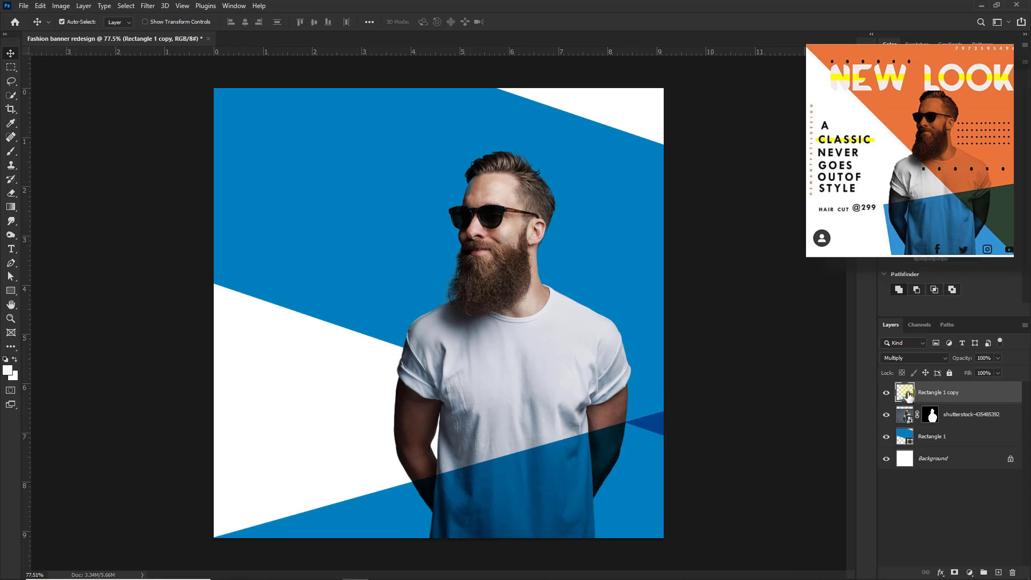
Step: Change the fill colour of the lower Multiply rectangle to dark navy blue #102d55
{"action": "double_click", "coordinate": [908, 396]}
{"action": "left_click", "coordinate": [785, 297]}
{"action": "left_click", "coordinate": [823, 247]}
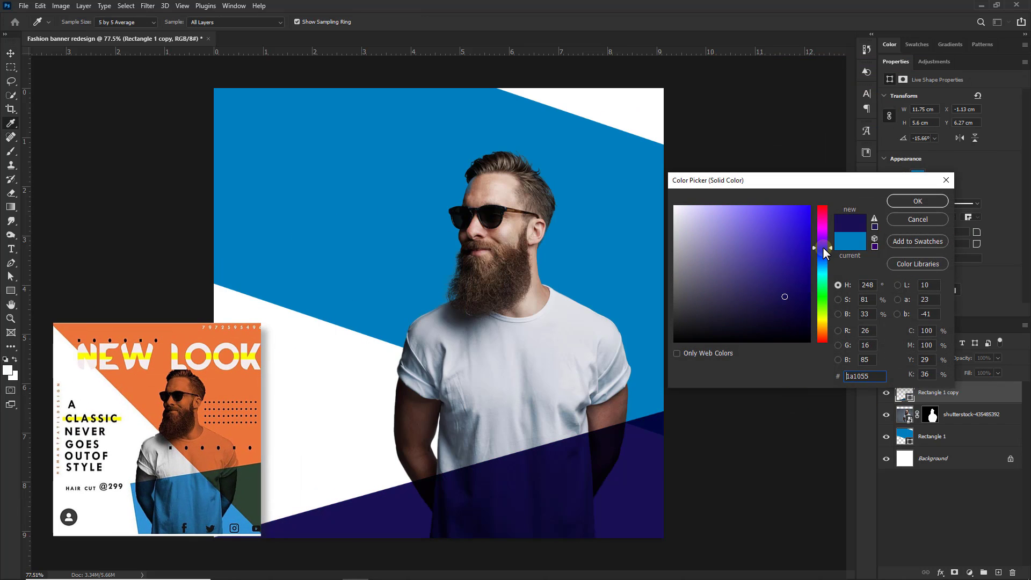
{"action": "mouse_move", "coordinate": [822, 247]}
{"action": "left_mouse_down"}
{"action": "mouse_move", "coordinate": [822, 310]}
{"action": "mouse_move", "coordinate": [826, 259]}
{"action": "left_mouse_up"}
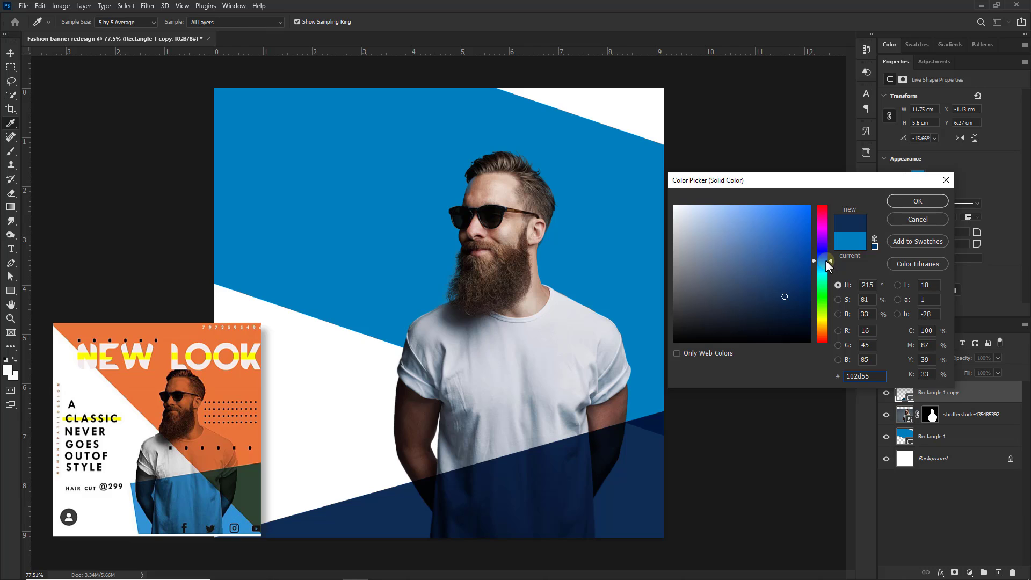
{"action": "key", "text": "Return"}
{"action": "key", "text": "v"}
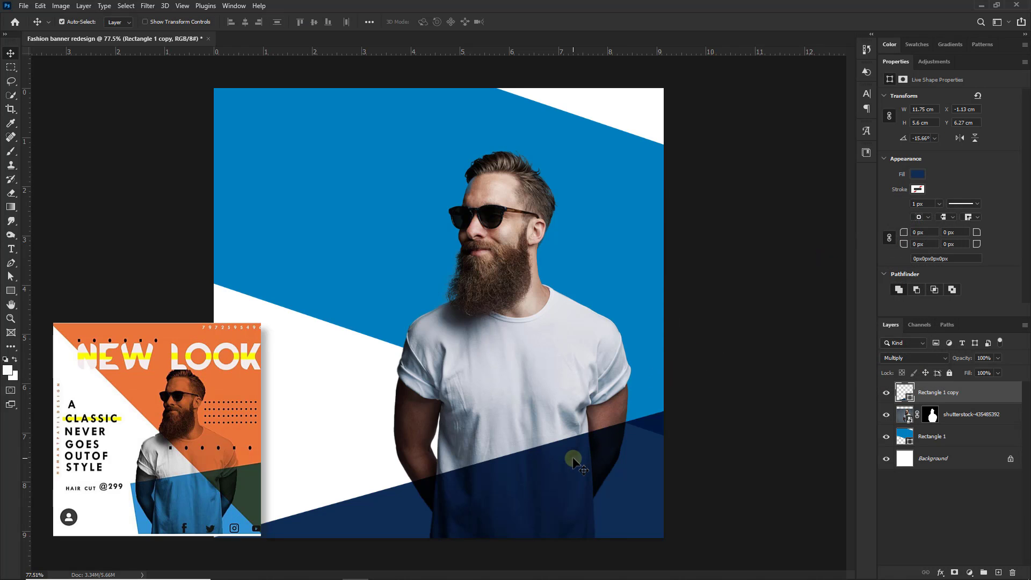
Step: Enlarge the man's photo to about 108.89% and shift it right, and move the upper blue rectangle down on the canvas
{"action": "left_click", "coordinate": [561, 411]}
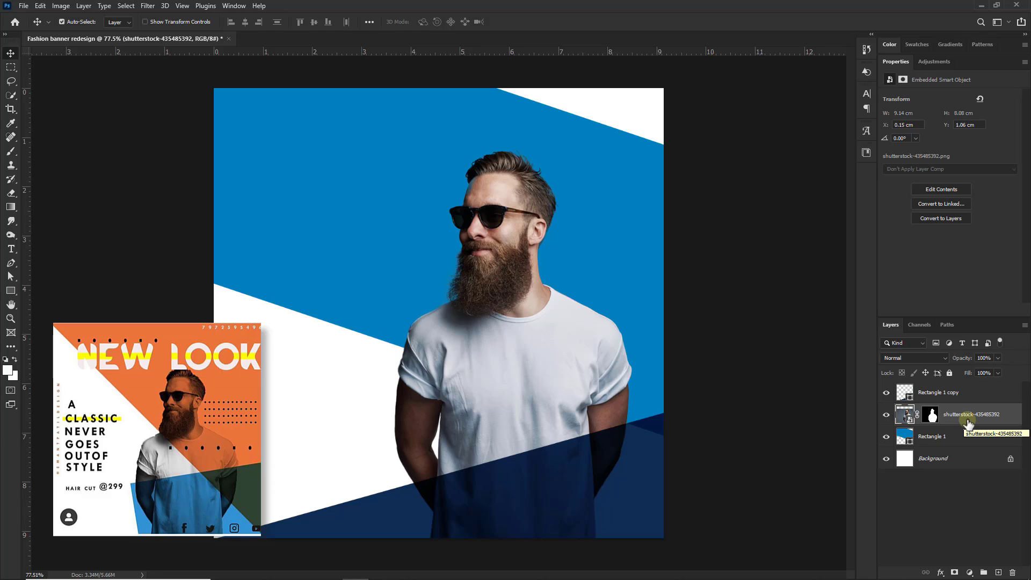
{"action": "key", "text": "ctrl+t"}
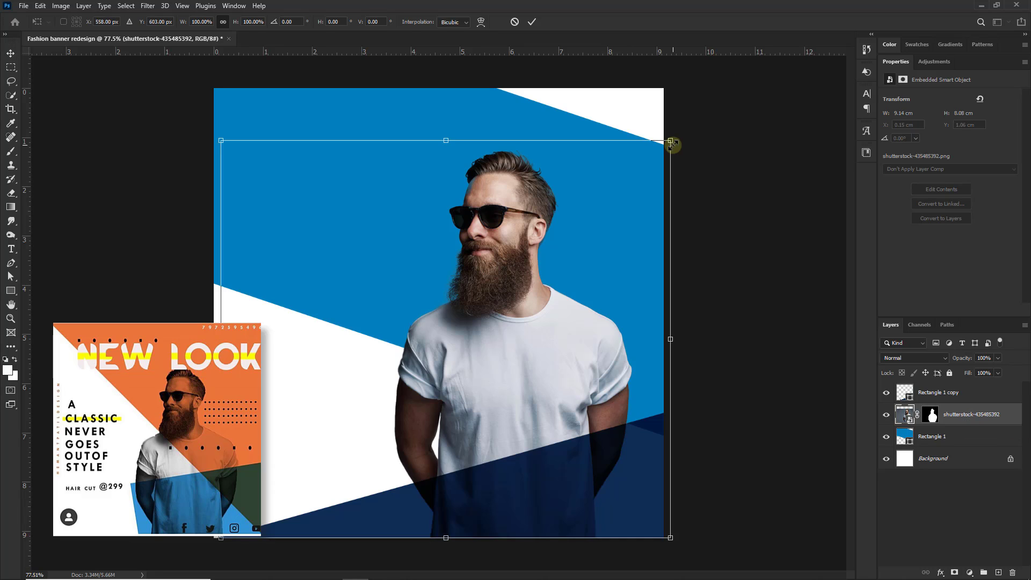
{"action": "left_click_drag", "start_coordinate": [671, 143], "coordinate": [712, 109]}
{"action": "left_click_drag", "start_coordinate": [549, 293], "coordinate": [571, 294]}
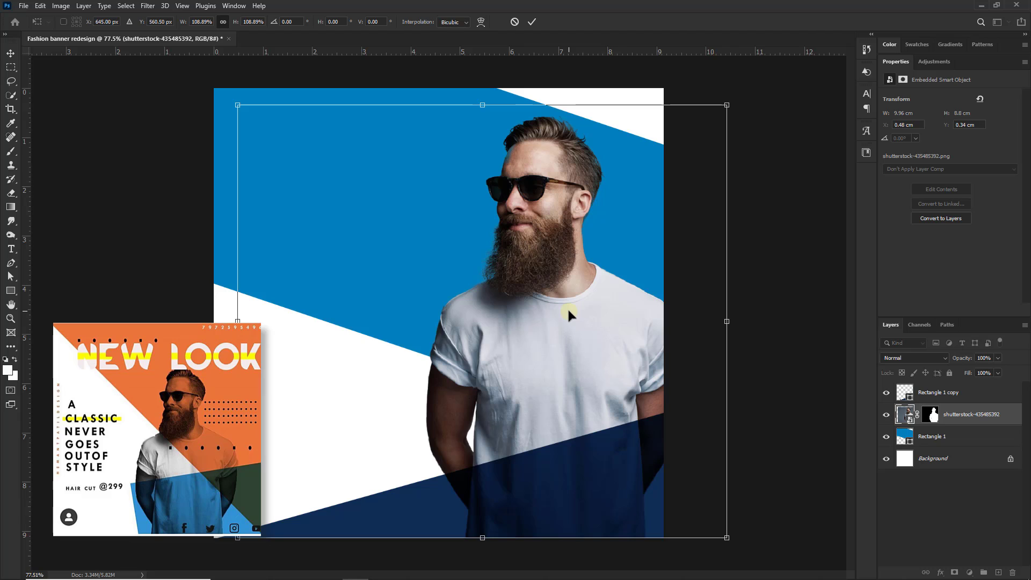
{"action": "key", "text": "Return"}
{"action": "left_click", "coordinate": [358, 177]}
{"action": "left_click_drag", "start_coordinate": [369, 167], "coordinate": [371, 205]}
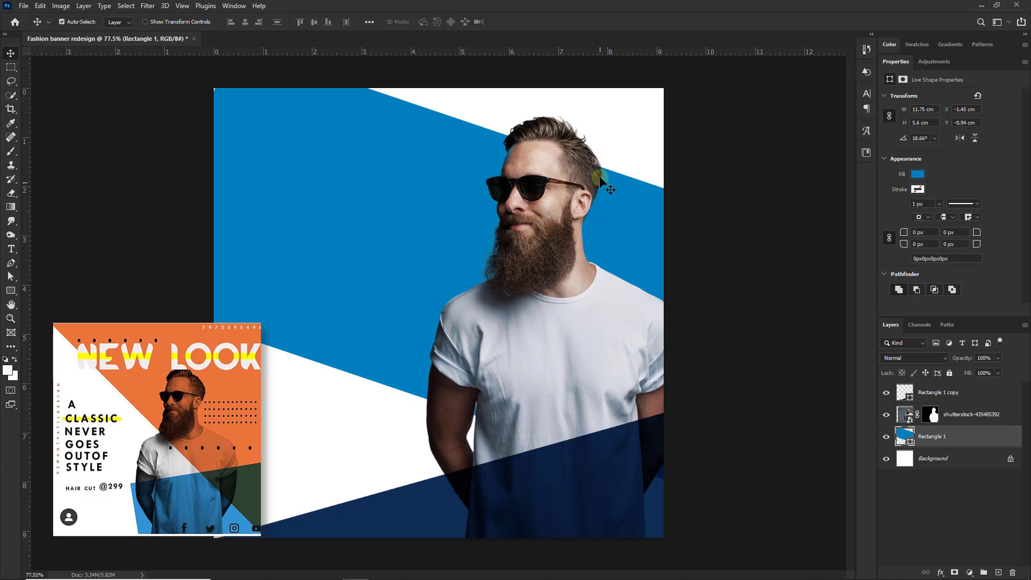
Step: Add a Multiply drop shadow to the man's photo with 26% opacity, 147° angle, 71 px distance, 3% spread and 114 px size, and hide its effects
{"action": "left_click", "coordinate": [948, 413]}
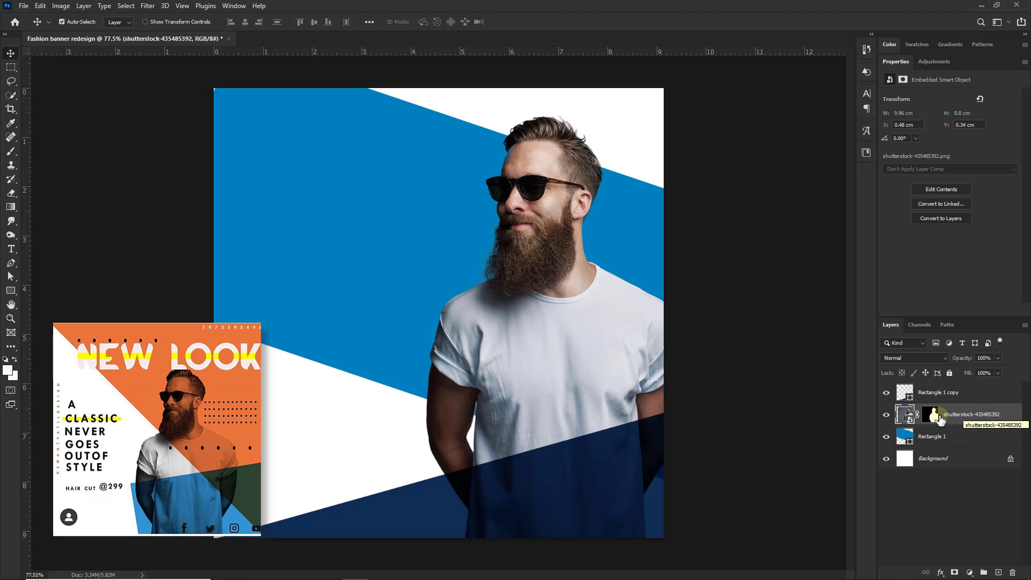
{"action": "right_click", "coordinate": [965, 415]}
{"action": "left_click", "coordinate": [856, 121]}
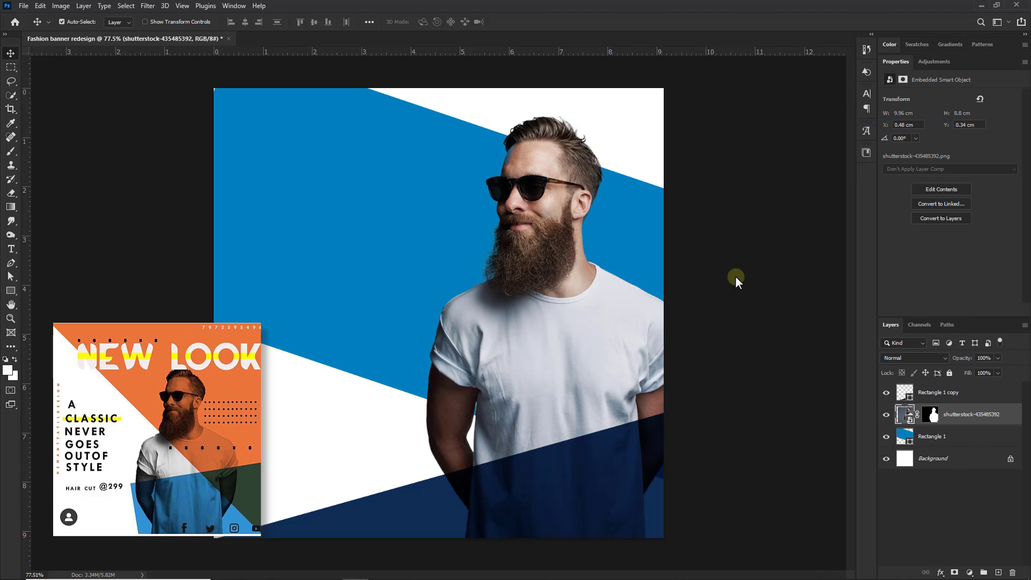
{"action": "left_click_drag", "start_coordinate": [569, 115], "coordinate": [823, 117]}
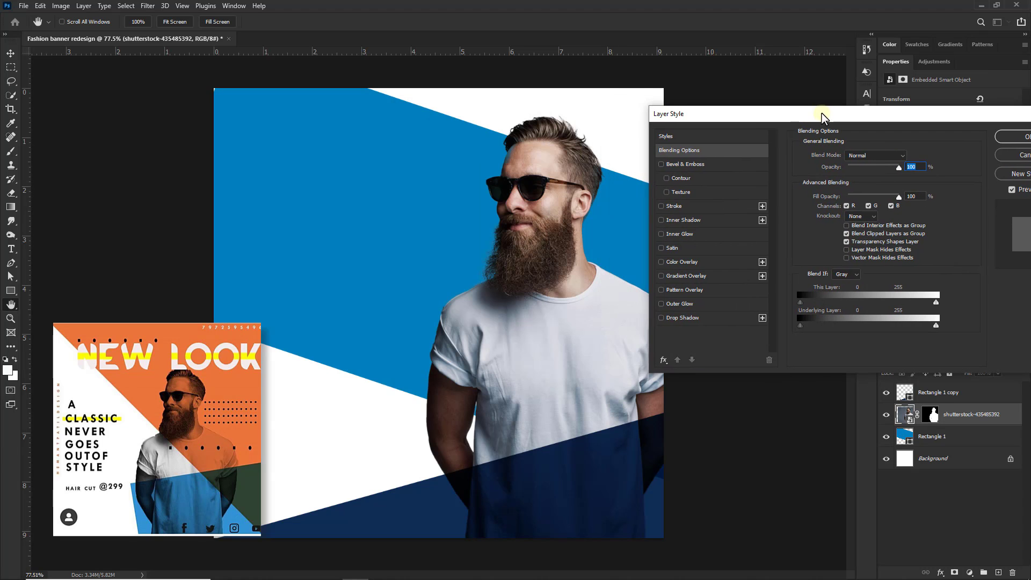
{"action": "left_click", "coordinate": [660, 317]}
{"action": "left_click", "coordinate": [705, 322]}
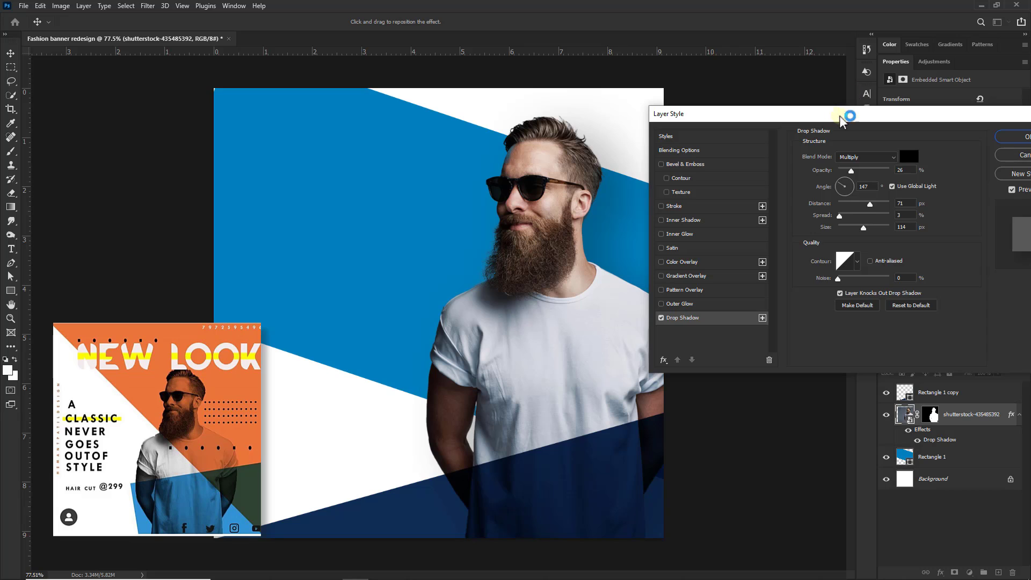
{"action": "left_click_drag", "start_coordinate": [847, 114], "coordinate": [923, 119]}
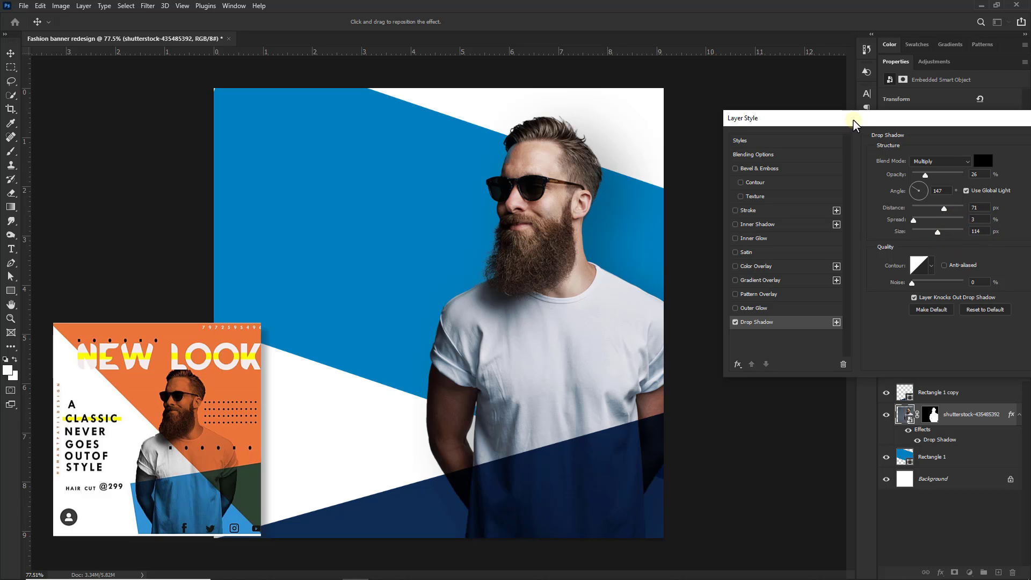
{"action": "left_click_drag", "start_coordinate": [854, 120], "coordinate": [553, 144]}
{"action": "left_click", "coordinate": [785, 164]}
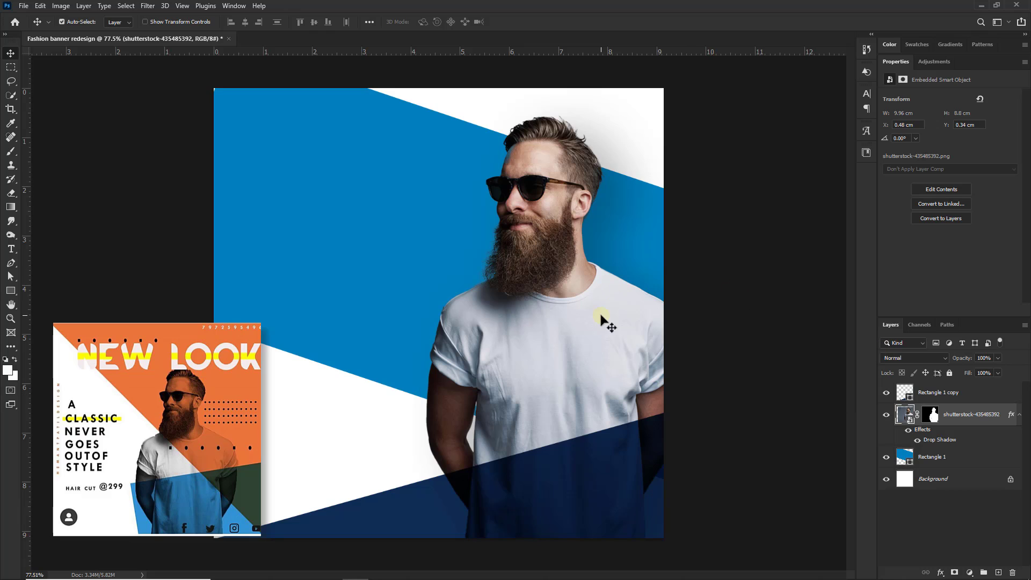
{"action": "left_click", "coordinate": [908, 431]}
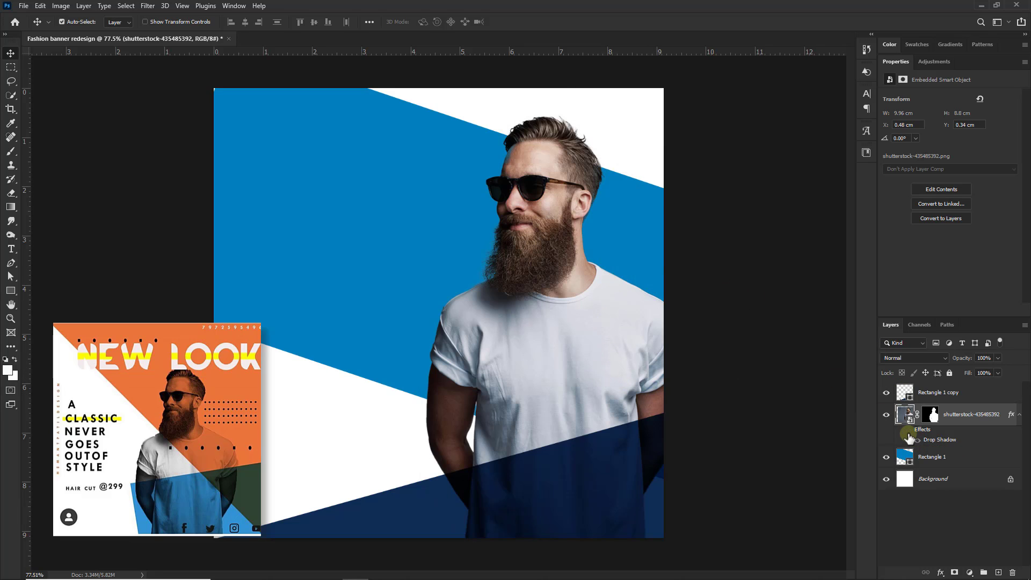
Step: Show the man's layer effects again and place four margin guides about 0.3 cm inside the canvas edges
{"action": "left_click", "coordinate": [908, 431]}
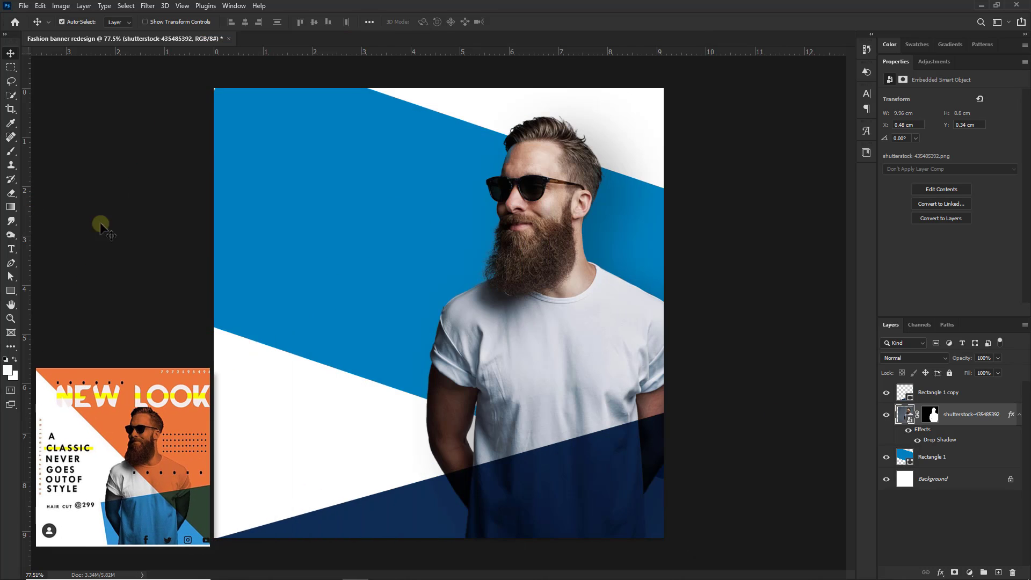
{"action": "left_click_drag", "start_coordinate": [28, 275], "coordinate": [230, 284]}
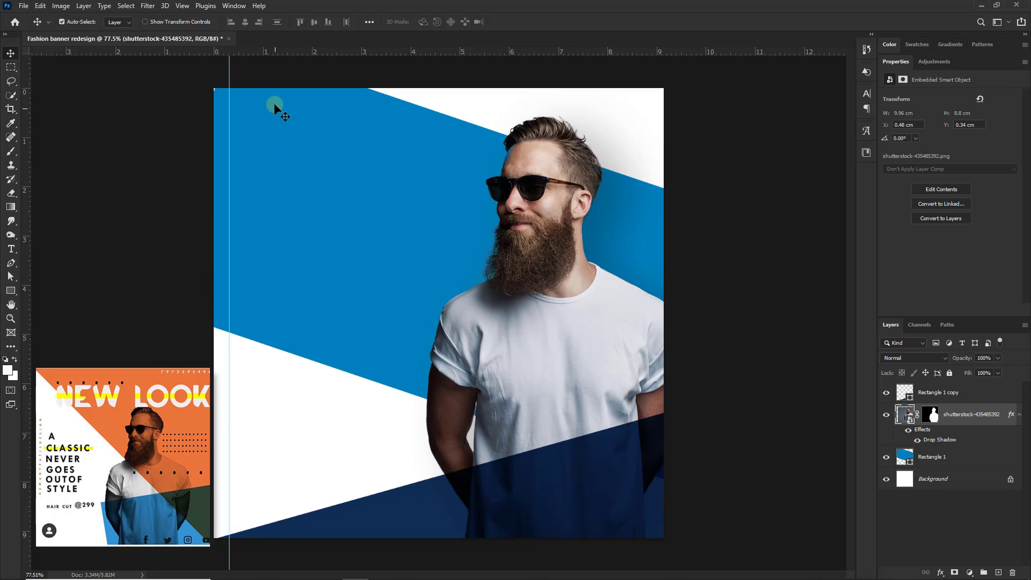
{"action": "left_click_drag", "start_coordinate": [275, 50], "coordinate": [279, 105]}
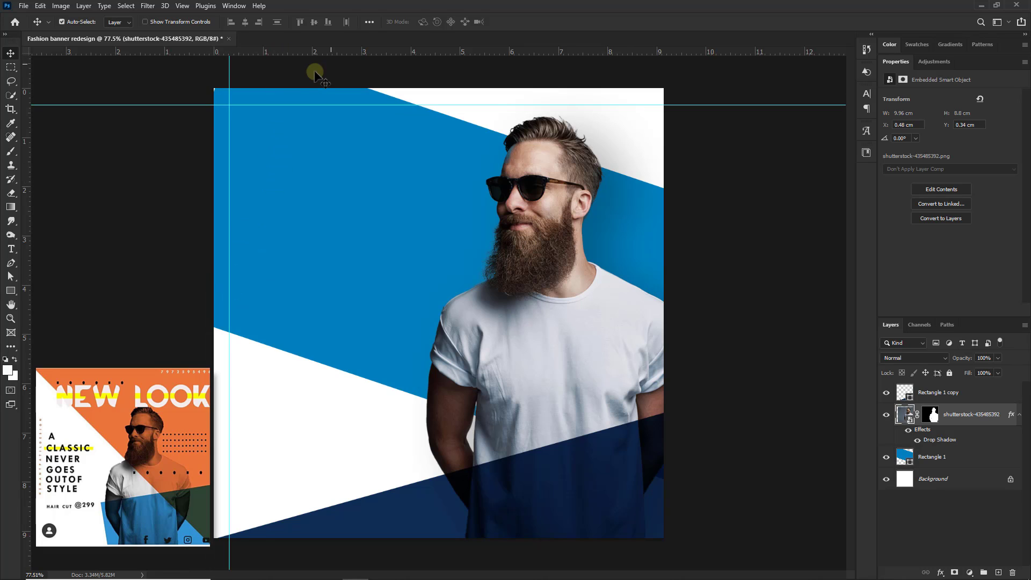
{"action": "left_click_drag", "start_coordinate": [28, 302], "coordinate": [646, 332]}
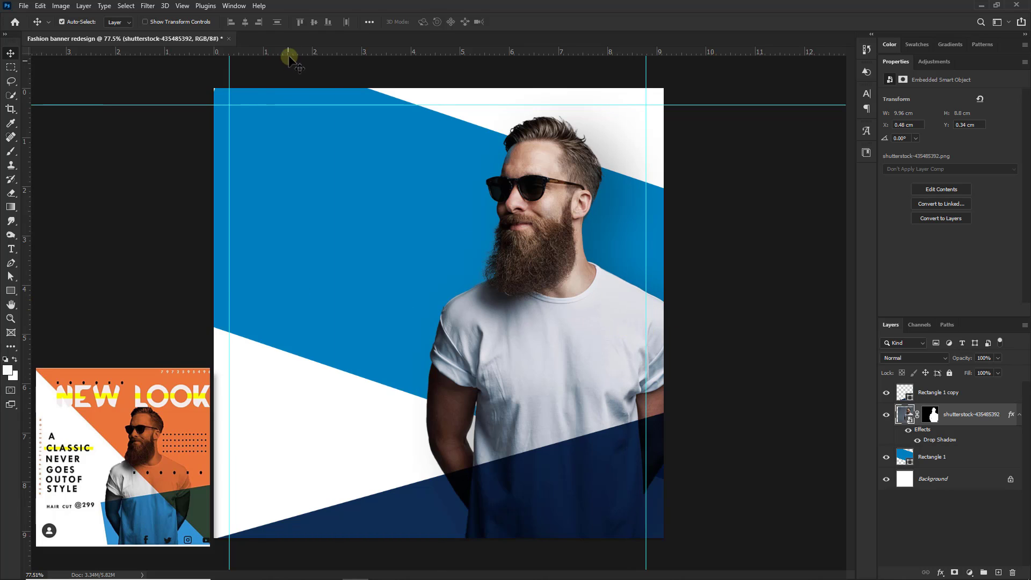
{"action": "left_click_drag", "start_coordinate": [292, 53], "coordinate": [311, 519]}
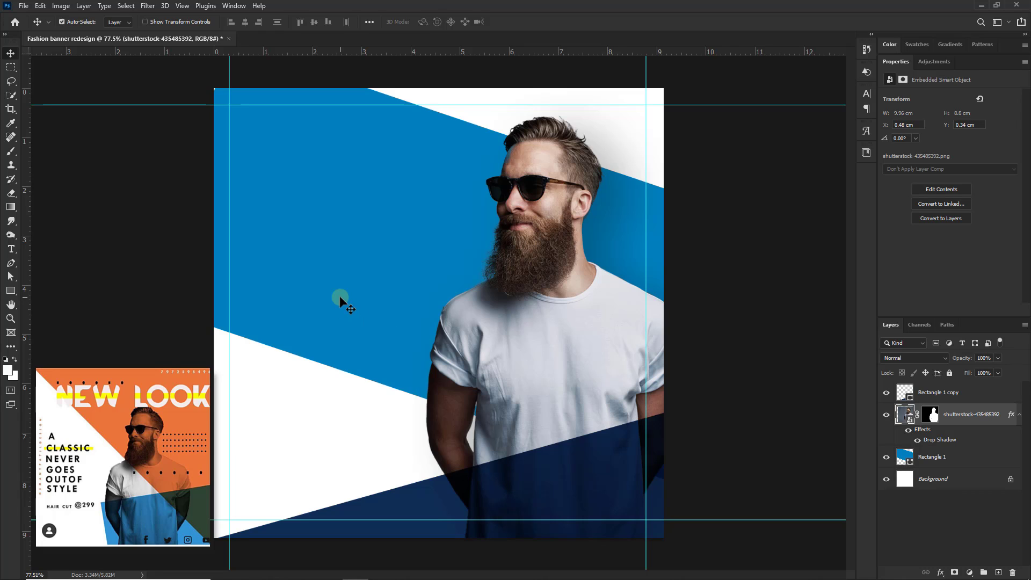
Step: Shift the upper blue rectangle to X -1.66 cm, Y -1.14 cm, and the man's photo left to X 0.31 cm
{"action": "left_click_drag", "start_coordinate": [339, 295], "coordinate": [331, 287]}
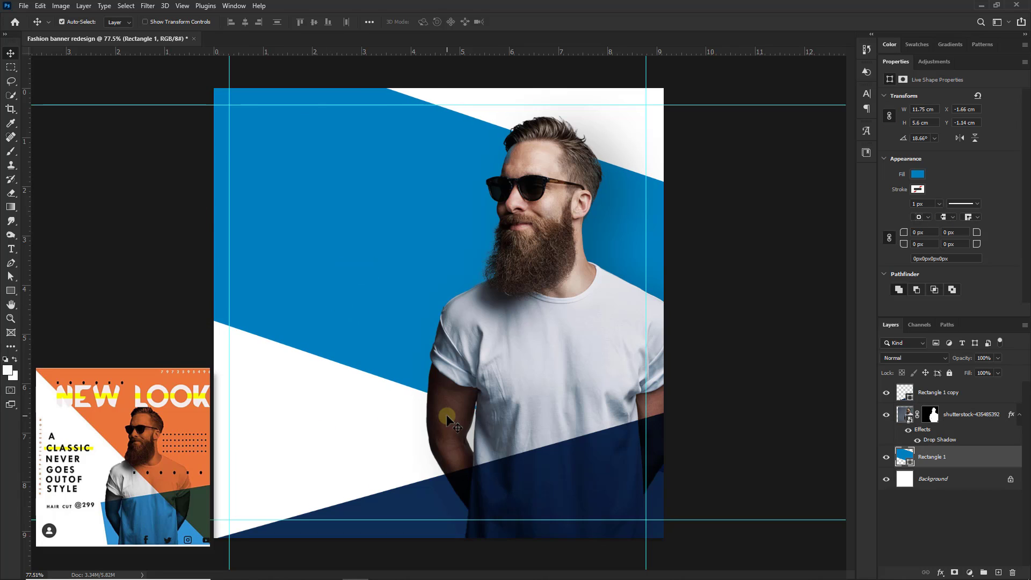
{"action": "left_click_drag", "start_coordinate": [526, 361], "coordinate": [523, 358]}
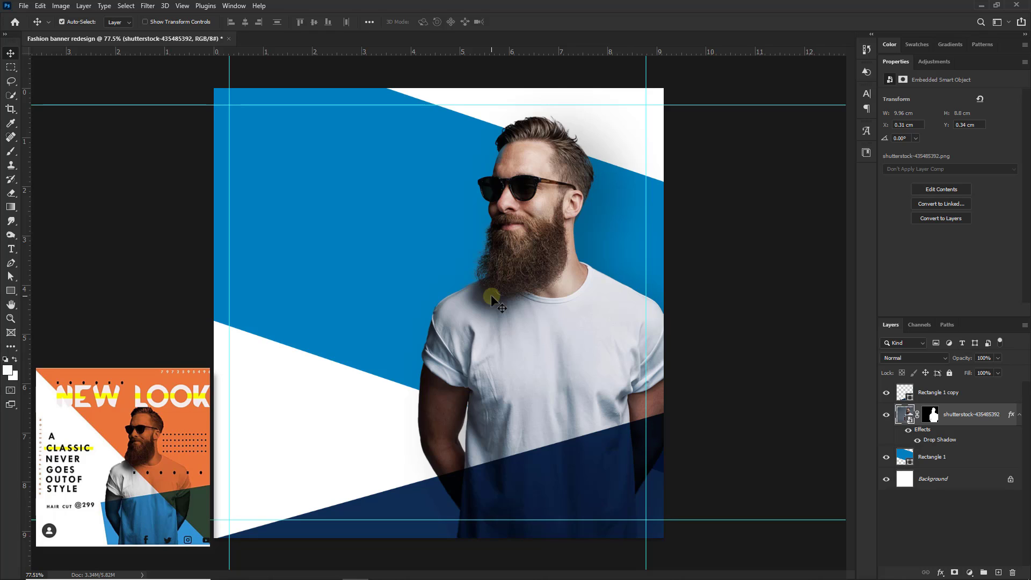
Step: Add a Solid Color fill layer in pale blue #e9f8ff directly above the Background, and toggle its visibility to compare
{"action": "left_click", "coordinate": [937, 480]}
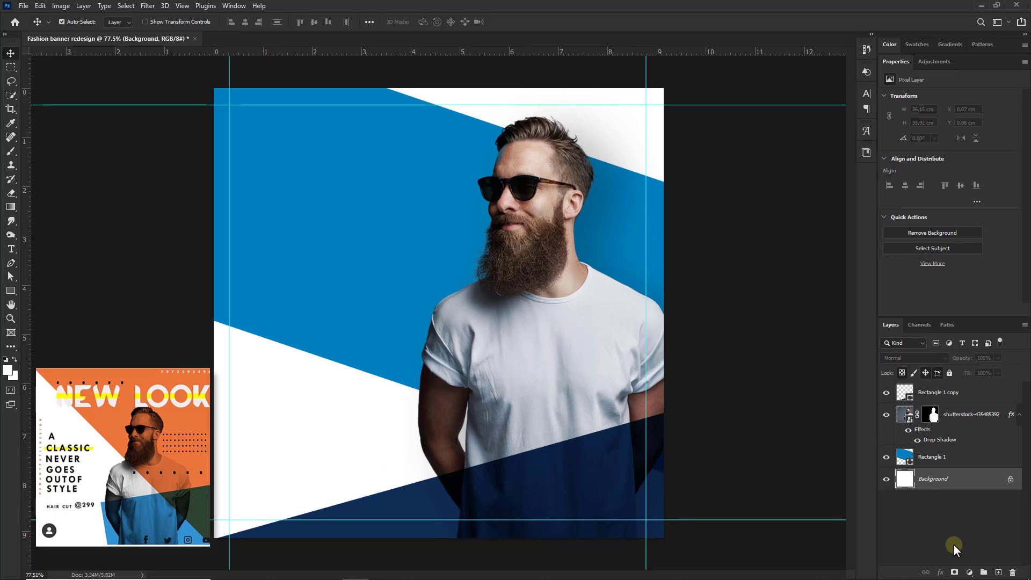
{"action": "left_click", "coordinate": [970, 573]}
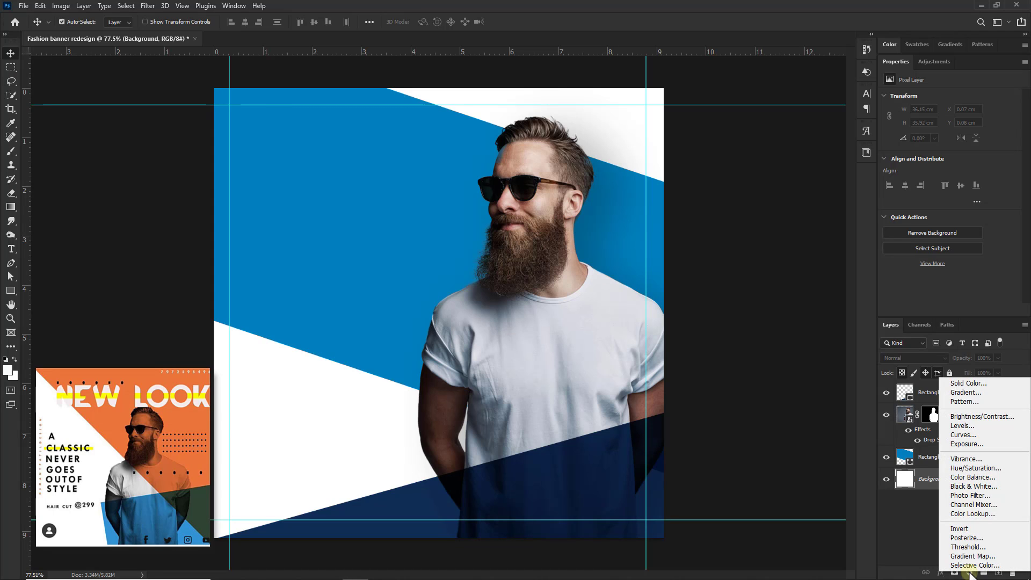
{"action": "left_click", "coordinate": [979, 383]}
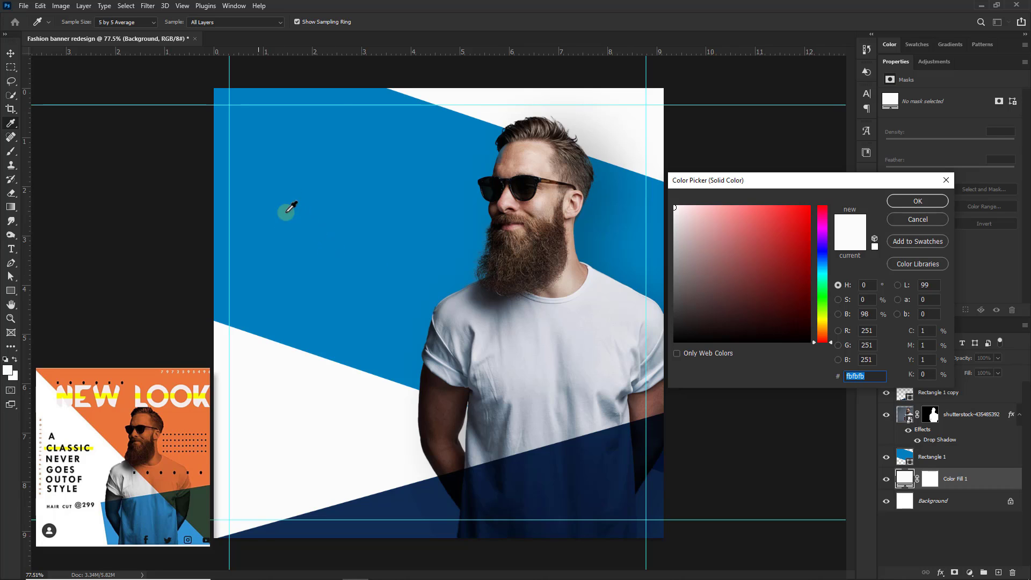
{"action": "left_click", "coordinate": [299, 192]}
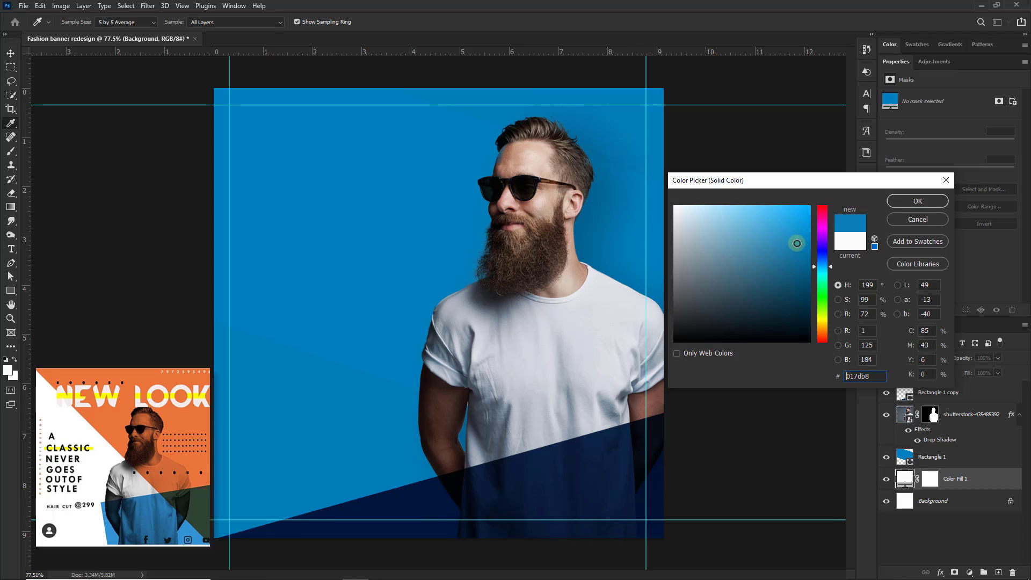
{"action": "mouse_move", "coordinate": [808, 242]}
{"action": "left_mouse_down"}
{"action": "mouse_move", "coordinate": [691, 224]}
{"action": "mouse_move", "coordinate": [686, 200]}
{"action": "left_mouse_up"}
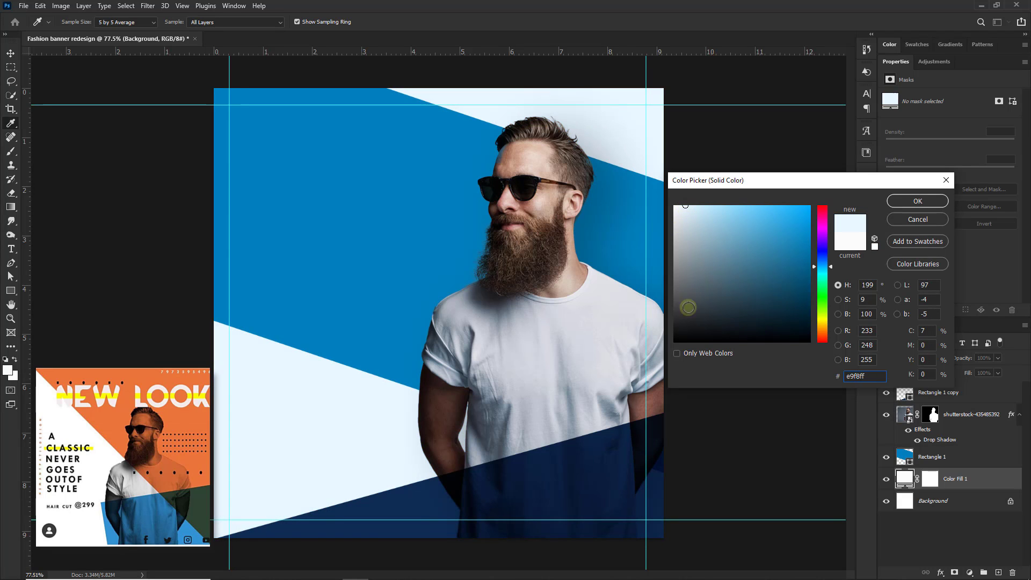
{"action": "left_click", "coordinate": [907, 201]}
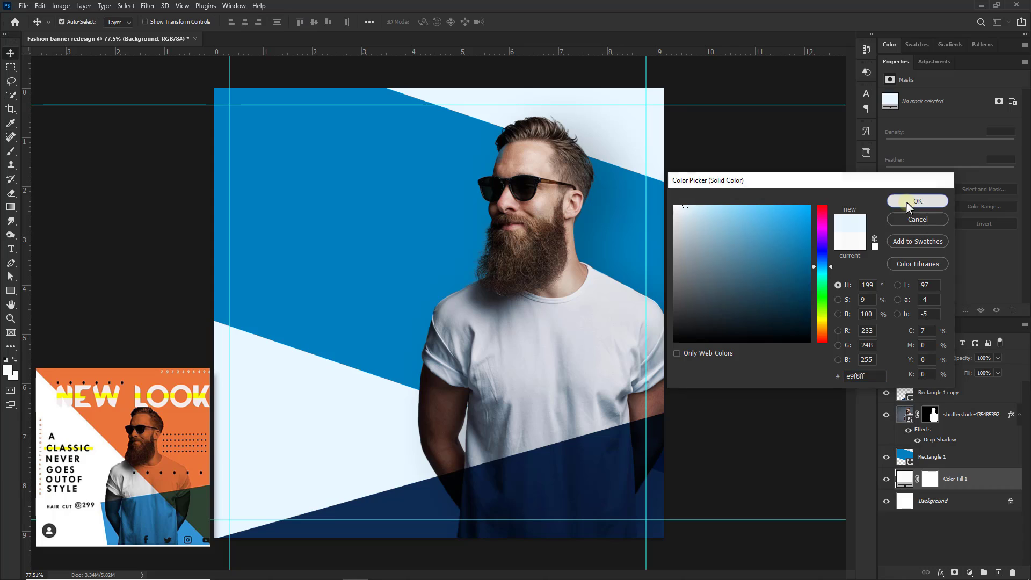
{"action": "left_click", "coordinate": [887, 480]}
{"action": "left_click", "coordinate": [887, 480]}
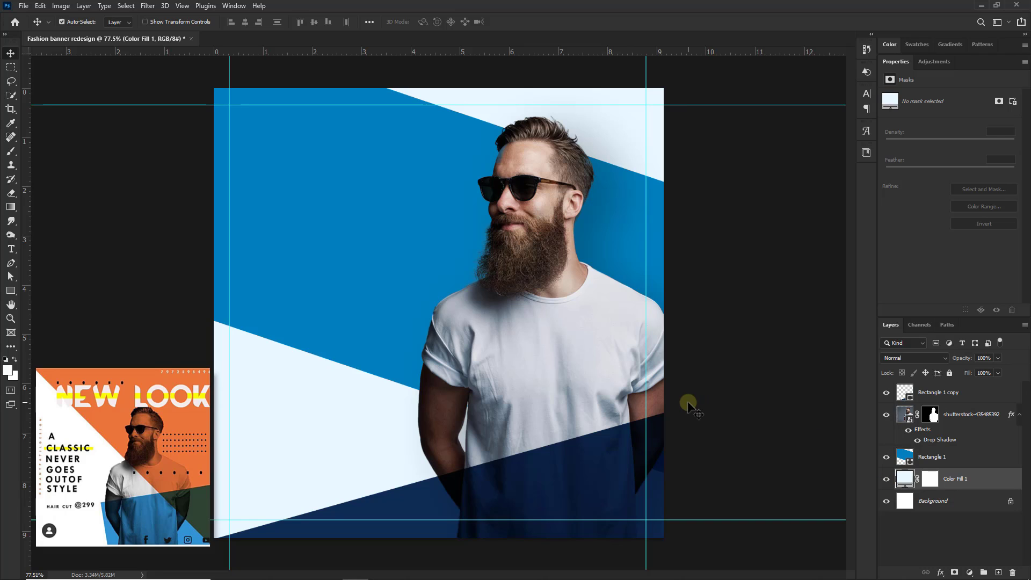
Step: Duplicate the man's photo, enlarge the copy to about 159.98%, and place it toward the canvas's left side
{"action": "left_click", "coordinate": [571, 390]}
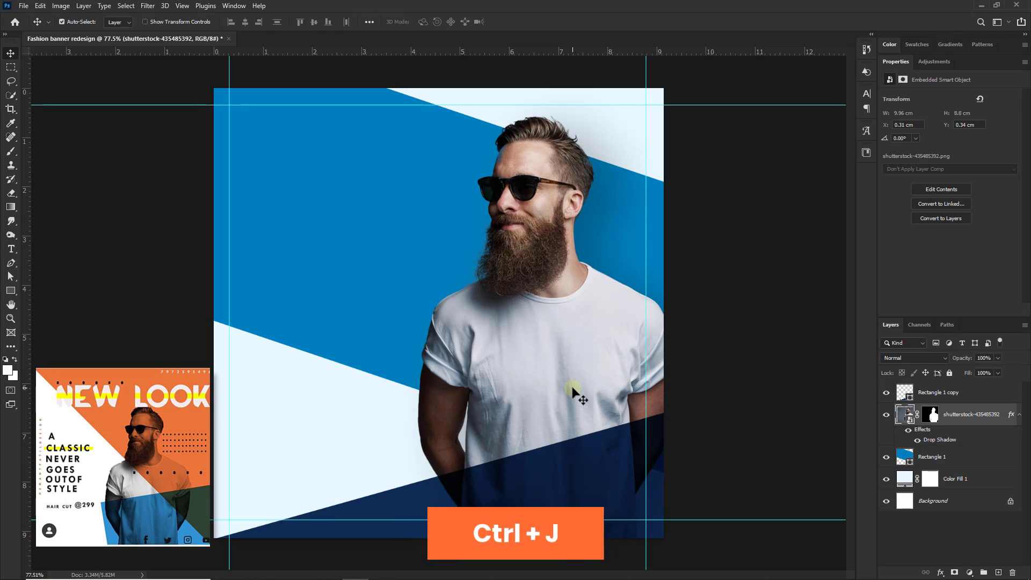
{"action": "key", "text": "ctrl+j"}
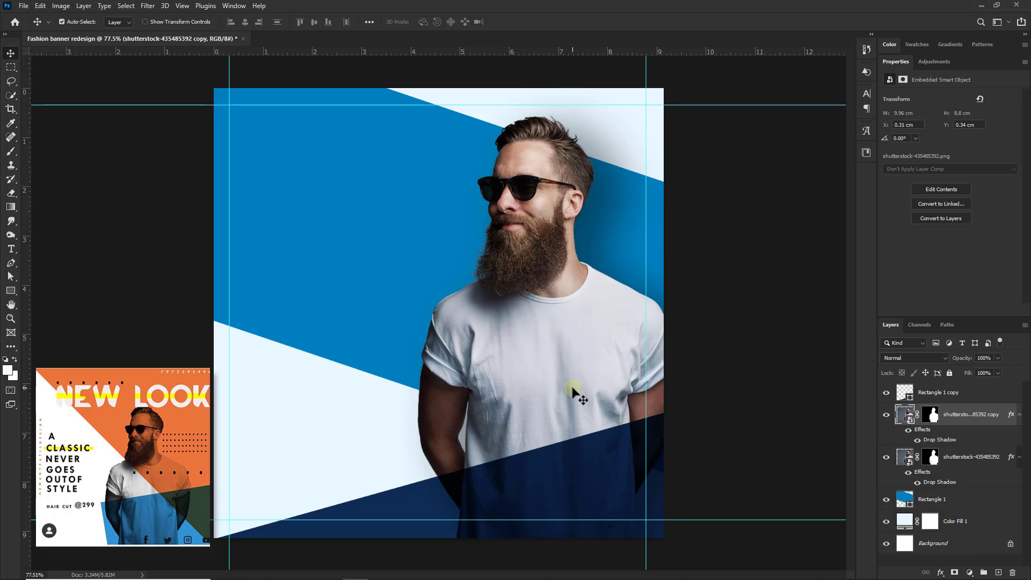
{"action": "key", "text": "ctrl"}
{"action": "key", "text": "ctrl+t"}
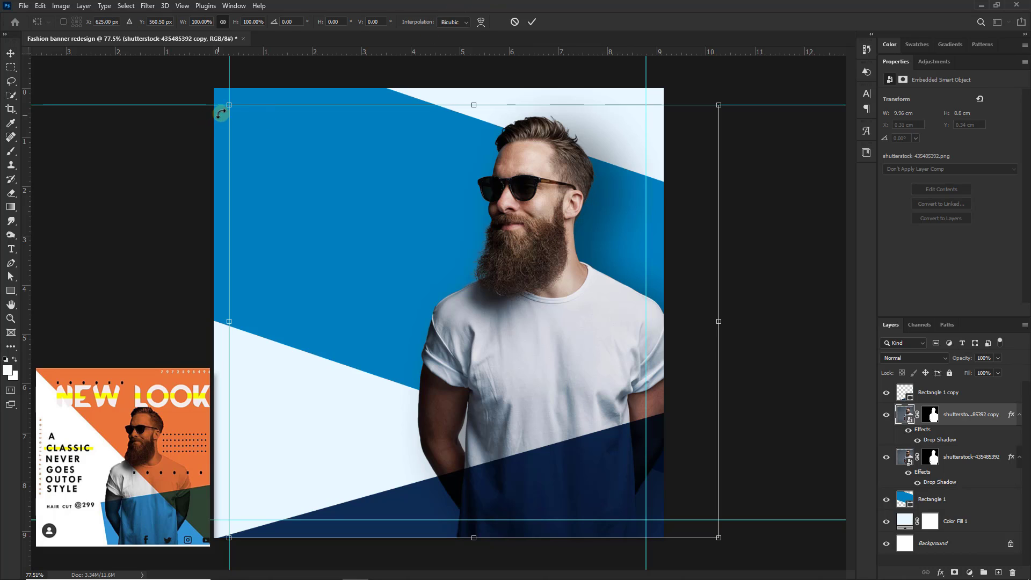
{"action": "left_click_drag", "start_coordinate": [229, 106], "coordinate": [35, 31]}
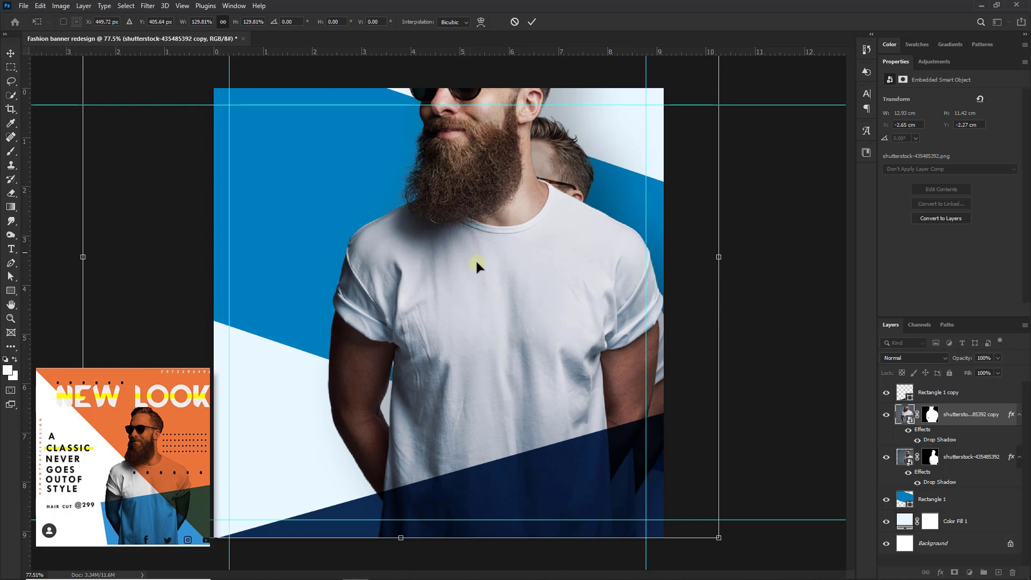
{"action": "left_click_drag", "start_coordinate": [475, 260], "coordinate": [340, 160]}
{"action": "left_click_drag", "start_coordinate": [584, 437], "coordinate": [732, 568]}
{"action": "left_click_drag", "start_coordinate": [407, 253], "coordinate": [461, 355]}
{"action": "left_click_drag", "start_coordinate": [425, 374], "coordinate": [317, 365]}
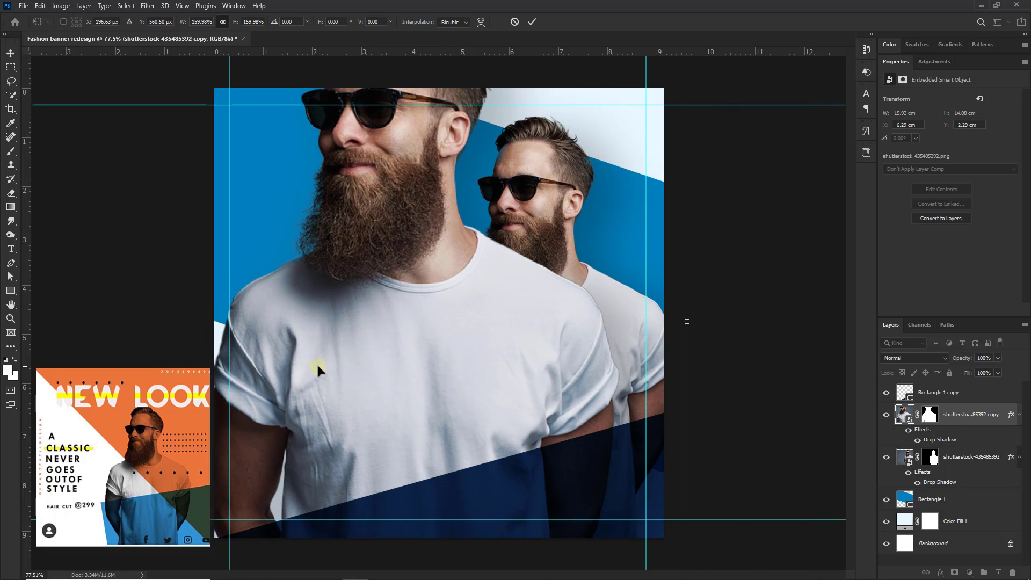
{"action": "key", "text": "Return"}
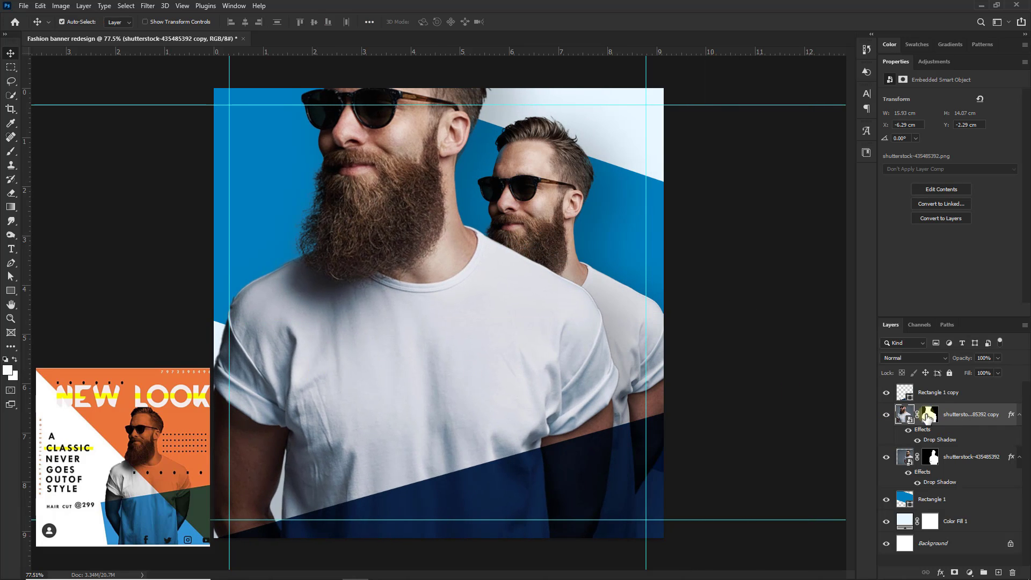
Step: Set the enlarged copy's blending mode to Luminosity and place its layer beneath the original photo
{"action": "left_click", "coordinate": [911, 356]}
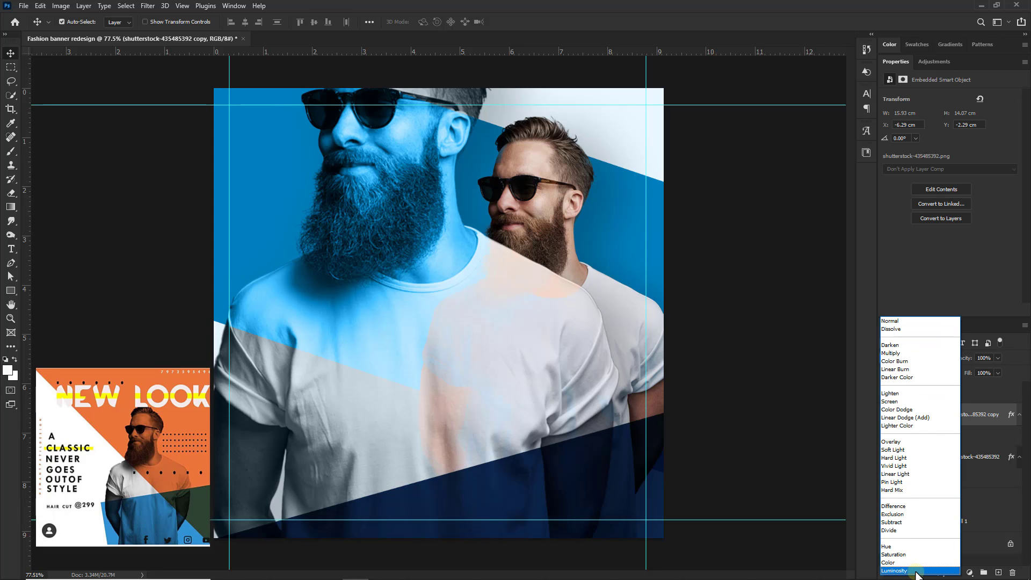
{"action": "left_click", "coordinate": [915, 571]}
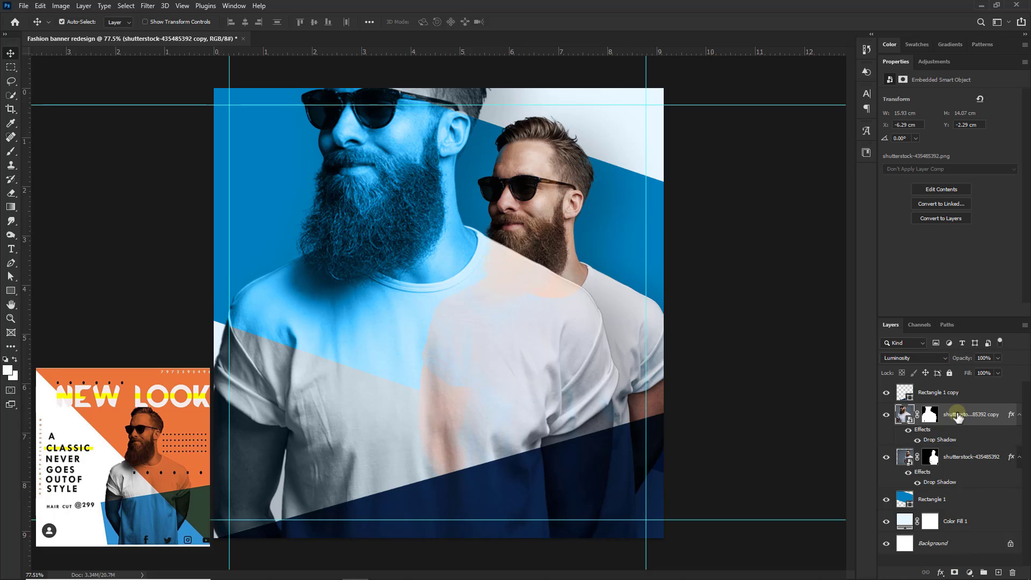
{"action": "left_click_drag", "start_coordinate": [955, 423], "coordinate": [960, 452]}
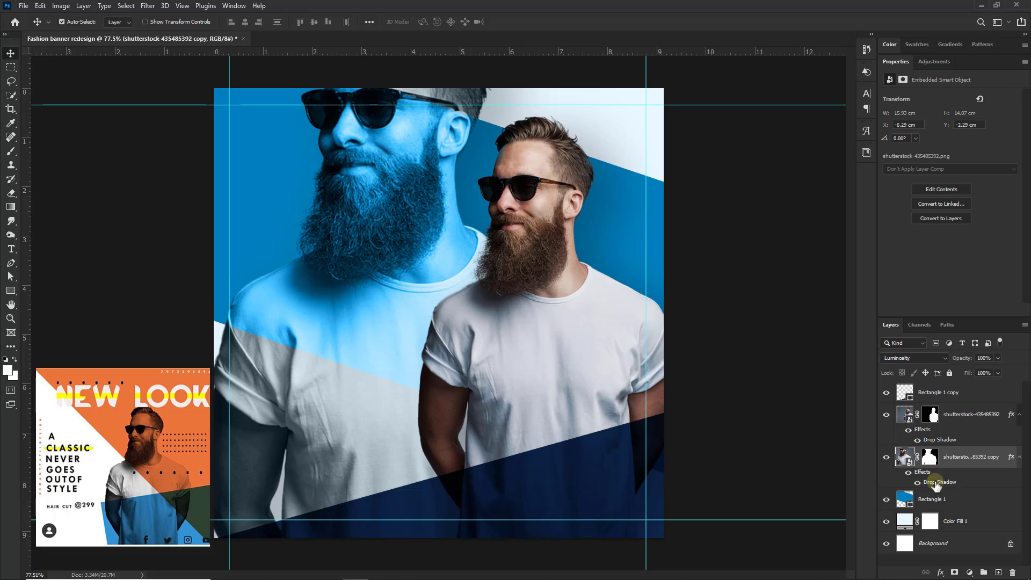
Step: Lower the opacity of the enlarged Luminosity copy to 15%
{"action": "left_click", "coordinate": [973, 359]}
{"action": "type", "text": "15"}
{"action": "key", "text": "Return"}
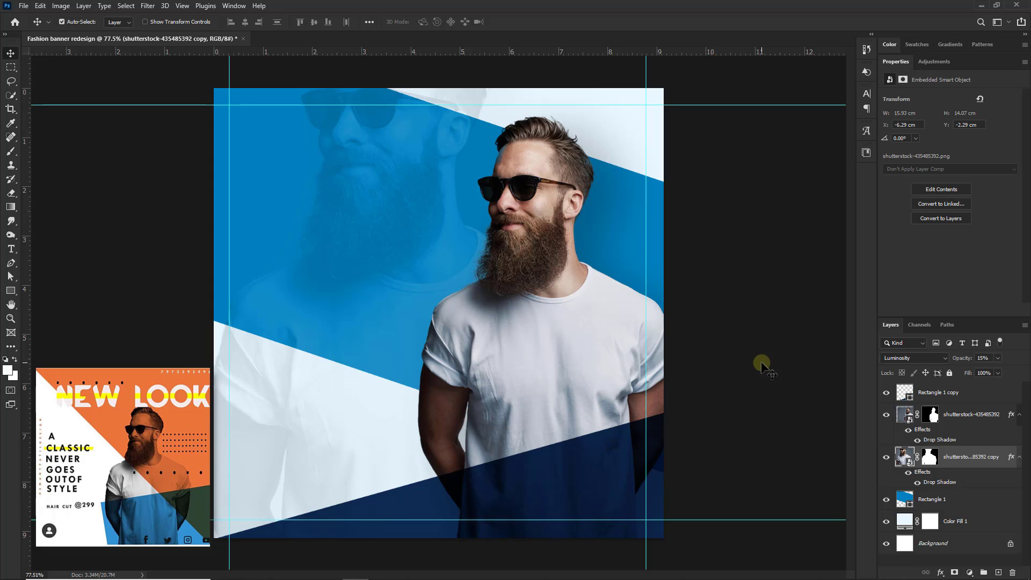
Step: Switch to Notepad, copy the line "A classic never goes out of style" from text.txt, and return to Photoshop
{"action": "mouse_move", "coordinate": [483, 576]}
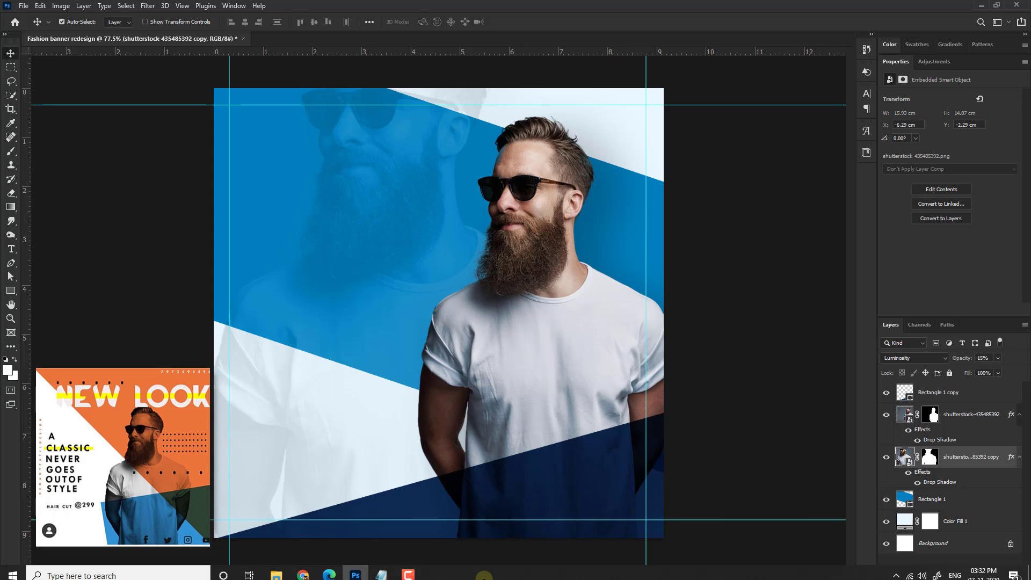
{"action": "left_click", "coordinate": [382, 570]}
{"action": "left_click_drag", "start_coordinate": [348, 143], "coordinate": [111, 138]}
{"action": "key", "text": "ctrl+c"}
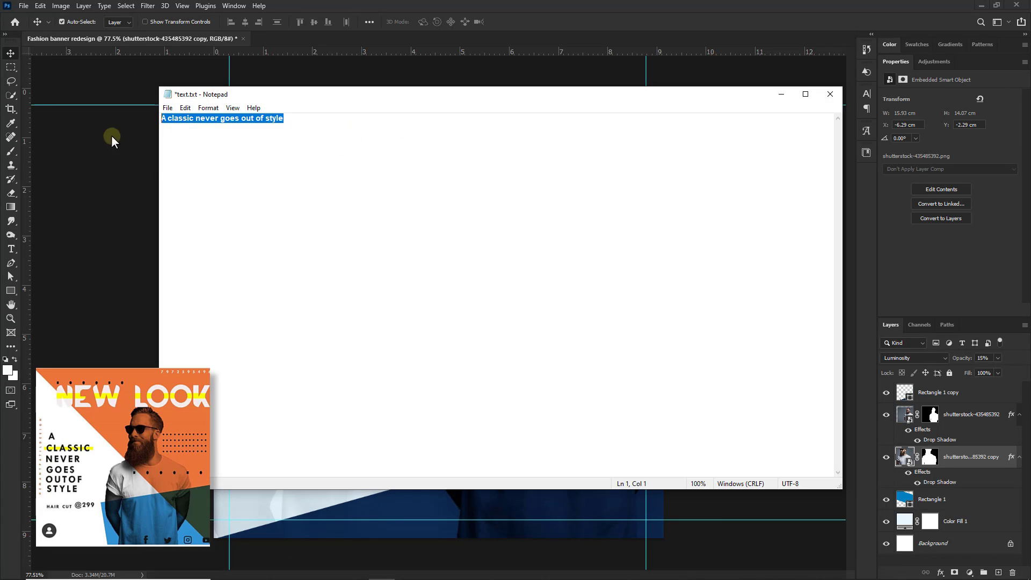
{"action": "left_click", "coordinate": [781, 94]}
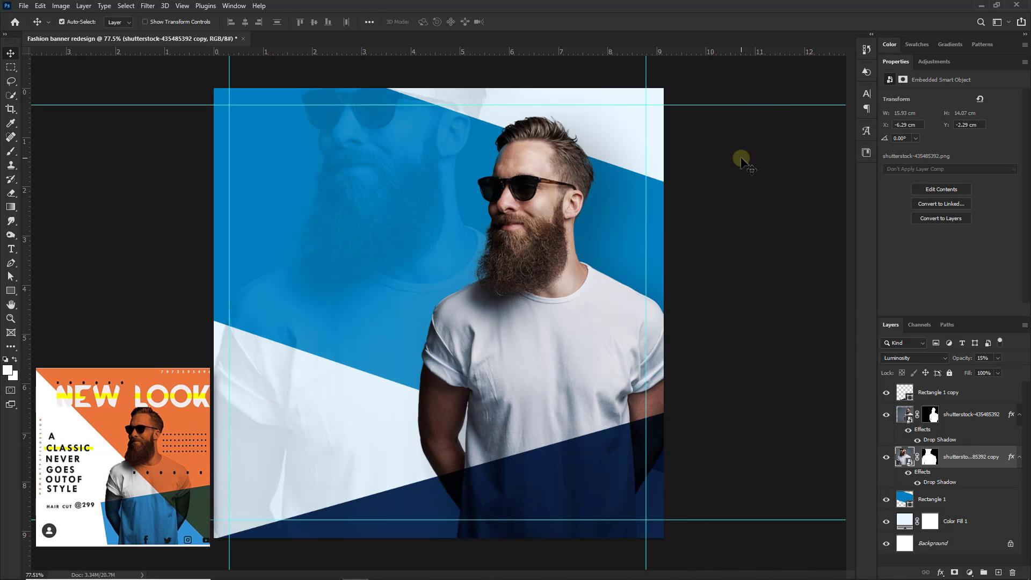
Step: Create a text layer above the dark navy rectangle containing the copied line "A classic never goes out of style"
{"action": "left_click", "coordinate": [10, 249]}
{"action": "left_click", "coordinate": [961, 394]}
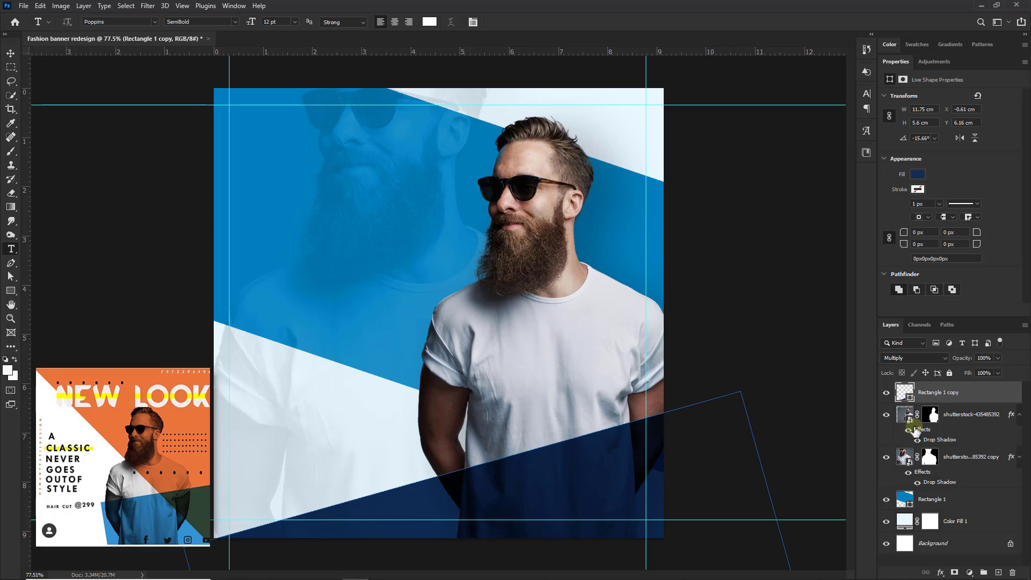
{"action": "left_click", "coordinate": [258, 237]}
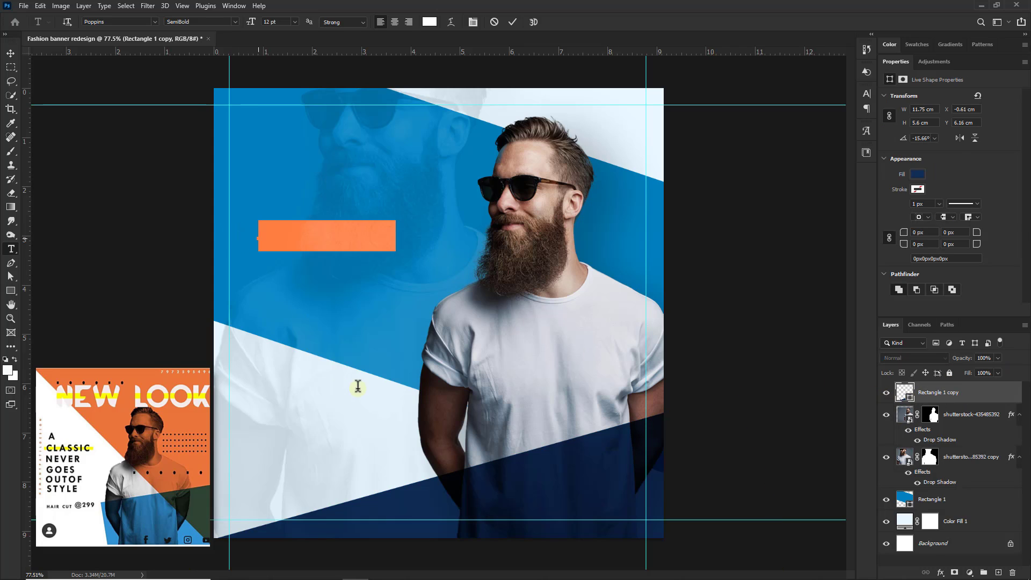
{"action": "key", "text": "ctrl+v"}
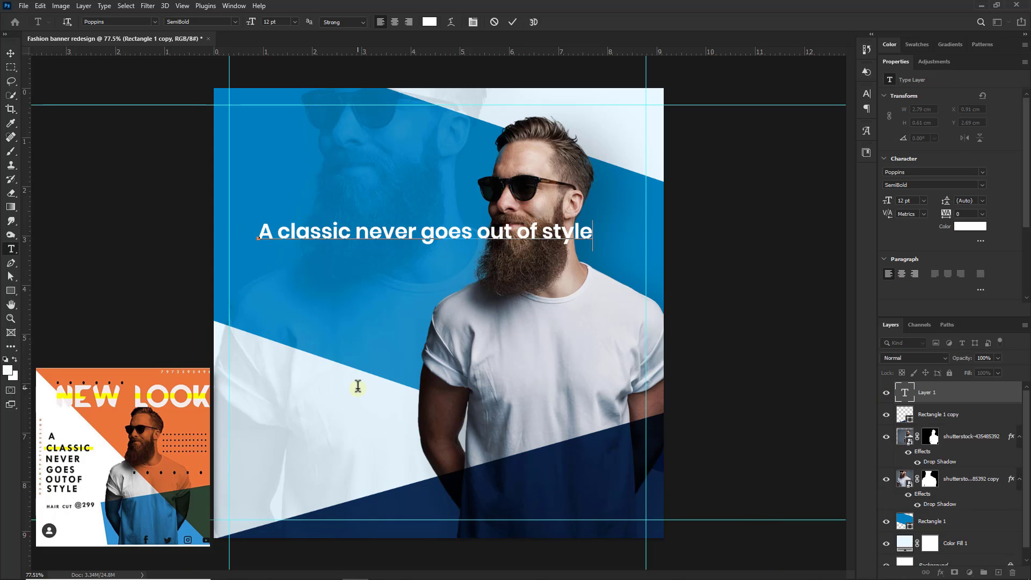
Step: Change the font of the whole slogan text to Montserrat Regular
{"action": "key", "text": "ctrl+a"}
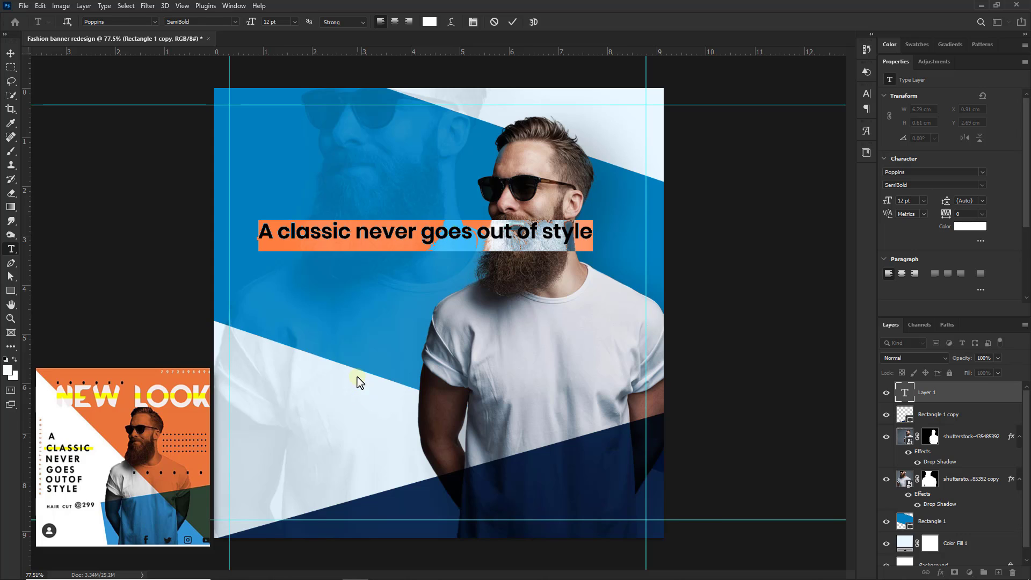
{"action": "left_click", "coordinate": [133, 22]}
{"action": "type", "text": "mont"}
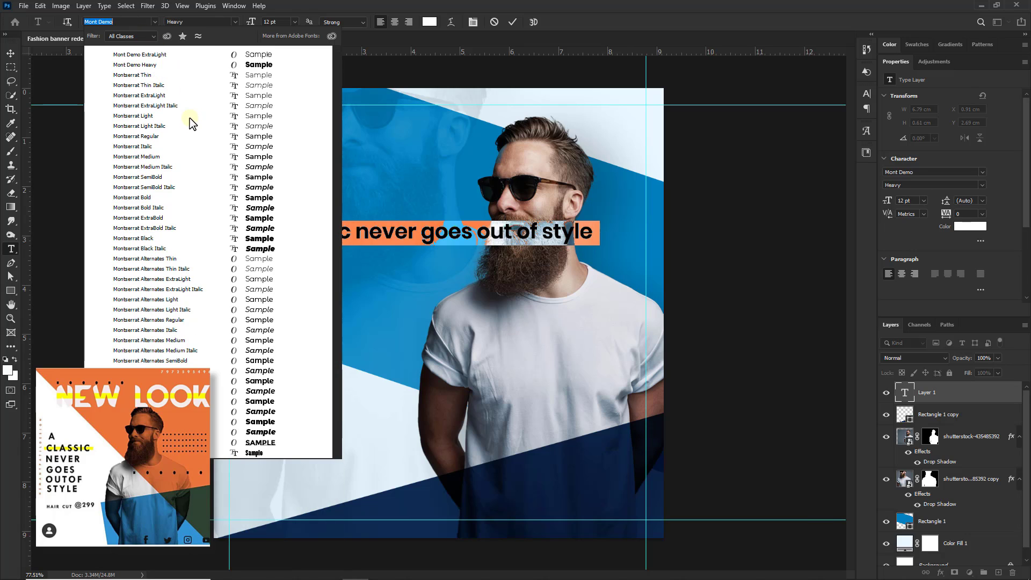
{"action": "left_click", "coordinate": [182, 135]}
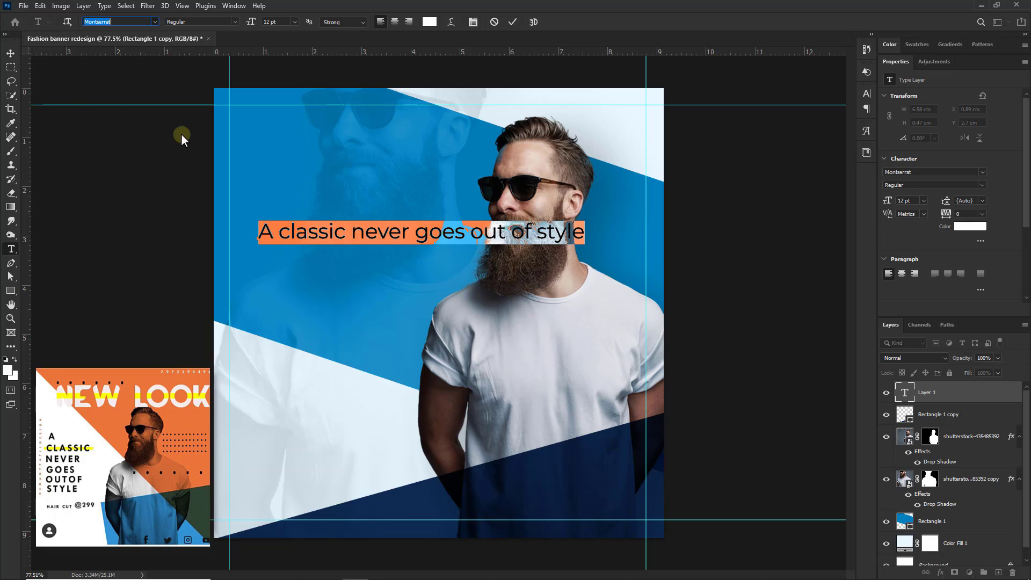
Step: Cut "never goes out of style" from the slogan, keeping only "A classic" in the text layer
{"action": "left_click", "coordinate": [361, 228]}
{"action": "left_click_drag", "start_coordinate": [350, 232], "coordinate": [585, 232]}
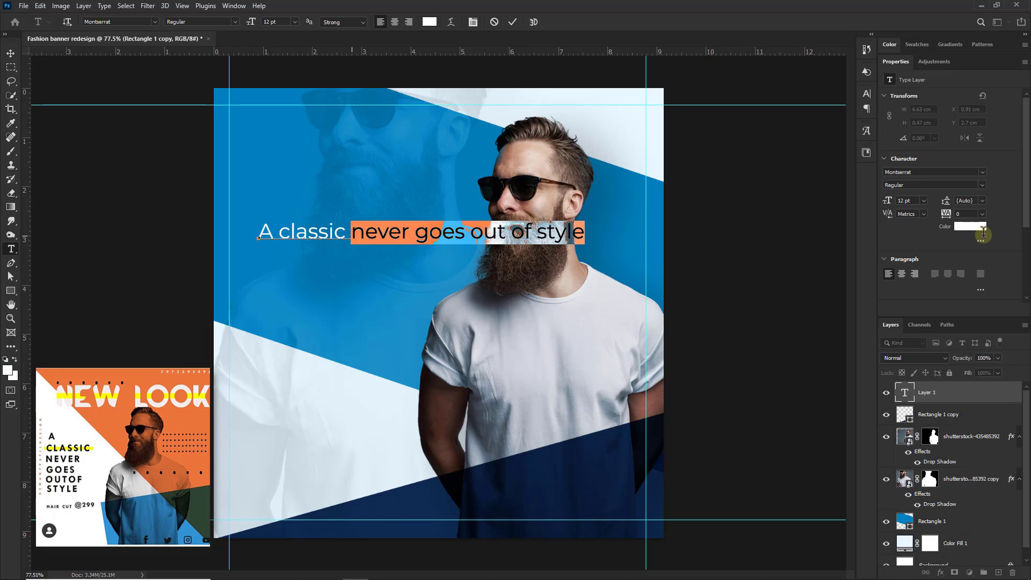
{"action": "key", "text": "ctrl+x"}
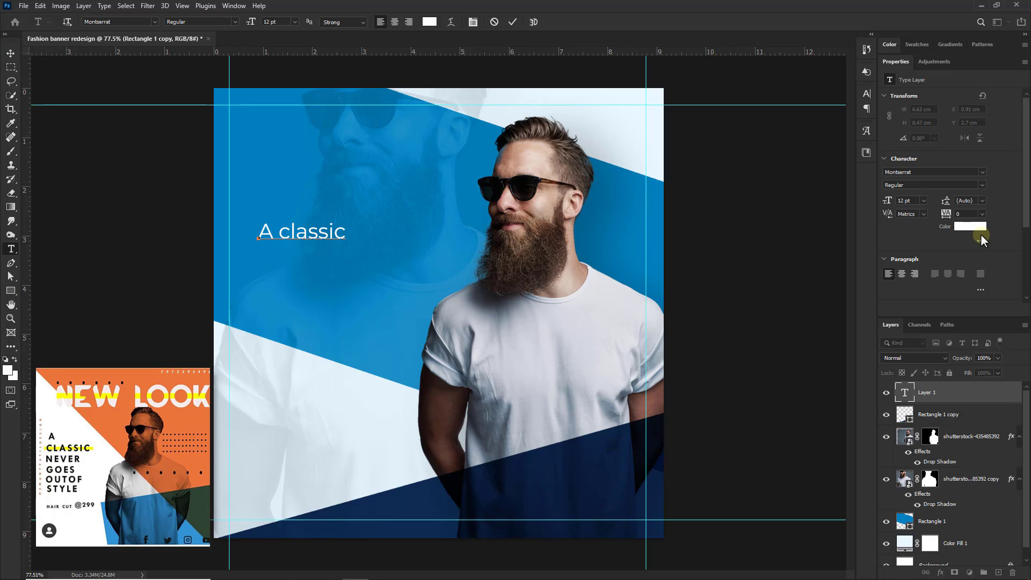
Step: Set the whole "A classic" text to all caps and its font style to ExtraBold
{"action": "key", "text": "ctrl+a"}
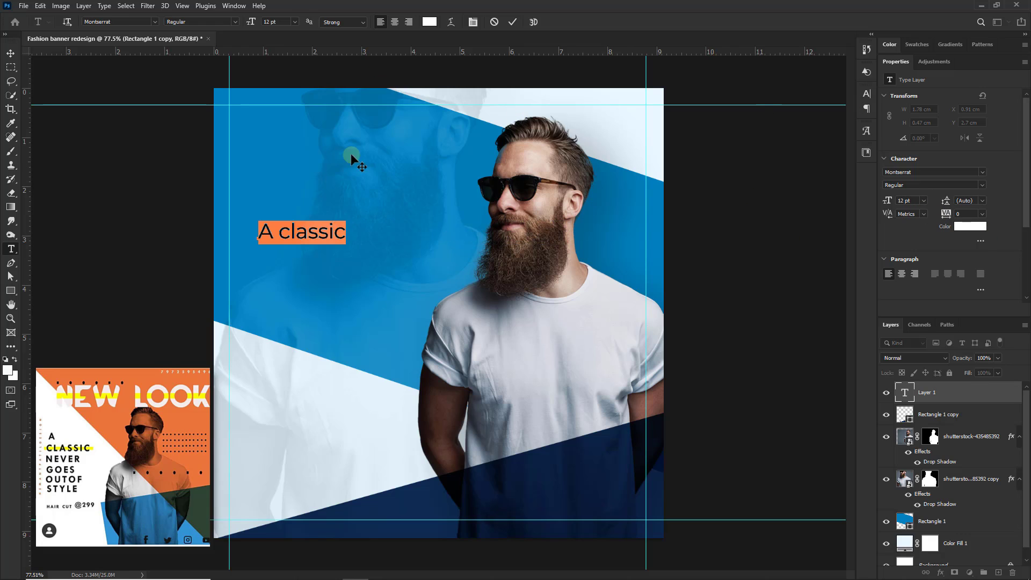
{"action": "left_click", "coordinate": [867, 94]}
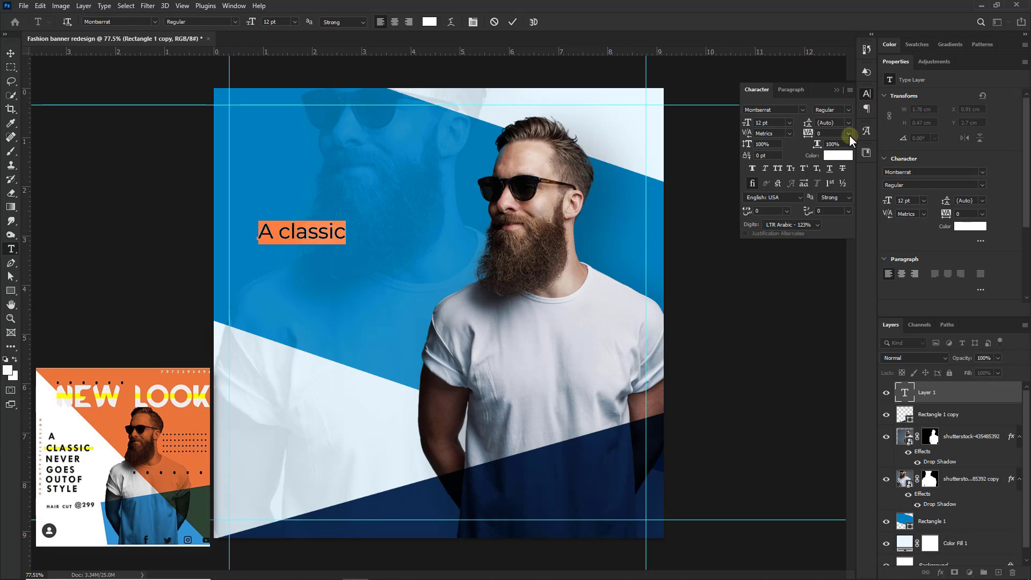
{"action": "left_click", "coordinate": [778, 169]}
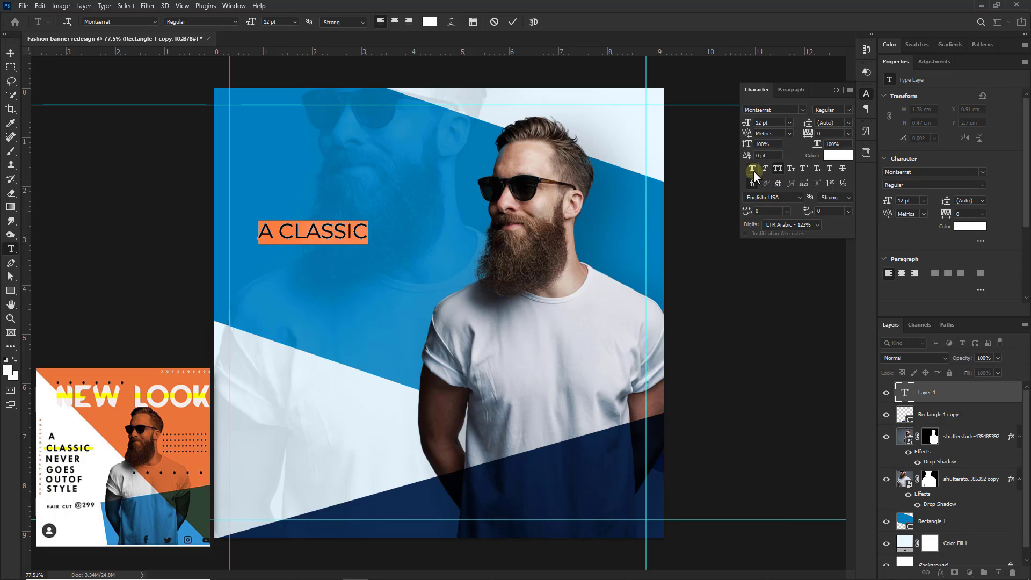
{"action": "left_click", "coordinate": [838, 87]}
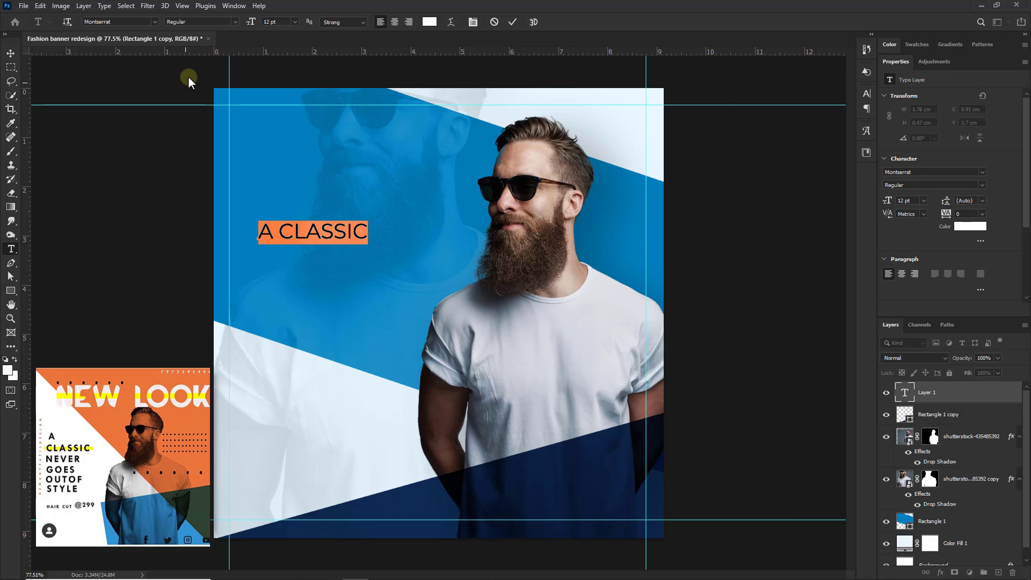
{"action": "left_click", "coordinate": [234, 21]}
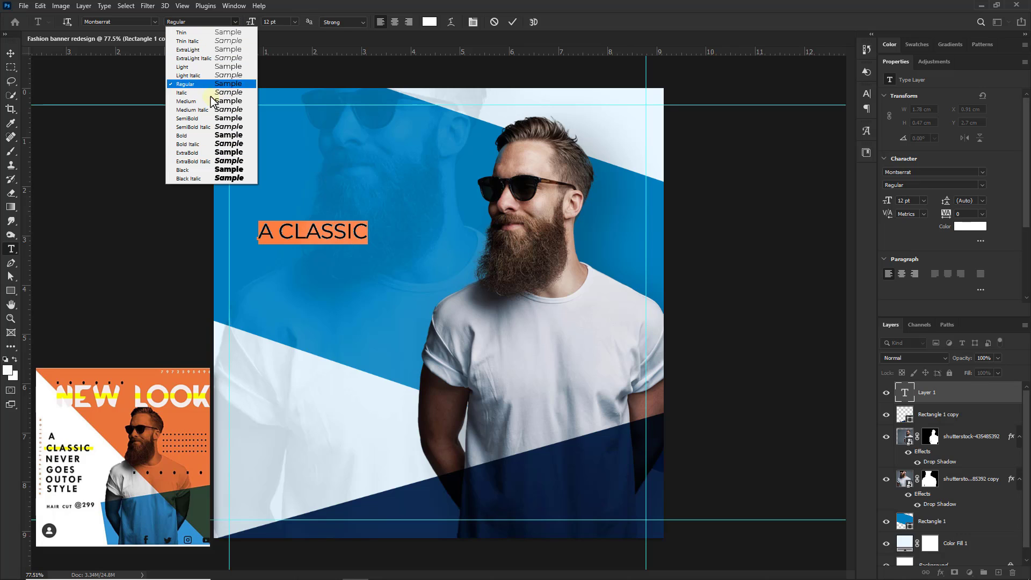
{"action": "left_click", "coordinate": [214, 153]}
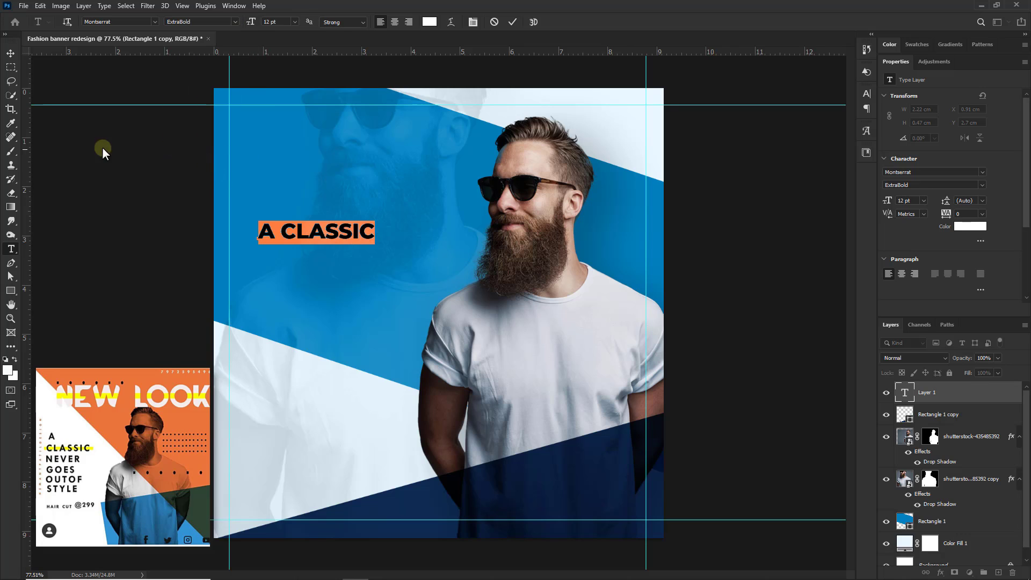
Step: Scale the "A CLASSIC" text up to about 5.21 cm wide and move it near the left guide, about 1.24 cm from the canvas top
{"action": "left_click", "coordinate": [10, 53]}
{"action": "key", "text": "ctrl+t"}
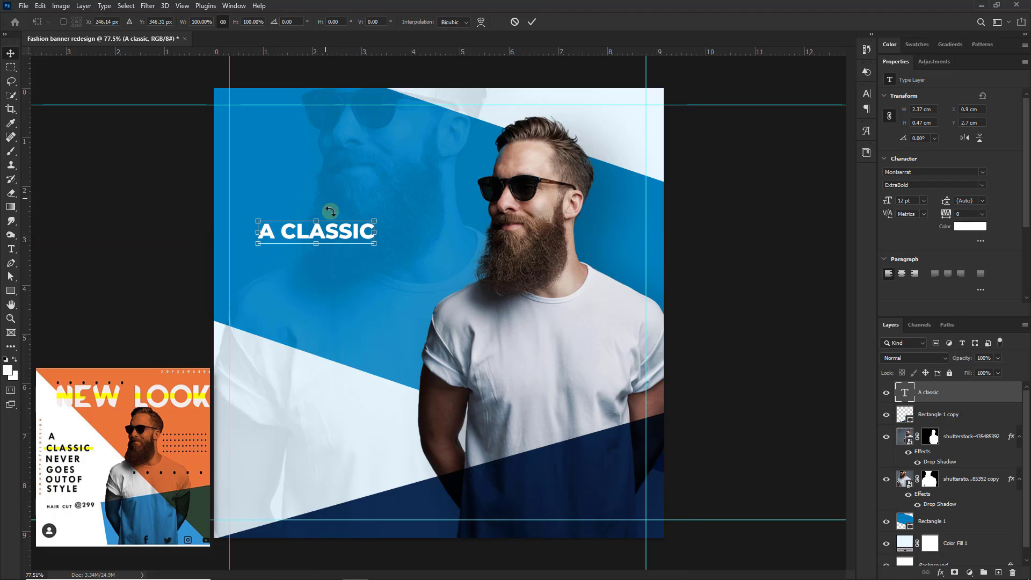
{"action": "left_click_drag", "start_coordinate": [374, 243], "coordinate": [594, 408]}
{"action": "left_click_drag", "start_coordinate": [494, 269], "coordinate": [469, 182]}
{"action": "left_click_drag", "start_coordinate": [567, 135], "coordinate": [496, 164]}
{"action": "key", "text": "Return"}
Step: Create a separate text layer below the "A CLASSIC" heading containing the cut words "never goes out of style"
{"action": "key", "text": "t"}
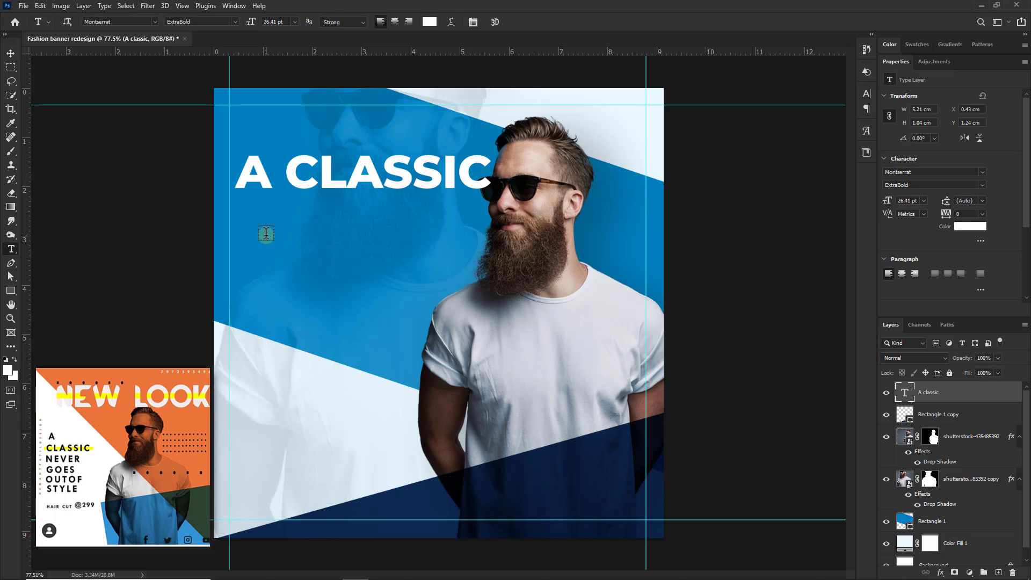
{"action": "left_click", "coordinate": [250, 233]}
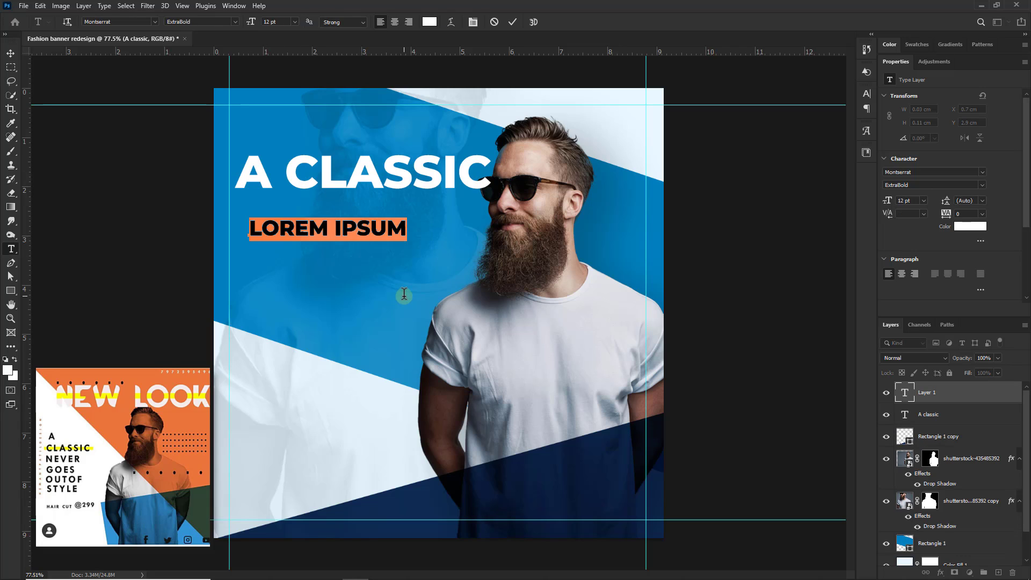
{"action": "key", "text": "ctrl+v"}
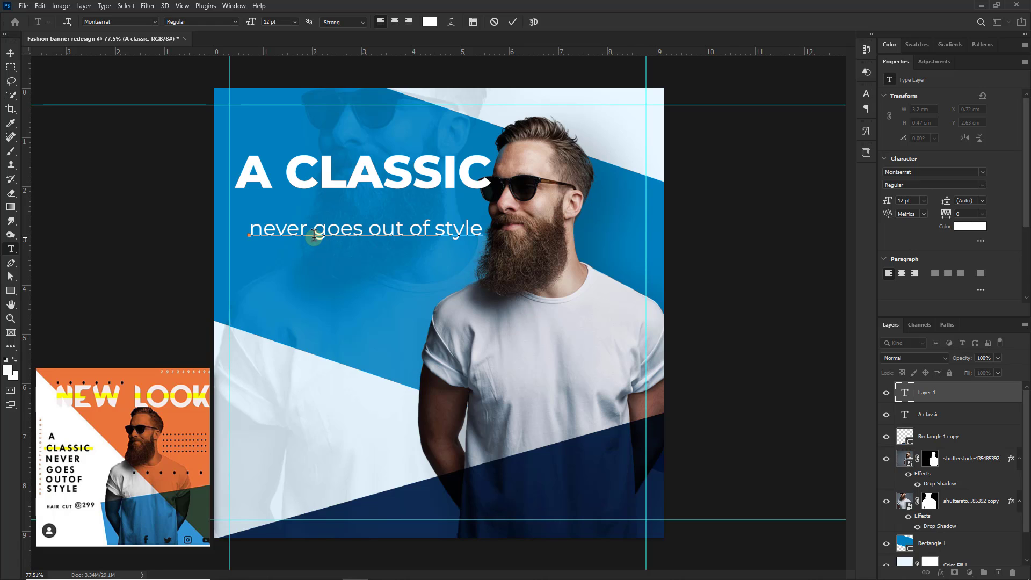
{"action": "left_click", "coordinate": [11, 54]}
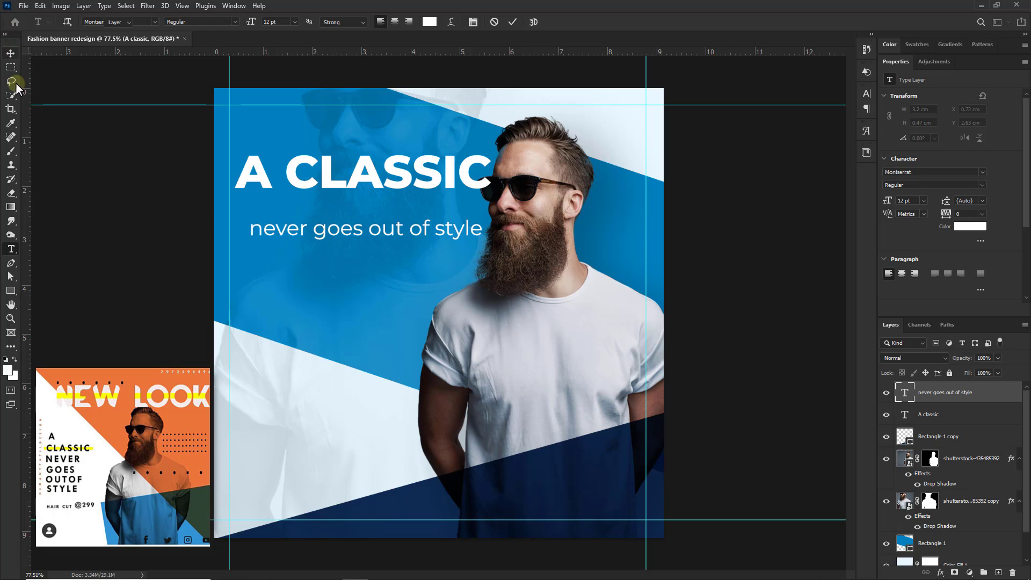
{"action": "left_click", "coordinate": [358, 140]}
Step: Position the "never goes out of style" line closely beneath "A CLASSIC", aligned with the heading's left edge
{"action": "scroll", "coordinate": [358, 141], "scroll_direction": "up", "scroll_amount": 1}
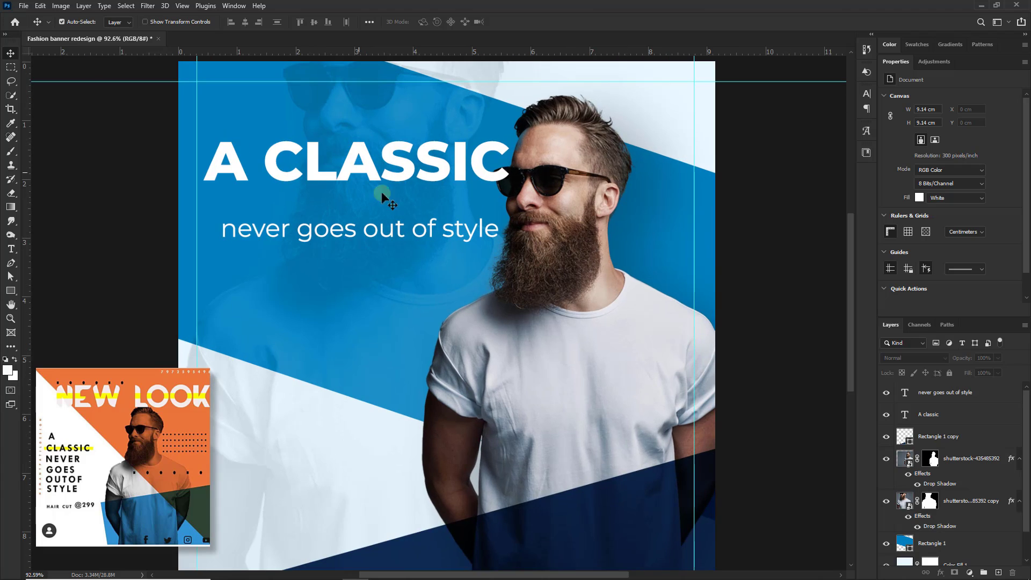
{"action": "scroll", "coordinate": [419, 199], "scroll_direction": "down", "scroll_amount": 1}
{"action": "scroll", "coordinate": [419, 199], "scroll_direction": "down", "scroll_amount": 1}
{"action": "scroll", "coordinate": [419, 202], "scroll_direction": "down", "scroll_amount": 1}
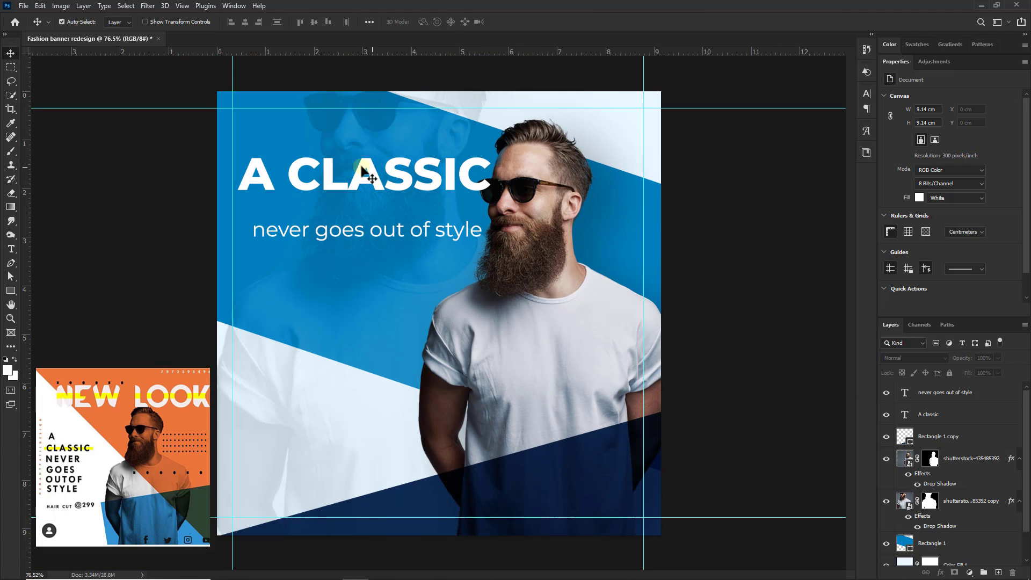
{"action": "left_click", "coordinate": [363, 231]}
Step: Select both slogan text layers and move them beneath the cut-out man's layer so the heading tucks behind his head
{"action": "left_click", "coordinate": [423, 191], "text": "shift"}
{"action": "scroll", "coordinate": [455, 228], "scroll_direction": "up", "scroll_amount": 6}
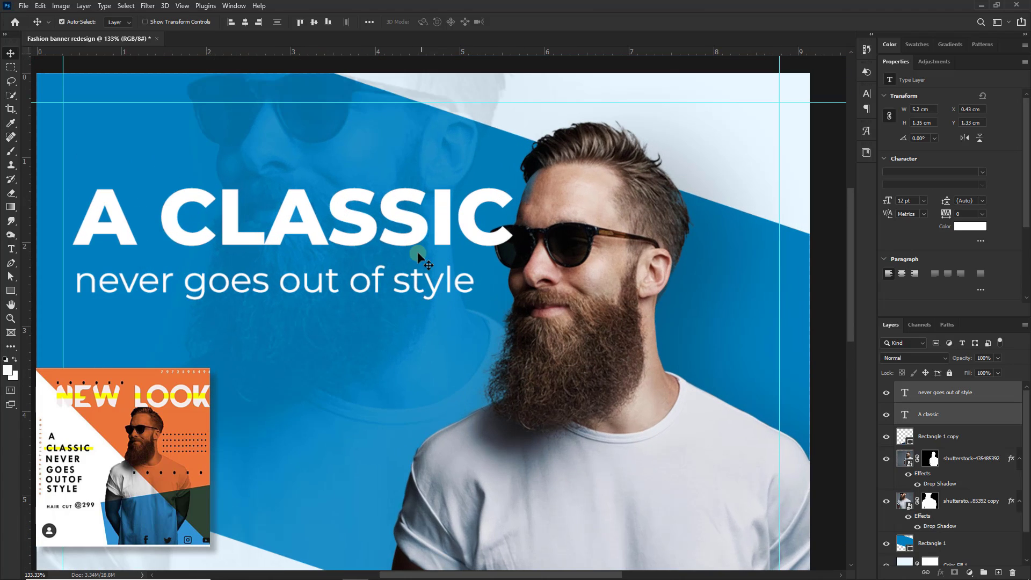
{"action": "left_click_drag", "start_coordinate": [448, 227], "coordinate": [449, 225]}
{"action": "left_click_drag", "start_coordinate": [937, 414], "coordinate": [944, 485]}
{"action": "scroll", "coordinate": [492, 253], "scroll_direction": "down", "scroll_amount": 2}
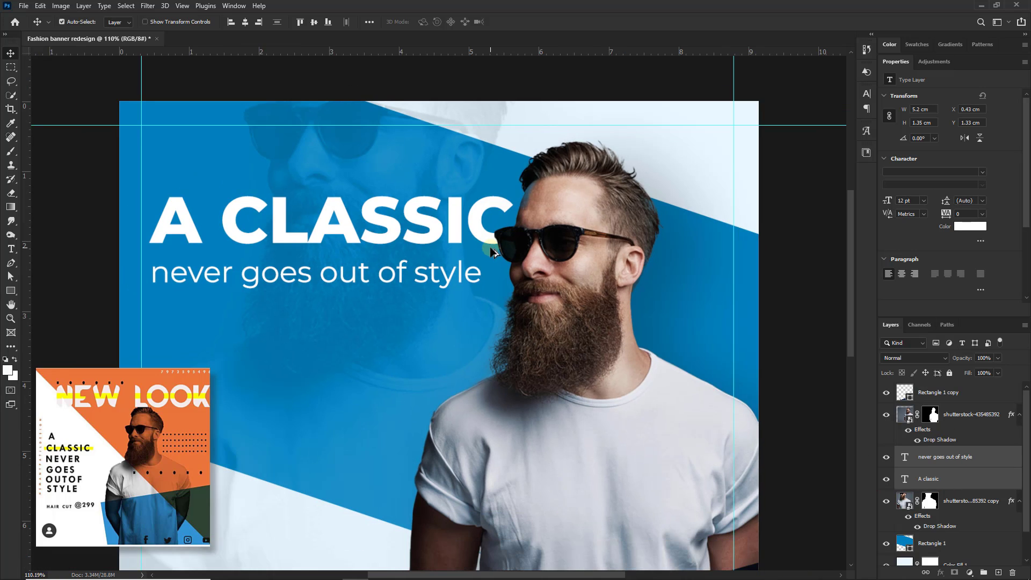
{"action": "scroll", "coordinate": [484, 248], "scroll_direction": "down", "scroll_amount": 2}
{"action": "scroll", "coordinate": [228, 222], "scroll_direction": "down", "scroll_amount": 2}
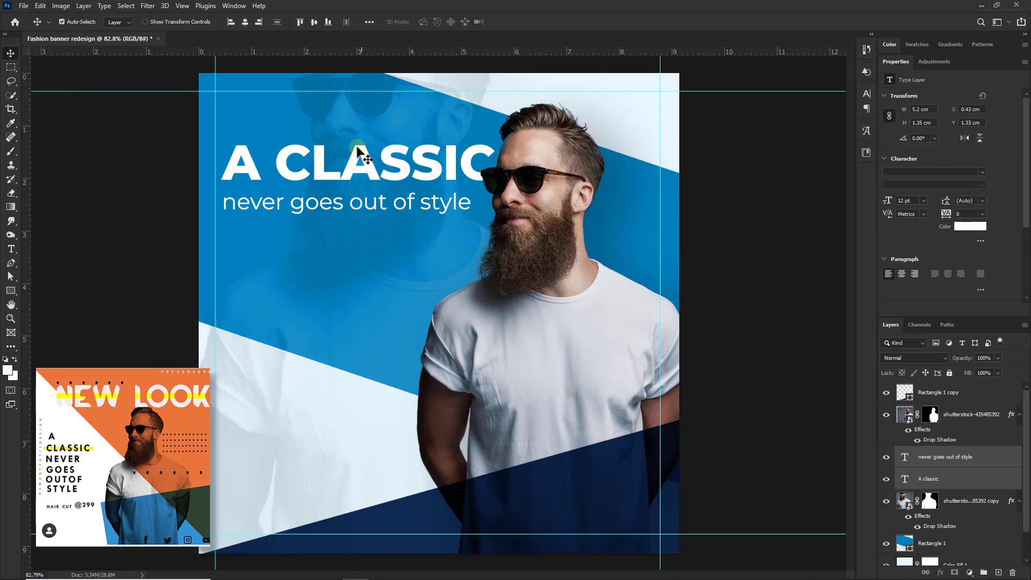
{"action": "scroll", "coordinate": [437, 312], "scroll_direction": "down", "scroll_amount": 2}
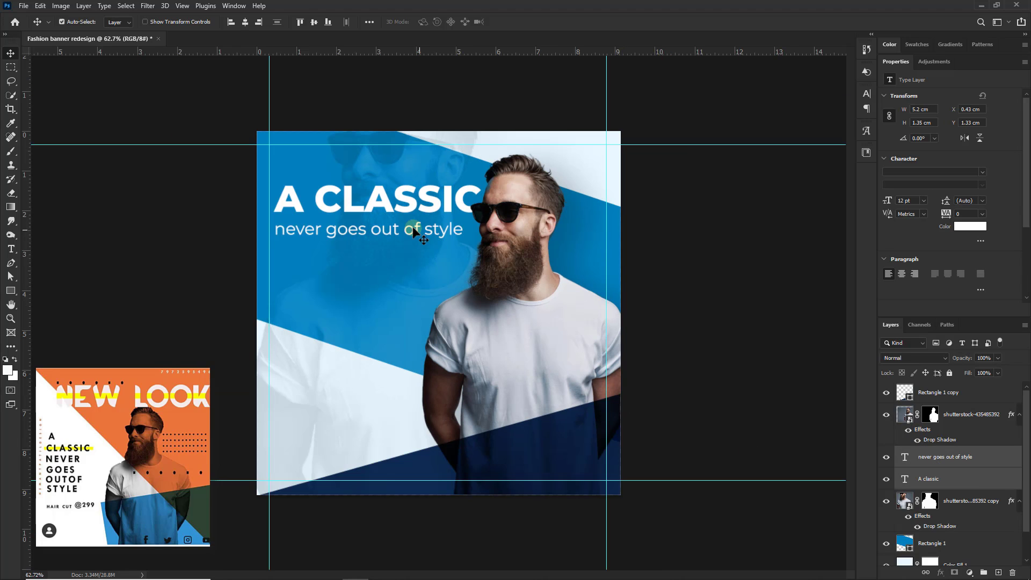
Step: Lower both slogan texts until the heading starts about 2.18 cm from the top, and nudge the cut-out man slightly right
{"action": "left_click_drag", "start_coordinate": [394, 231], "coordinate": [394, 272]}
{"action": "mouse_move", "coordinate": [511, 320]}
{"action": "left_mouse_down"}
{"action": "mouse_move", "coordinate": [525, 311]}
{"action": "mouse_move", "coordinate": [515, 316]}
{"action": "left_mouse_up"}
{"action": "scroll", "coordinate": [395, 233], "scroll_direction": "up", "scroll_amount": 3}
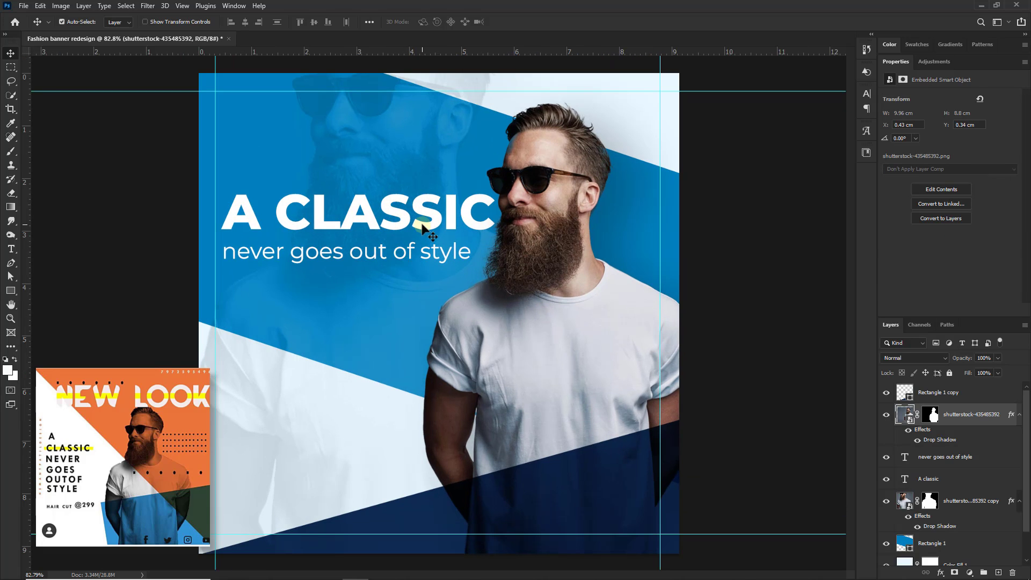
Step: Enlarge the "A CLASSIC" heading slightly with Free Transform
{"action": "left_click", "coordinate": [102, 193]}
{"action": "scroll", "coordinate": [346, 166], "scroll_direction": "up", "scroll_amount": 3}
{"action": "left_click", "coordinate": [510, 249]}
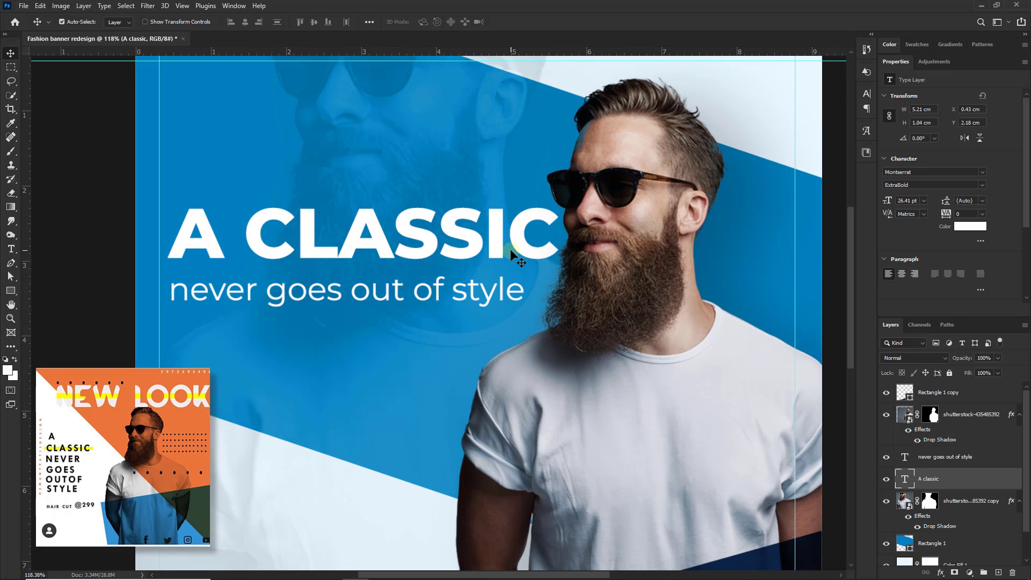
{"action": "key", "text": "ctrl+t"}
{"action": "left_click_drag", "start_coordinate": [559, 200], "coordinate": [570, 198]}
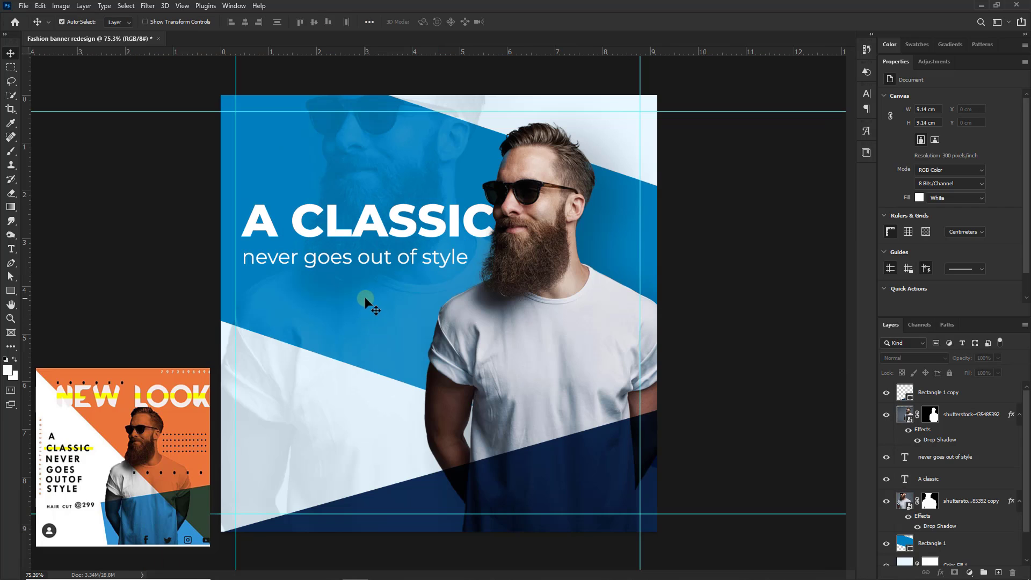
Step: Duplicate the "never goes out of style" text straight down onto the pale area, about 6.32 cm from the canvas top
{"action": "left_click", "coordinate": [344, 263]}
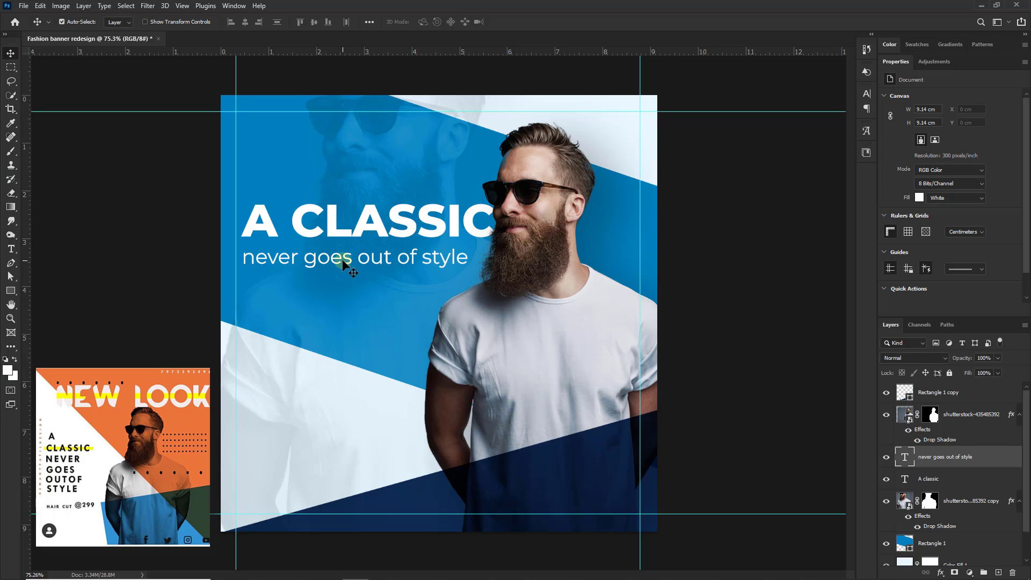
{"action": "left_click", "coordinate": [161, 272]}
{"action": "left_click", "coordinate": [319, 264]}
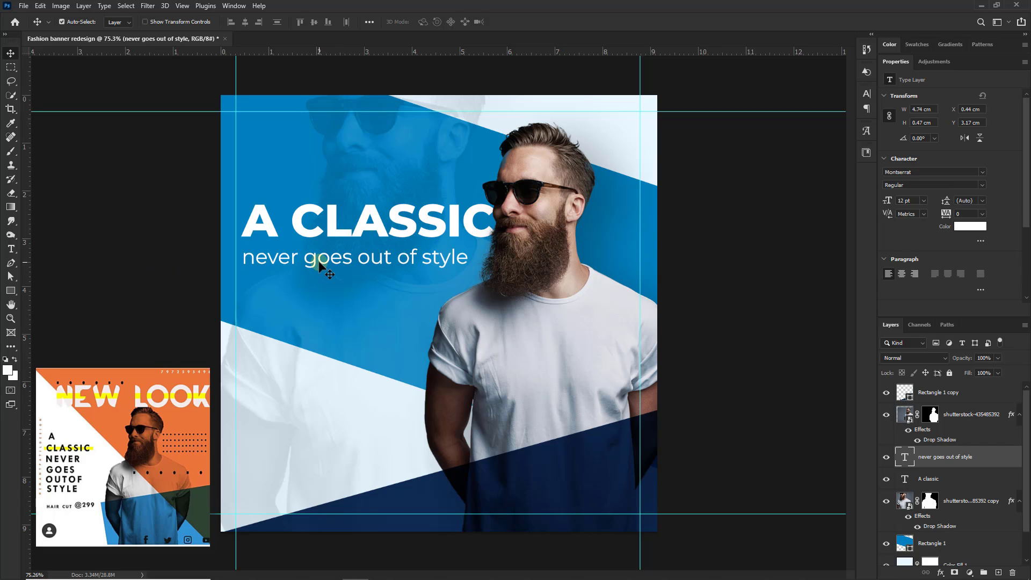
{"action": "left_click_drag", "start_coordinate": [319, 263], "coordinate": [319, 412]}
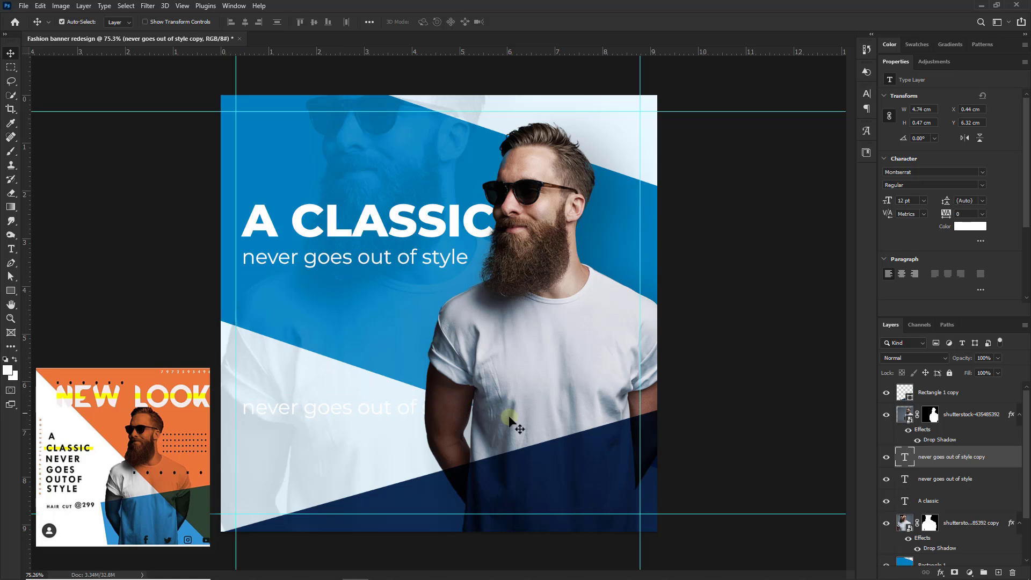
{"action": "double_click", "coordinate": [906, 457]}
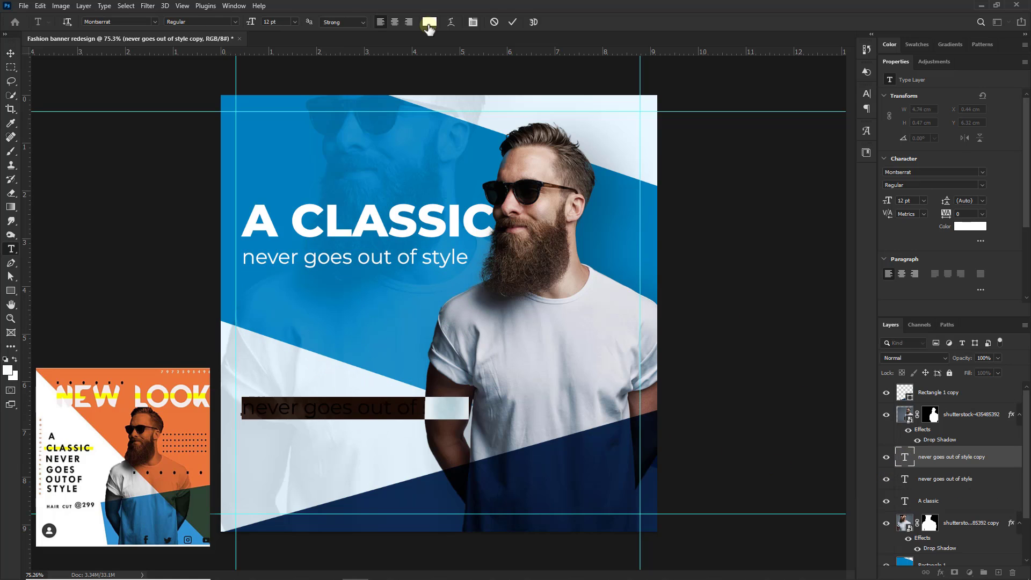
{"action": "left_click", "coordinate": [428, 22]}
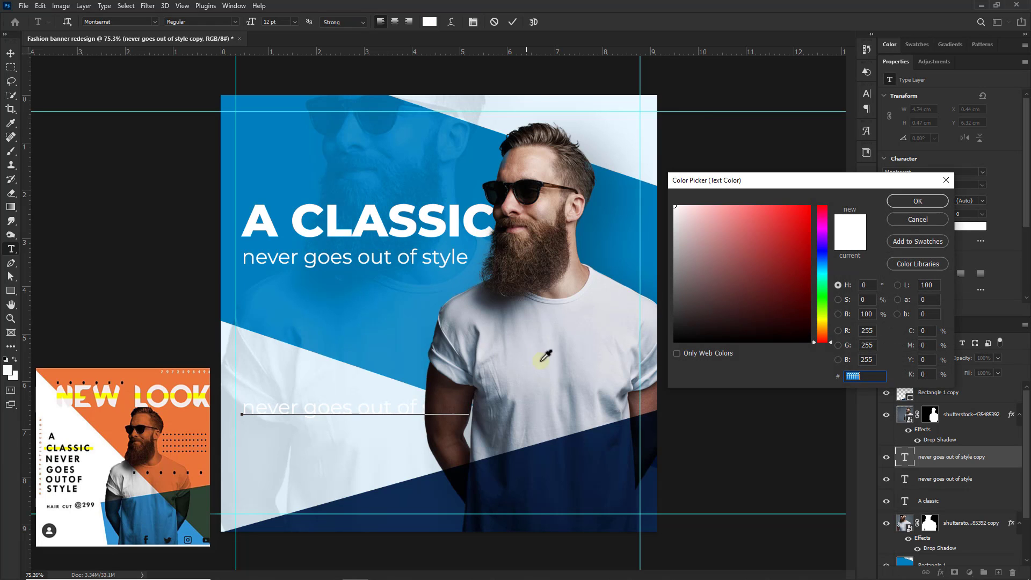
{"action": "left_click", "coordinate": [571, 457]}
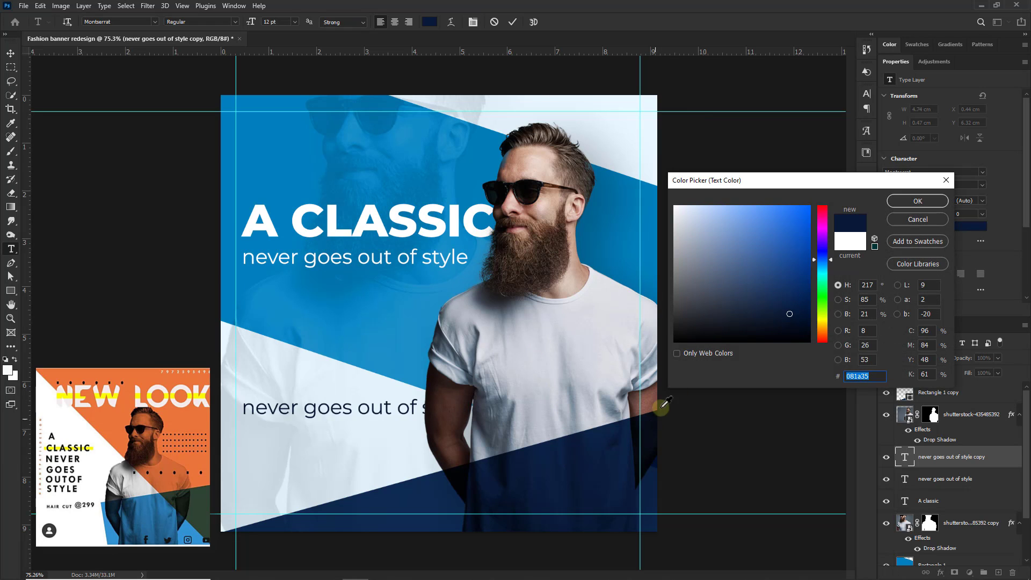
{"action": "key", "text": "Return"}
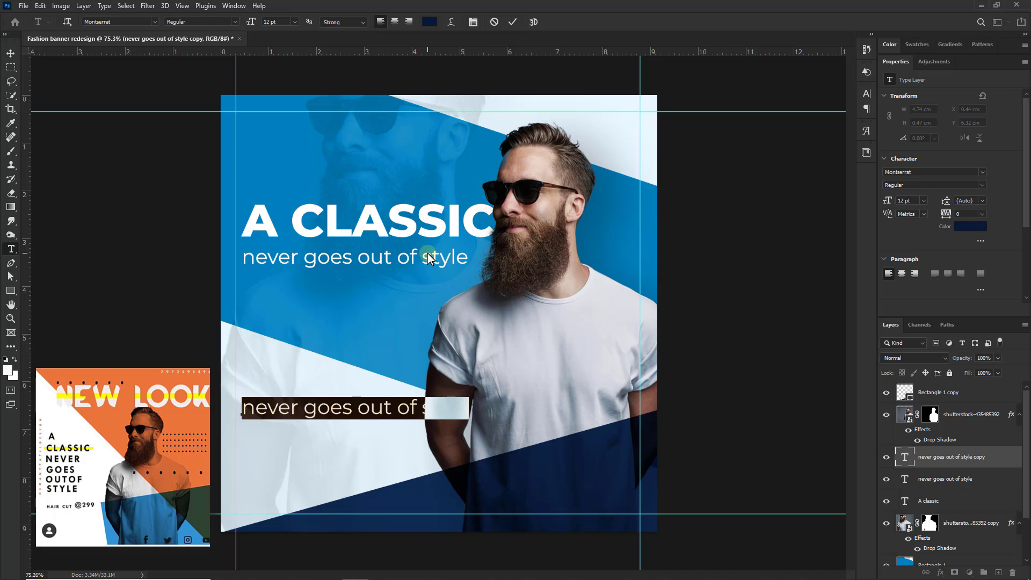
{"action": "type", "text": "G"}
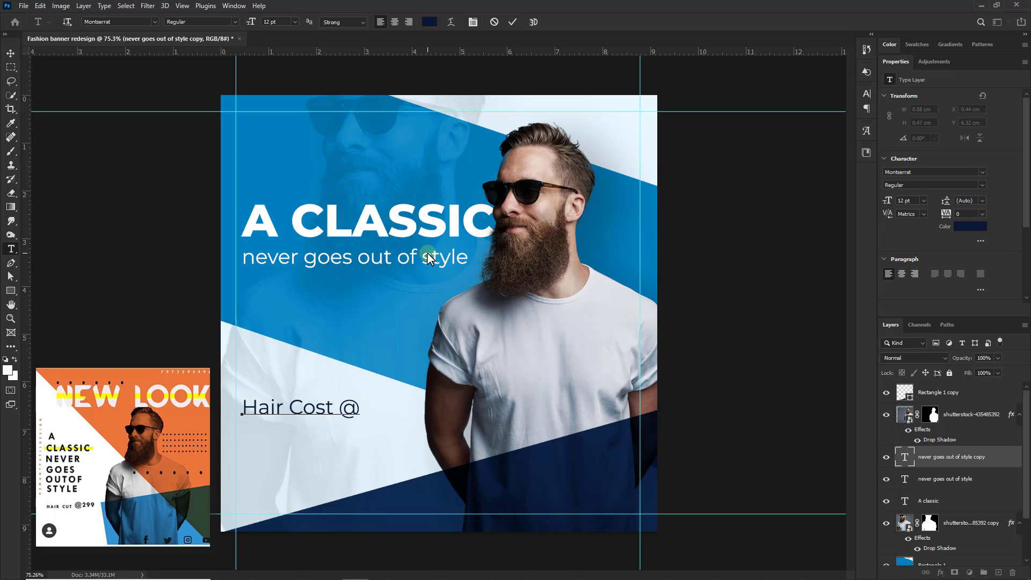
{"action": "type", "text": "99"}
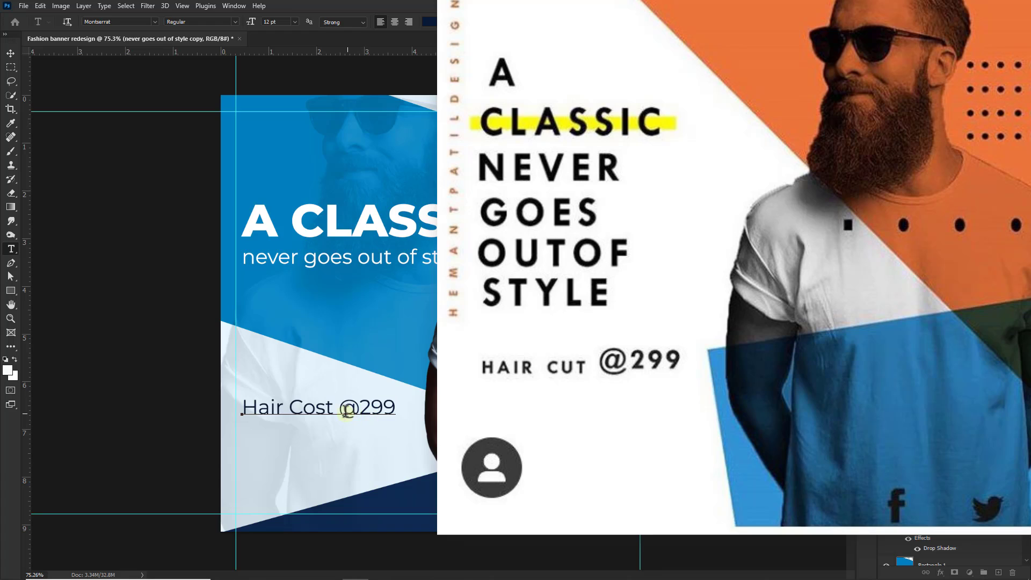
{"action": "left_click_drag", "start_coordinate": [339, 410], "coordinate": [411, 404]}
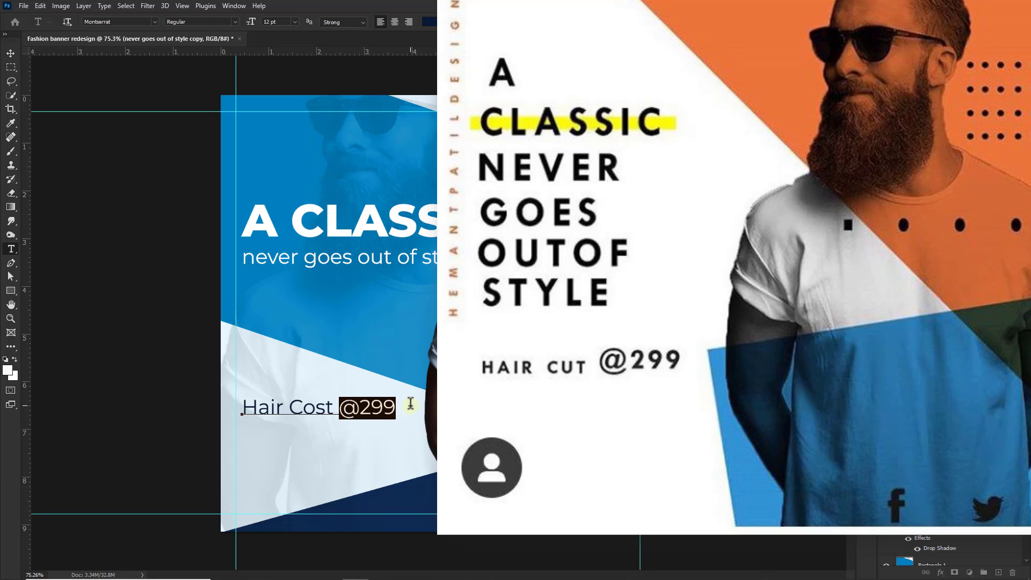
{"action": "left_click", "coordinate": [333, 410]}
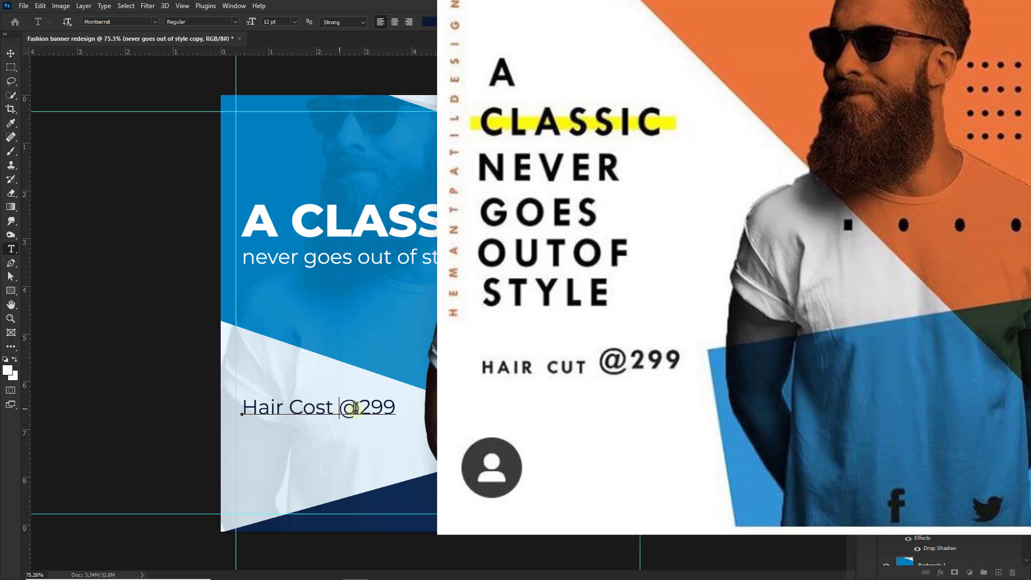
{"action": "double_click", "coordinate": [354, 409]}
{"action": "left_click", "coordinate": [235, 21]}
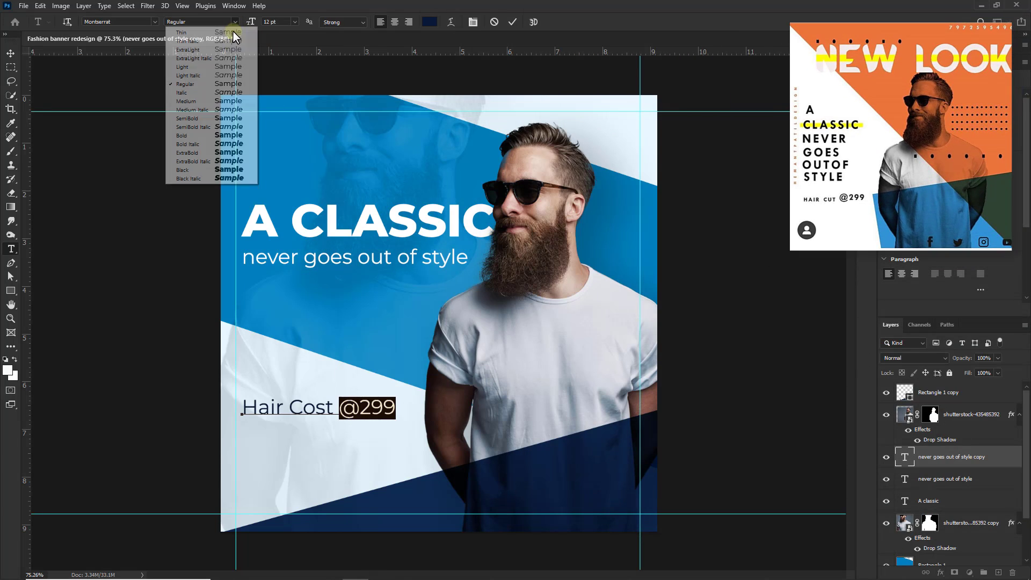
{"action": "left_click", "coordinate": [215, 135]}
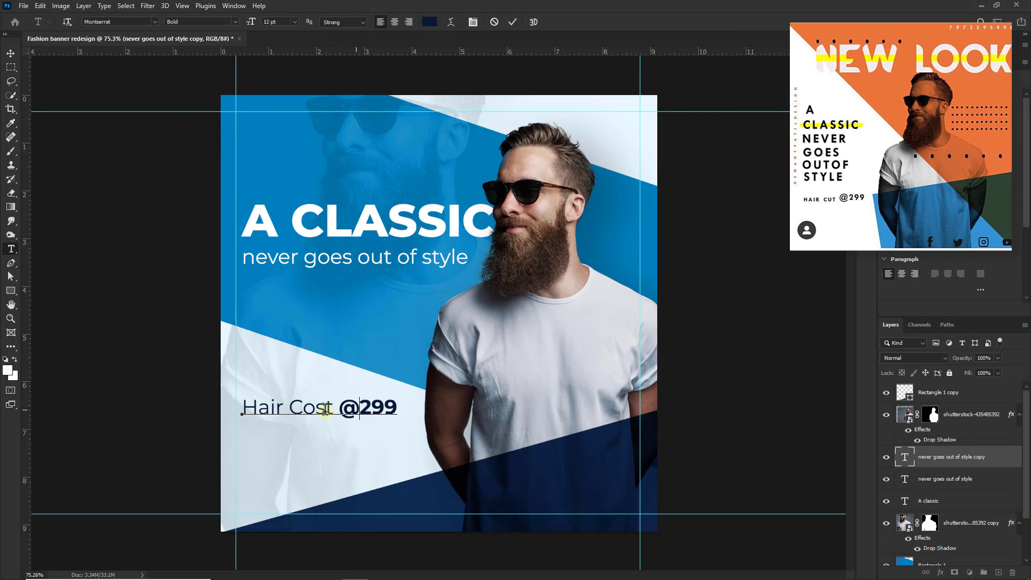
{"action": "key", "text": "ctrl+a"}
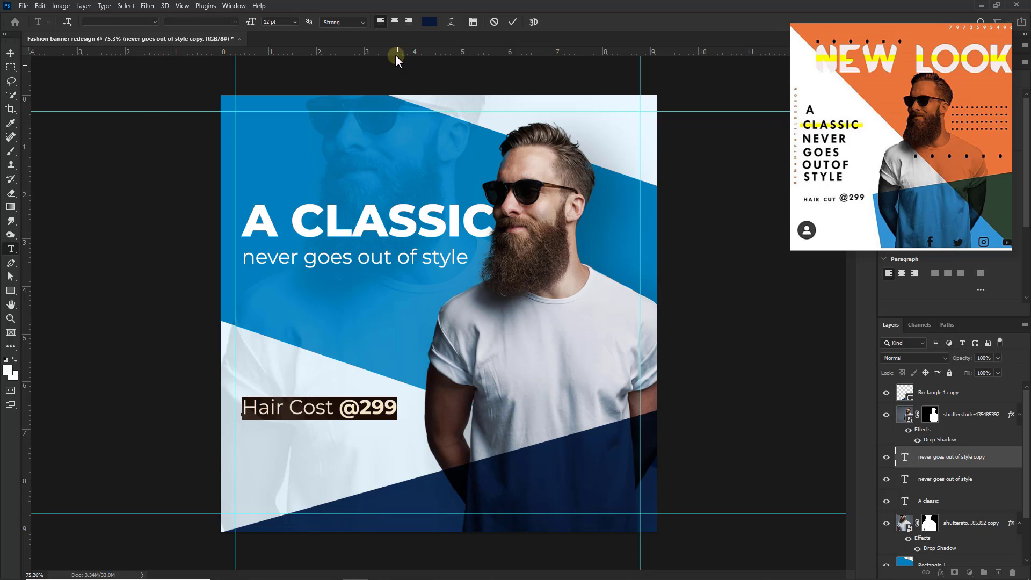
{"action": "left_click", "coordinate": [375, 405]}
{"action": "left_click", "coordinate": [11, 54]}
{"action": "scroll", "coordinate": [327, 388], "scroll_direction": "up", "scroll_amount": 5}
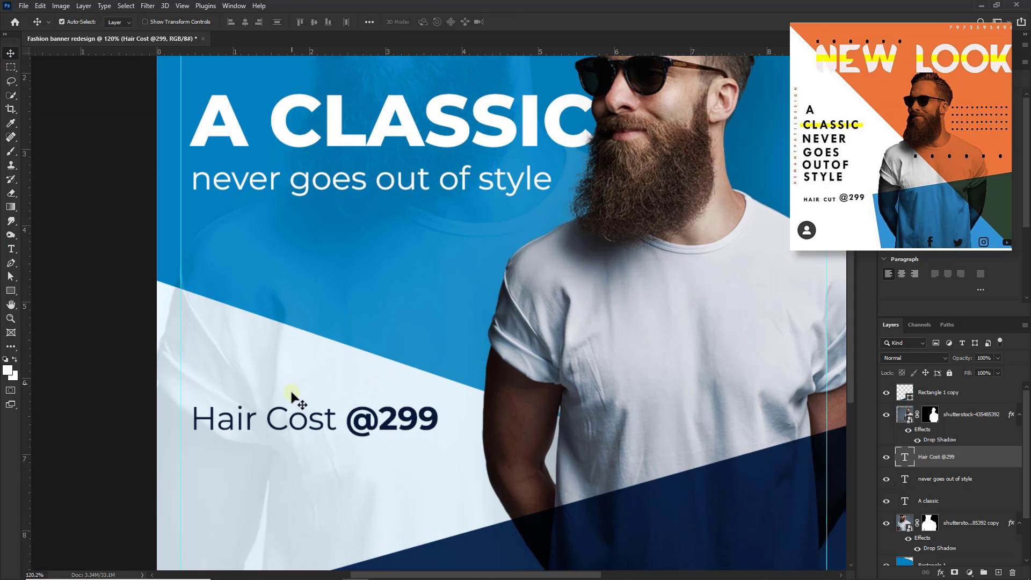
{"action": "scroll", "coordinate": [292, 397], "scroll_direction": "up", "scroll_amount": 3}
{"action": "left_click_drag", "start_coordinate": [299, 350], "coordinate": [305, 406]}
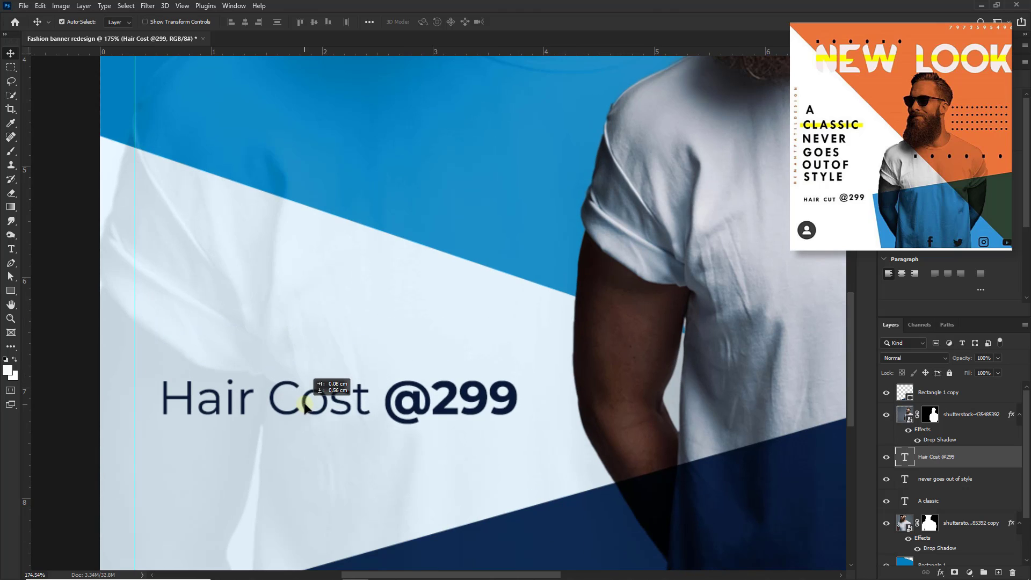
{"action": "left_click", "coordinate": [11, 291]}
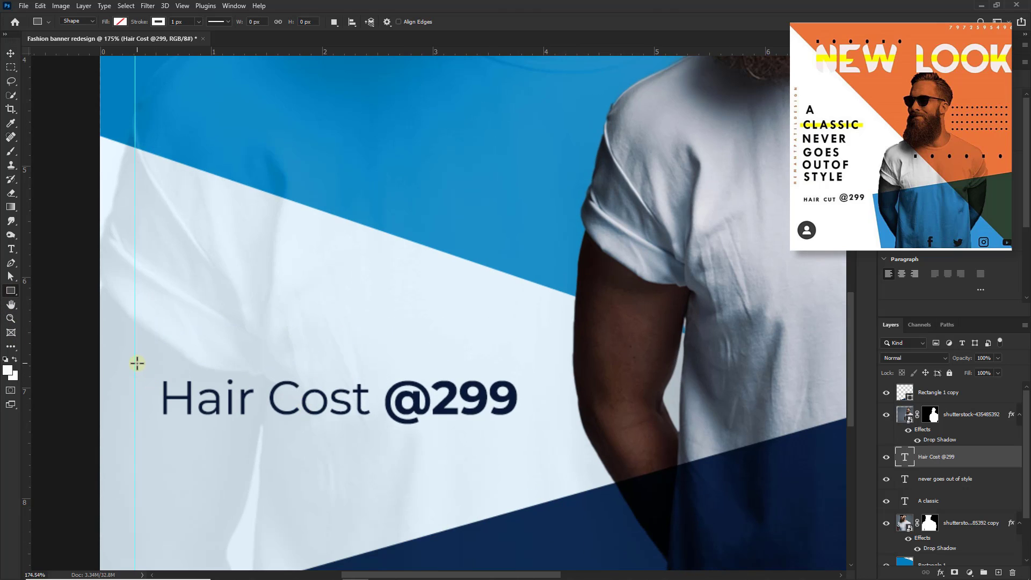
{"action": "left_click_drag", "start_coordinate": [133, 367], "coordinate": [539, 435]}
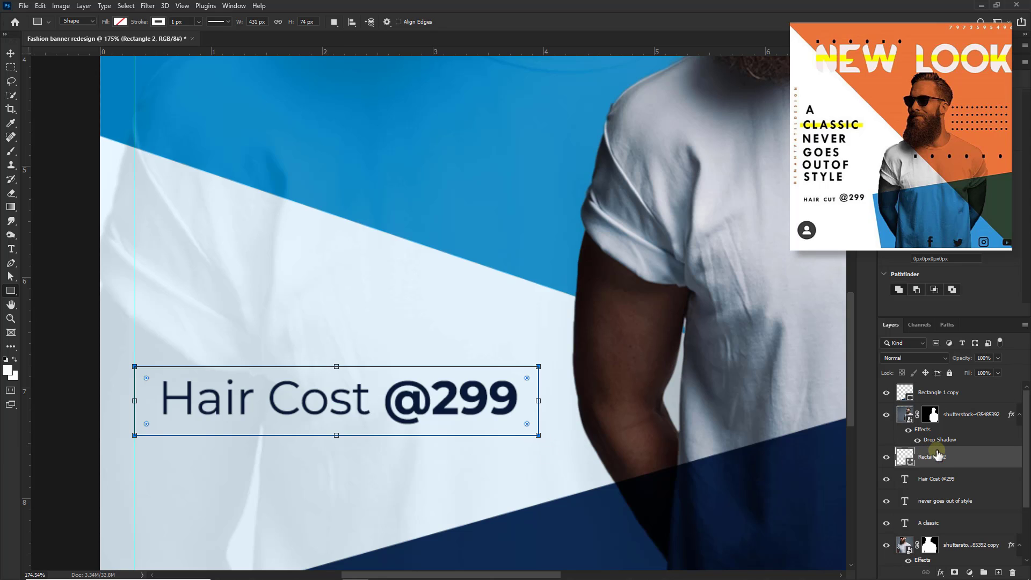
{"action": "left_click_drag", "start_coordinate": [937, 472], "coordinate": [937, 452]}
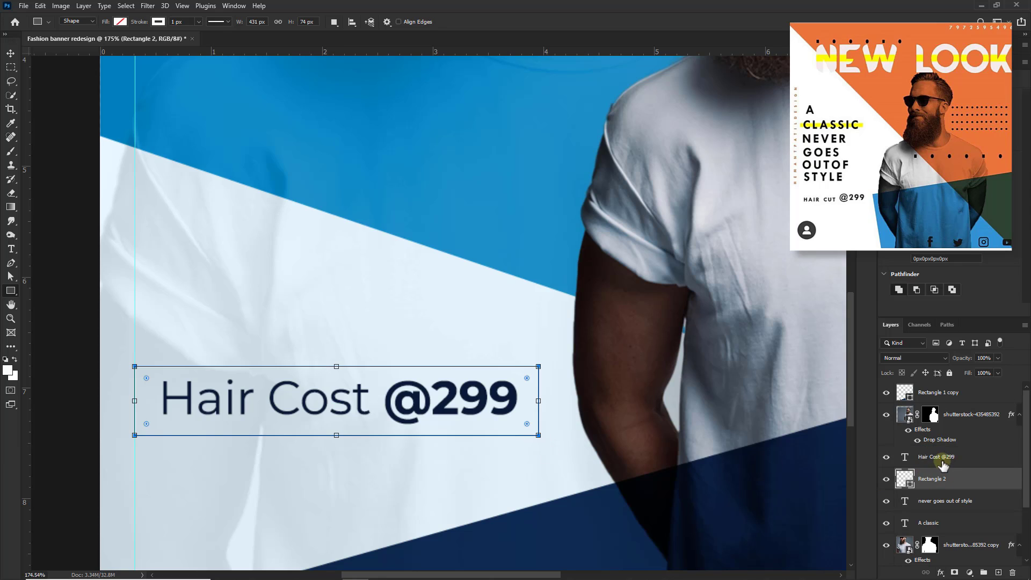
{"action": "left_click", "coordinate": [120, 22]}
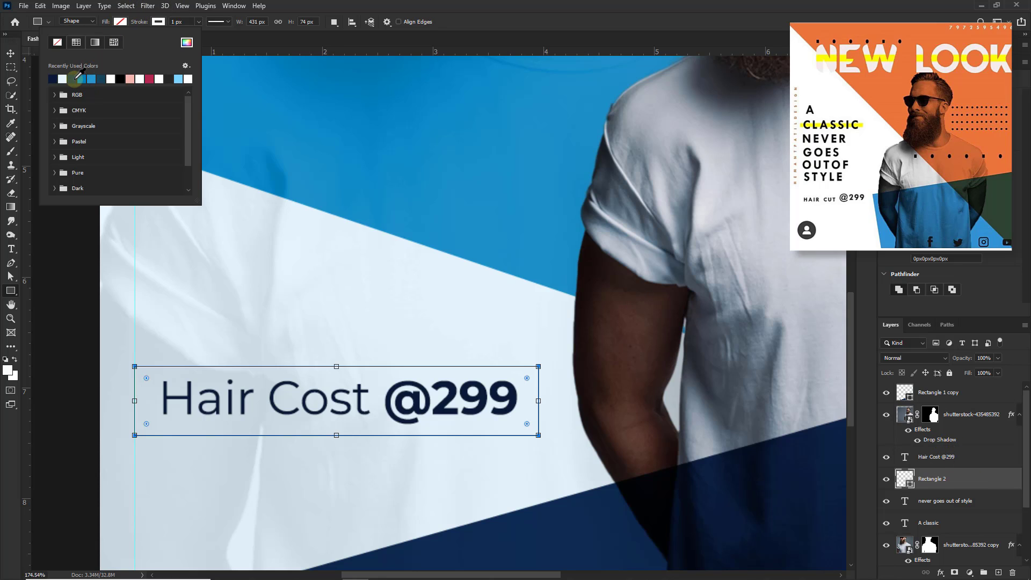
{"action": "left_click", "coordinate": [78, 75]}
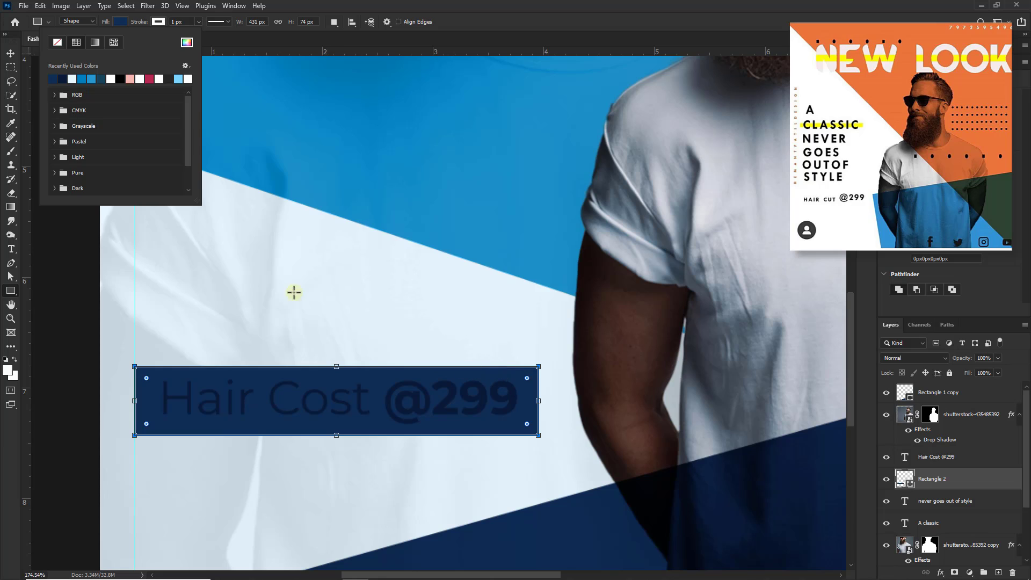
{"action": "left_click", "coordinate": [10, 54]}
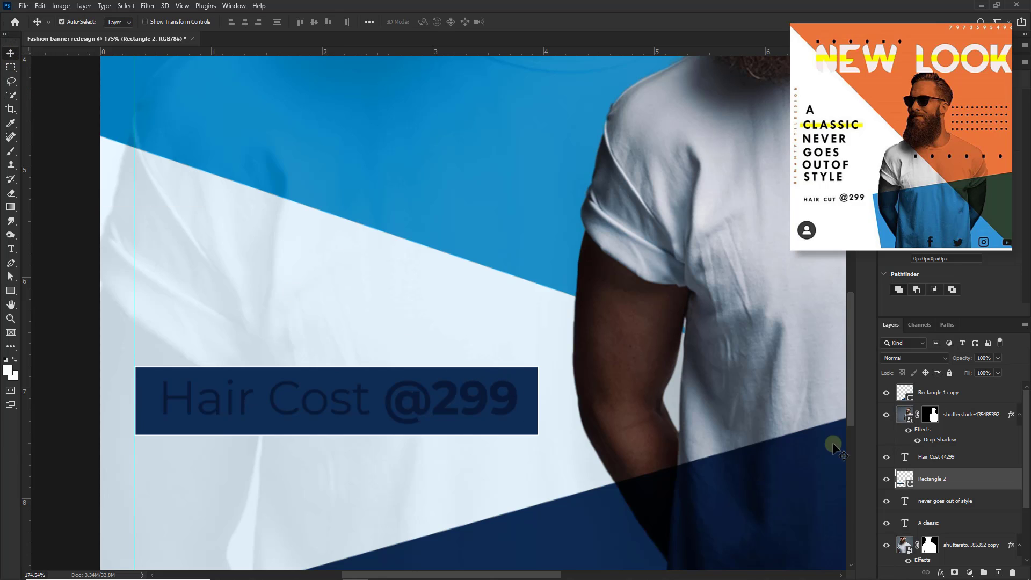
{"action": "double_click", "coordinate": [905, 459]}
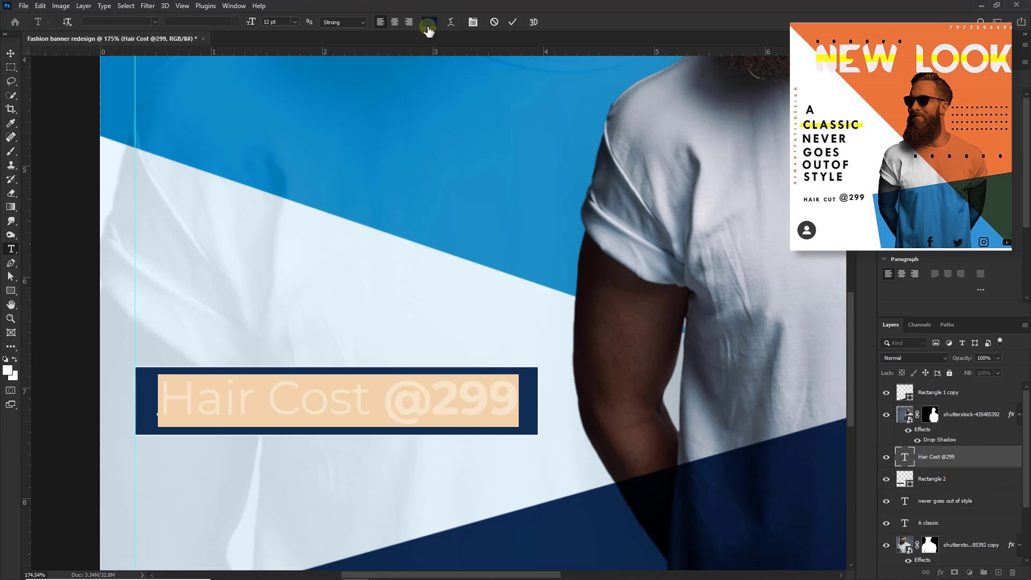
{"action": "left_click", "coordinate": [429, 22]}
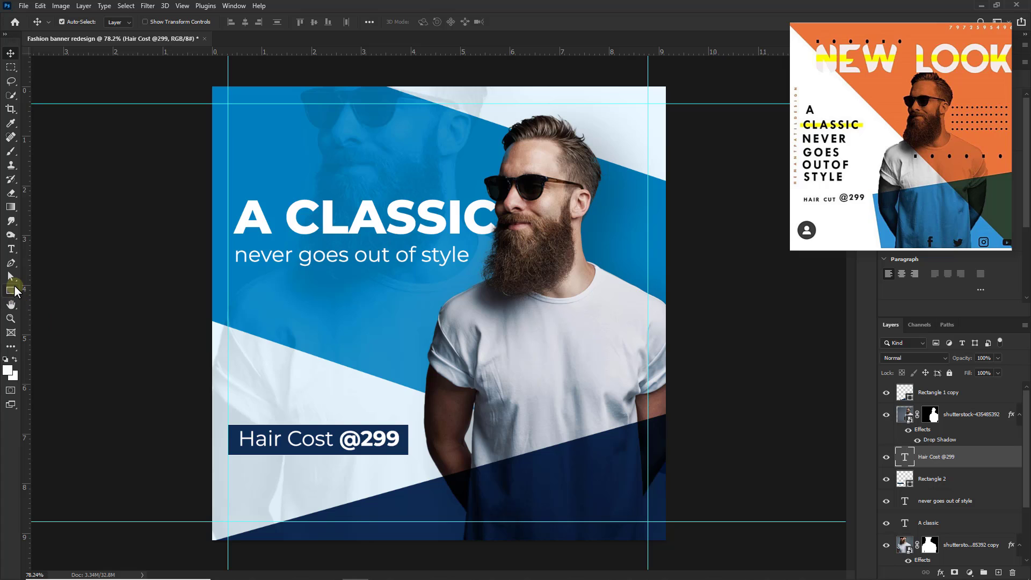
Step: Switch to File Explorer and open the Logo folder under Documents > ArtFina on Local Disk (D:)
{"action": "left_click", "coordinate": [11, 290]}
{"action": "mouse_move", "coordinate": [328, 572]}
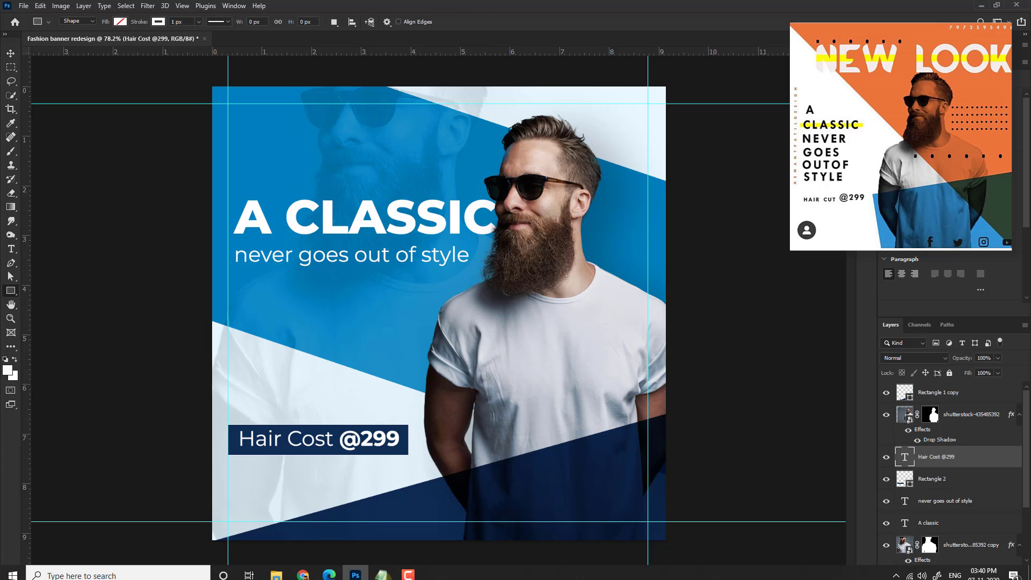
{"action": "mouse_move", "coordinate": [276, 571]}
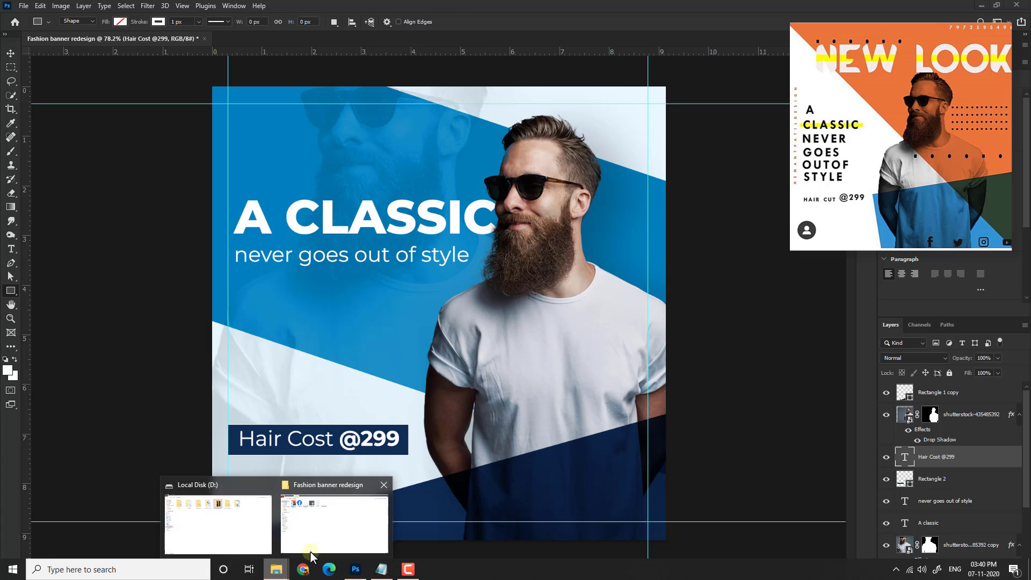
{"action": "left_click", "coordinate": [221, 505]}
{"action": "key", "text": "BackSpace"}
{"action": "left_click", "coordinate": [430, 153]}
{"action": "double_click", "coordinate": [295, 153]}
{"action": "double_click", "coordinate": [232, 97]}
{"action": "double_click", "coordinate": [454, 96]}
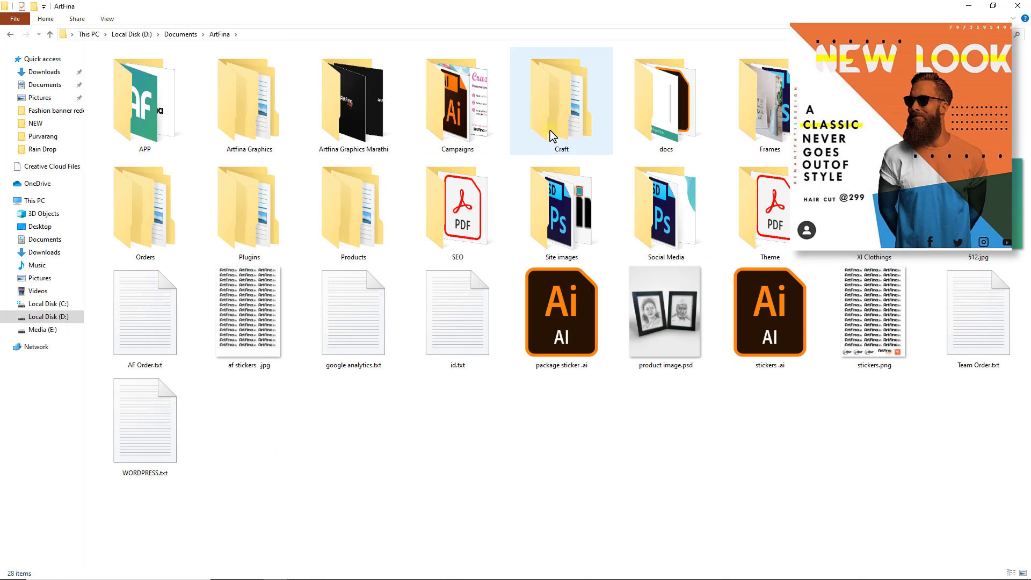
{"action": "double_click", "coordinate": [875, 97]}
Step: Place the Logo_Artfina image in the banner, scaled to 3.72%, in the pale upper-right corner of the canvas
{"action": "left_click_drag", "start_coordinate": [999, 75], "coordinate": [376, 462]}
{"action": "left_click_drag", "start_coordinate": [666, 373], "coordinate": [629, 119]}
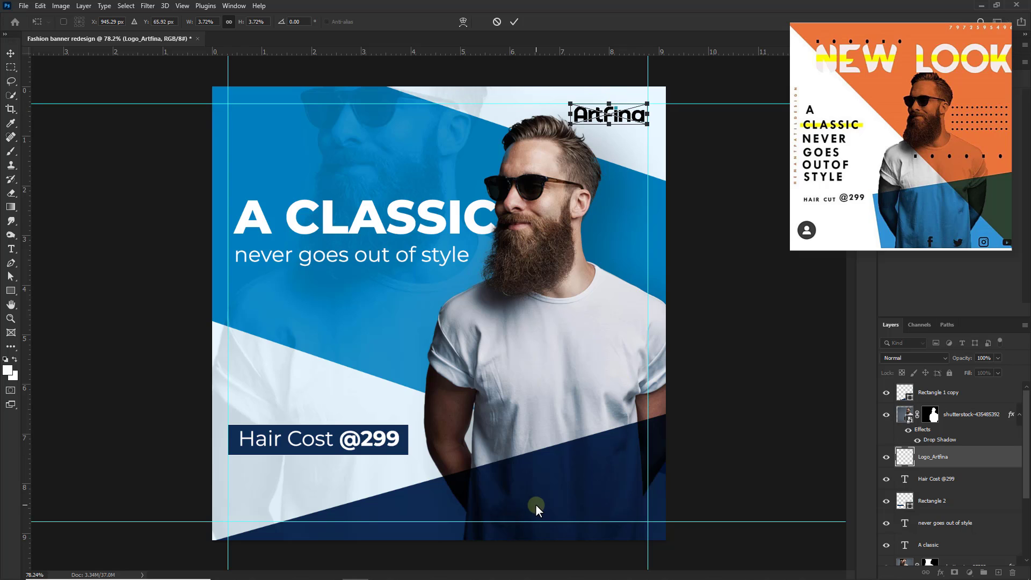
{"action": "key", "text": "Return"}
Step: Lower the cut-out bearded man slightly and scale him to 94.27%, keeping his lower edge on the canvas bottom
{"action": "left_click_drag", "start_coordinate": [572, 309], "coordinate": [573, 327]}
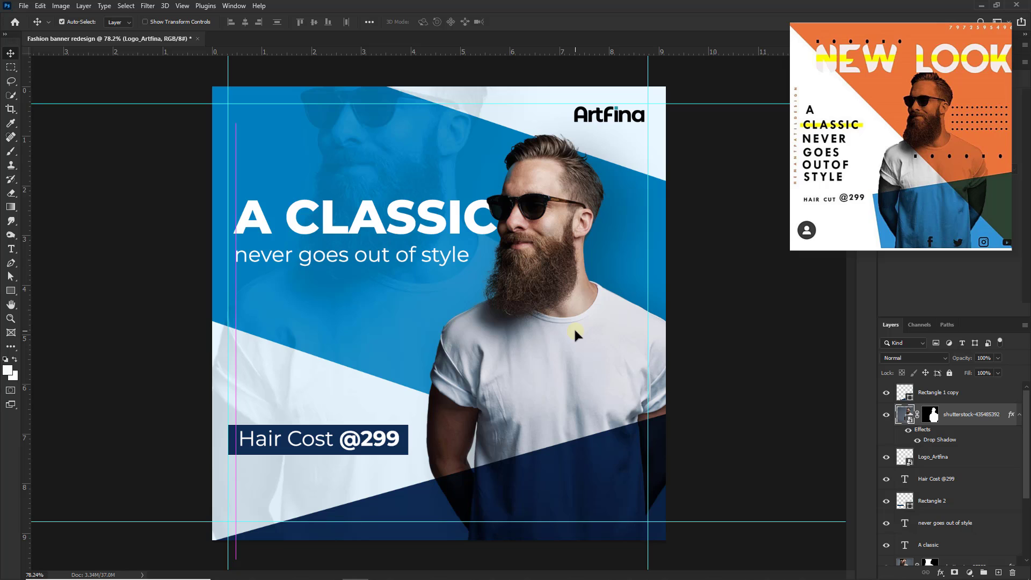
{"action": "key", "text": "ctrl+t"}
{"action": "left_click_drag", "start_coordinate": [730, 123], "coordinate": [701, 149]}
{"action": "left_click_drag", "start_coordinate": [490, 401], "coordinate": [507, 379]}
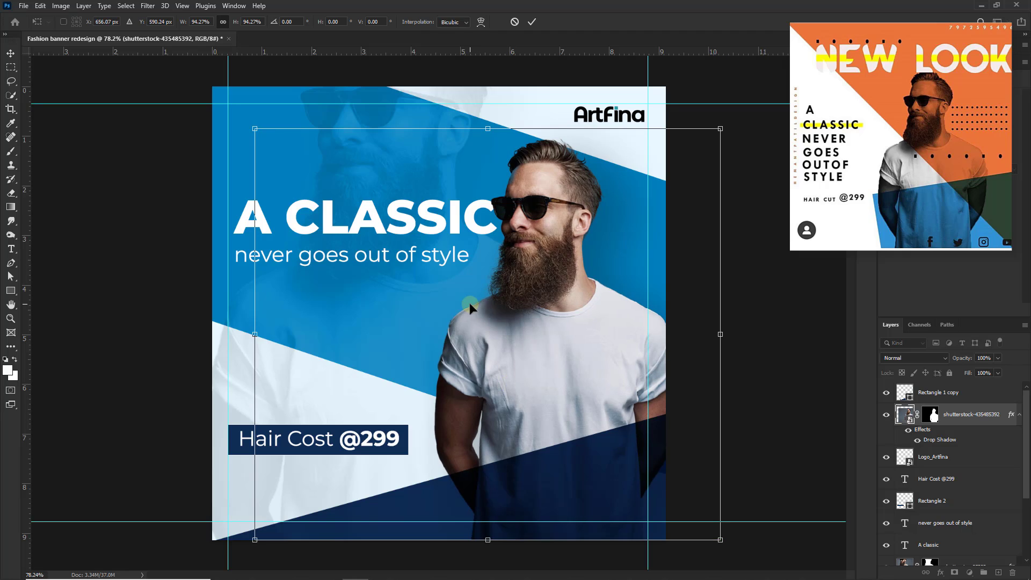
{"action": "key", "text": "Return"}
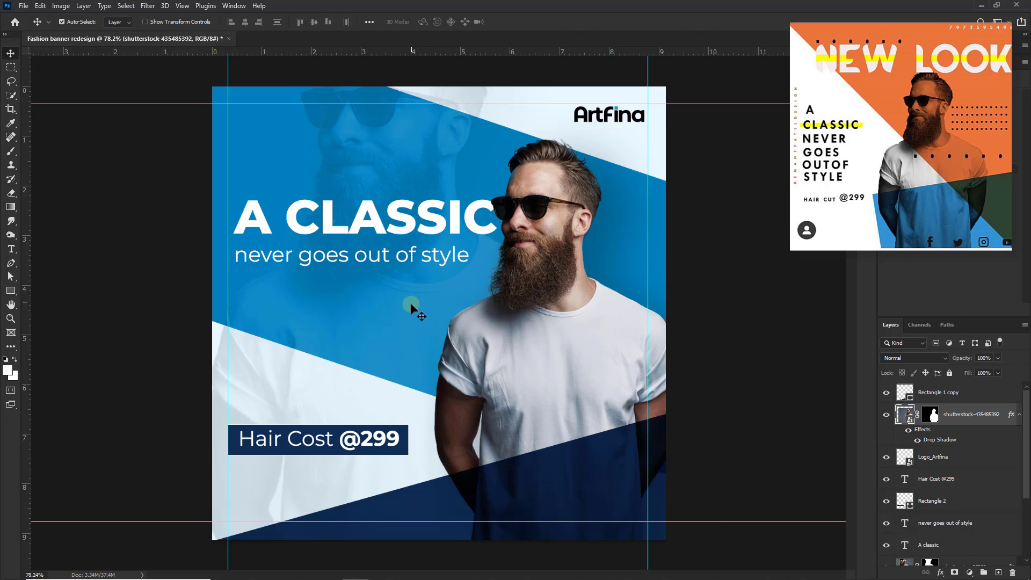
Step: Shift the large blue Rectangle 1 shape slightly down and align the Artfina logo to the upper-right guide corner
{"action": "left_click_drag", "start_coordinate": [383, 328], "coordinate": [327, 160]}
{"action": "left_click_drag", "start_coordinate": [263, 136], "coordinate": [262, 156]}
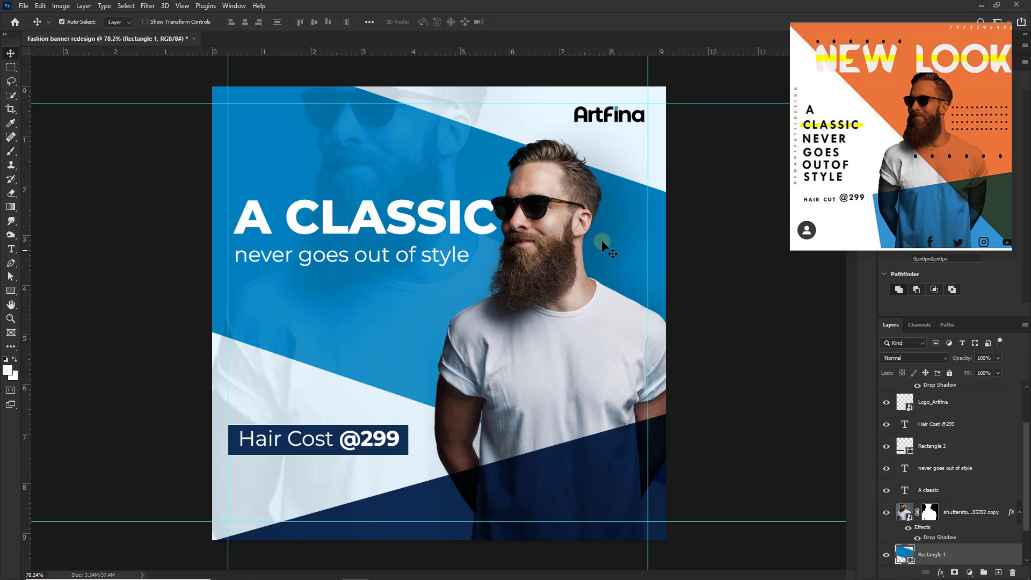
{"action": "mouse_move", "coordinate": [591, 103]}
{"action": "left_mouse_down"}
{"action": "mouse_move", "coordinate": [580, 126]}
{"action": "mouse_move", "coordinate": [590, 138]}
{"action": "mouse_move", "coordinate": [631, 137]}
{"action": "mouse_move", "coordinate": [600, 122]}
{"action": "left_mouse_up"}
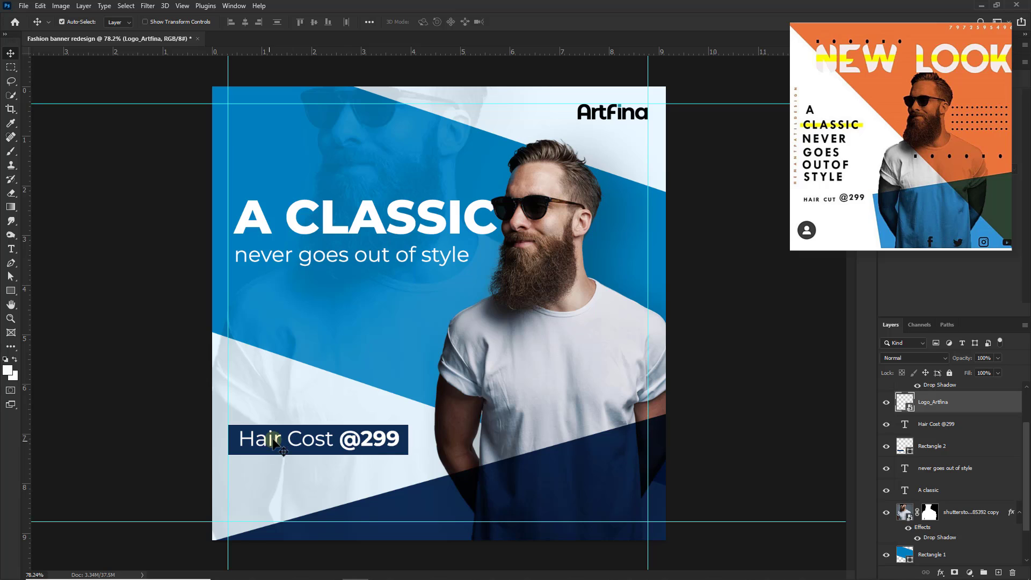
{"action": "left_click_drag", "start_coordinate": [335, 444], "coordinate": [345, 422]}
{"action": "key", "text": "ctrl+z"}
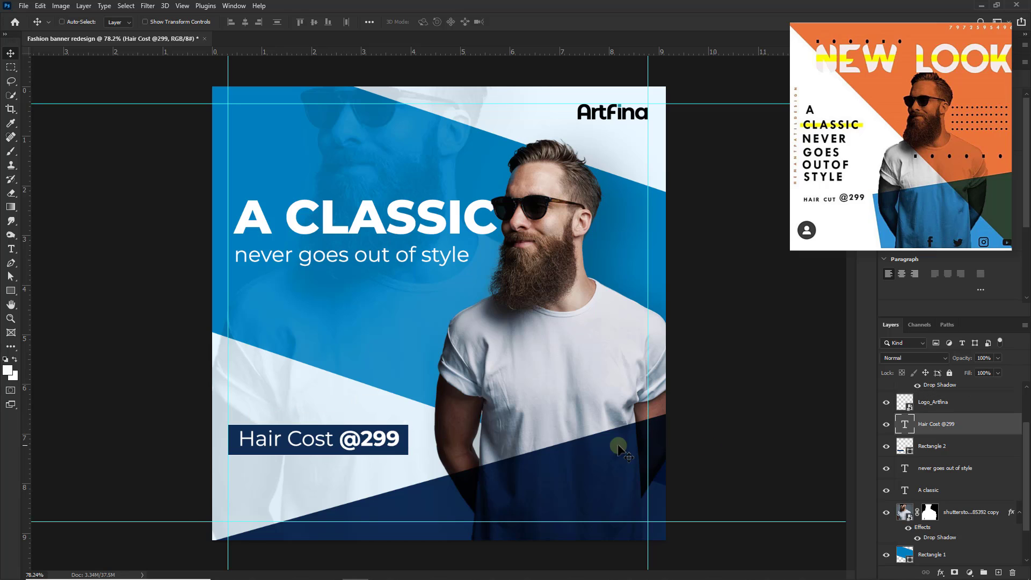
{"action": "left_click", "coordinate": [961, 452], "text": "ctrl"}
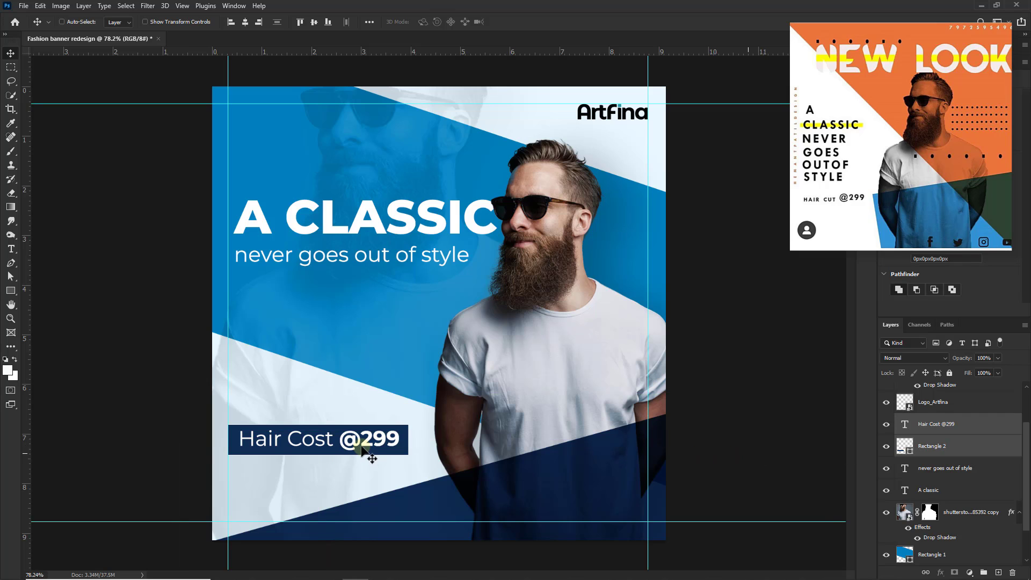
{"action": "left_click_drag", "start_coordinate": [363, 449], "coordinate": [386, 445]}
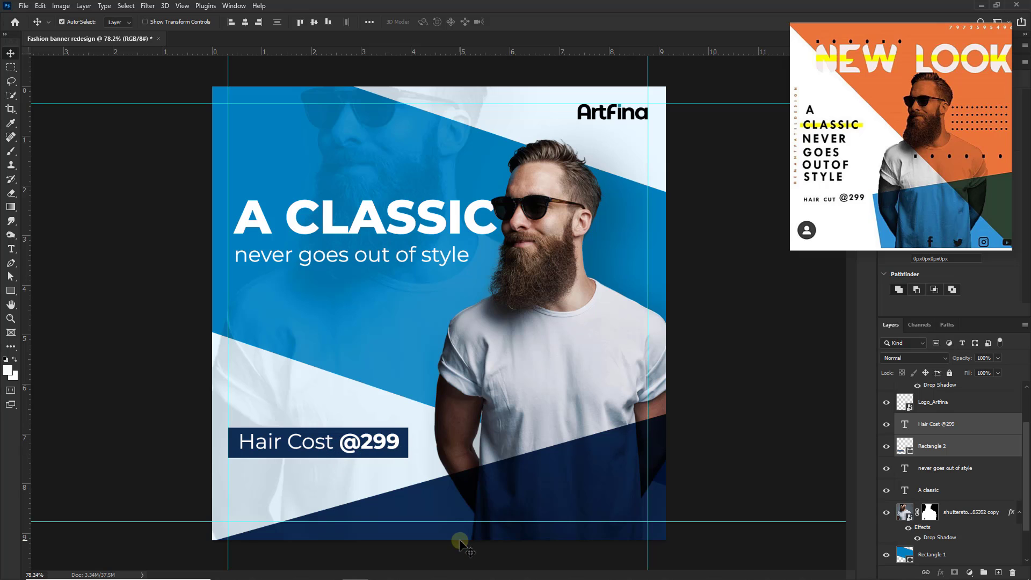
Step: Place Facebook_Logo, Instagram_App_Large_May2016_0 and YouTube_light_color_icon from the Fashion banner redesign folder in File Explorer into the banner at their default sizes
{"action": "mouse_move", "coordinate": [363, 578]}
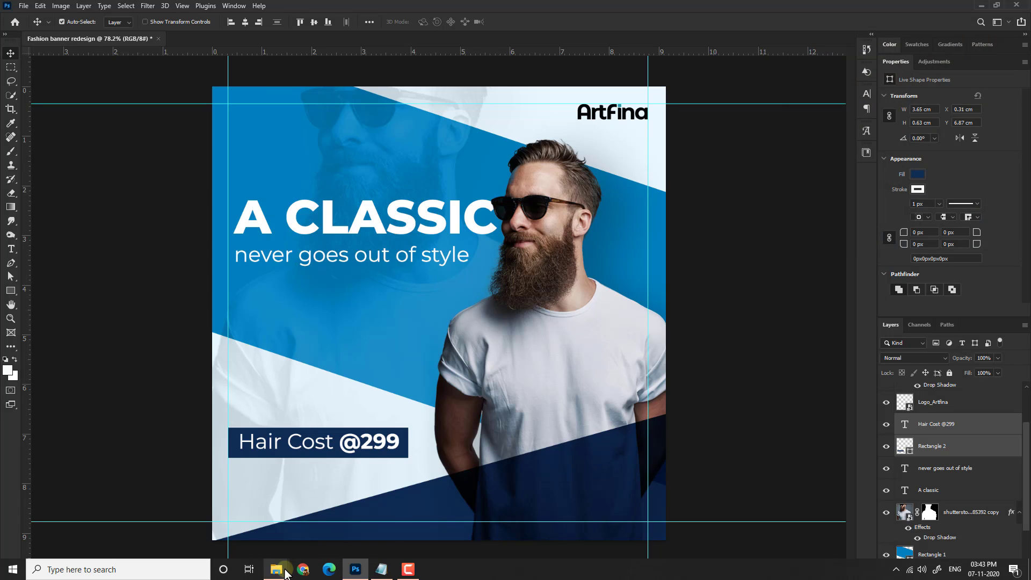
{"action": "mouse_move", "coordinate": [276, 568]}
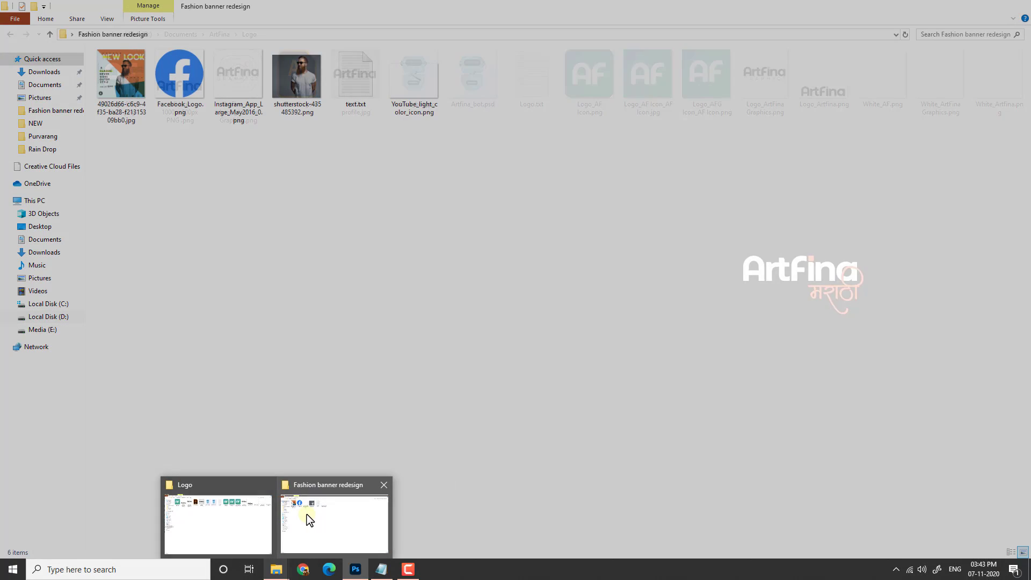
{"action": "left_click", "coordinate": [308, 518]}
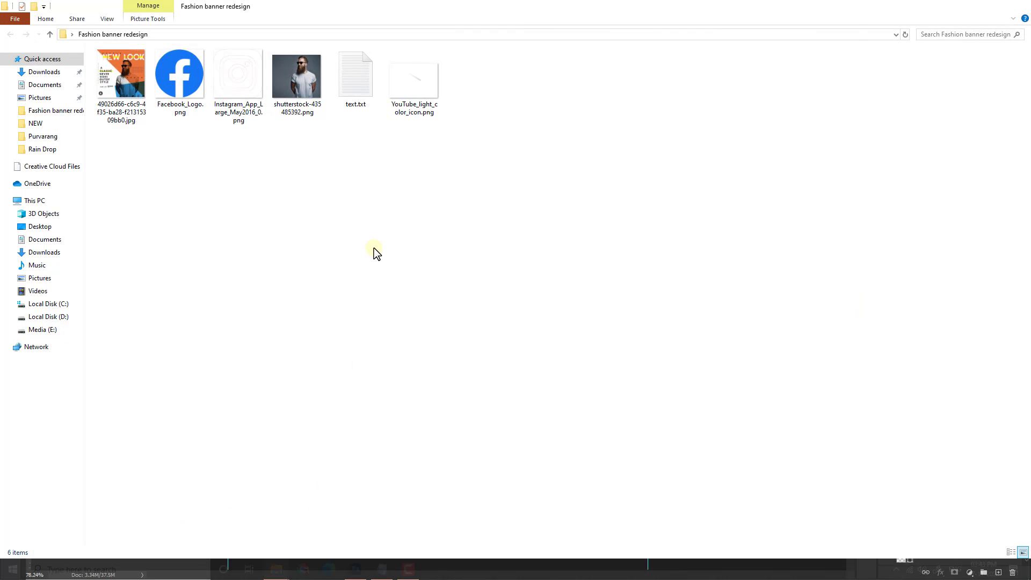
{"action": "left_click", "coordinate": [241, 102]}
{"action": "left_click", "coordinate": [421, 97], "text": "ctrl"}
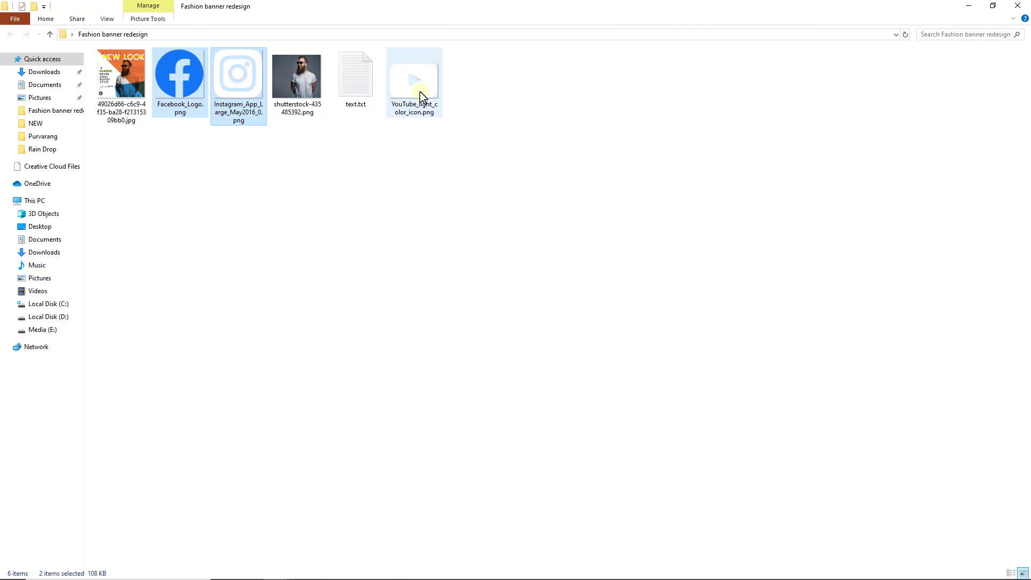
{"action": "left_click_drag", "start_coordinate": [188, 86], "coordinate": [407, 293]}
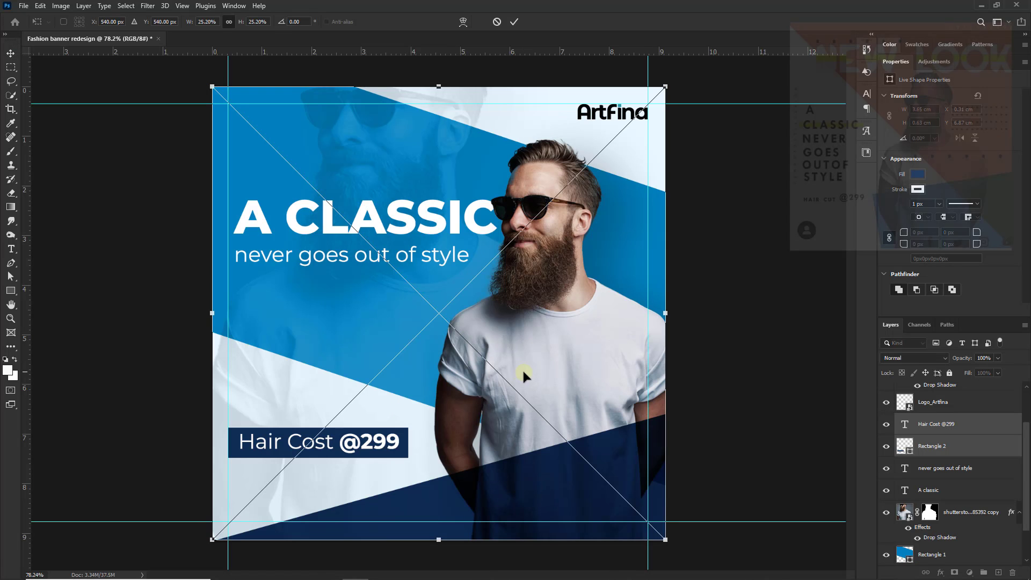
{"action": "key", "text": "Return"}
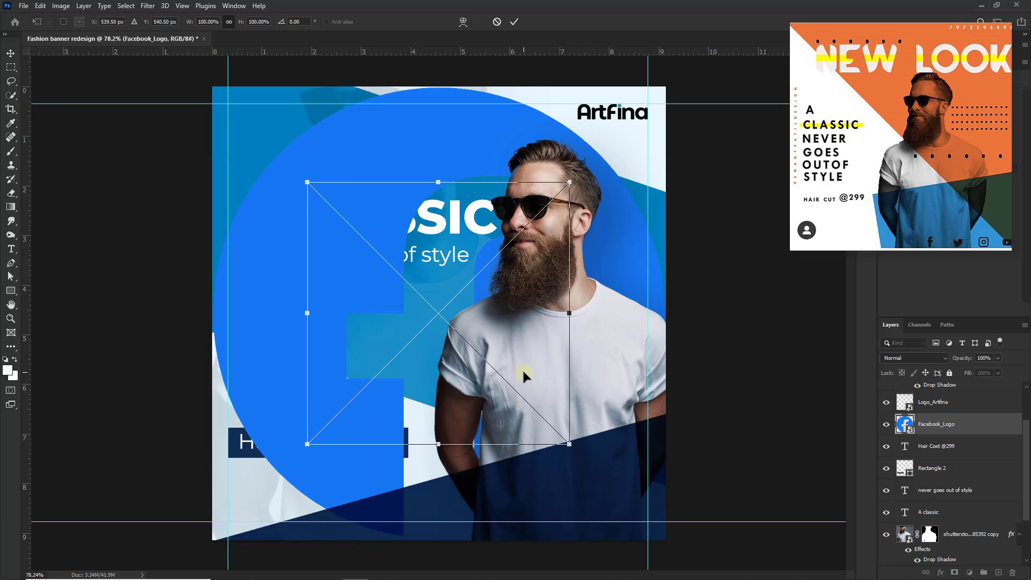
{"action": "key", "text": "Return"}
{"action": "key", "text": "Return"}
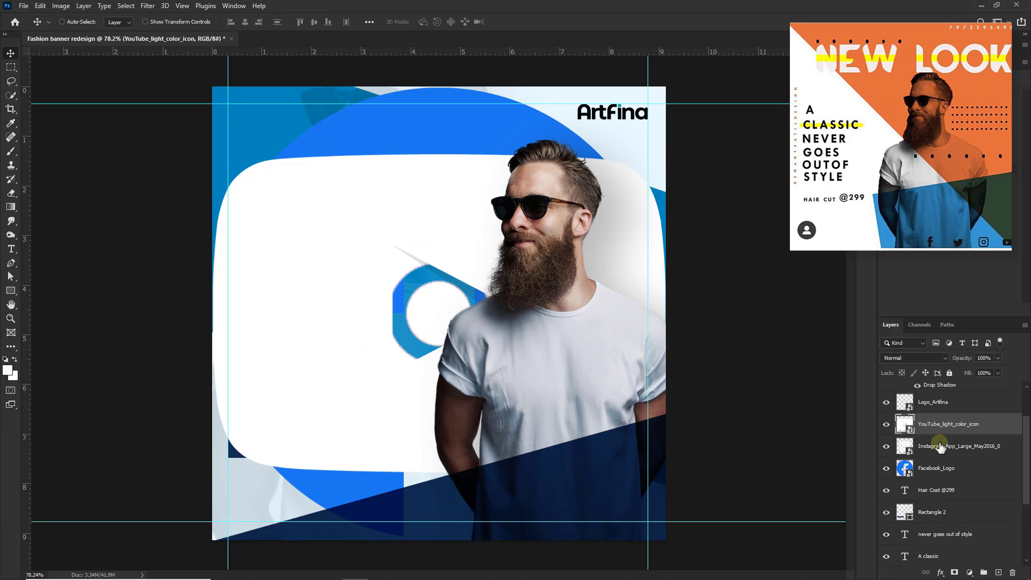
Step: Shrink the three social icons together onto the bottom navy shape over the shirt and bring their layers to the front
{"action": "left_click", "coordinate": [926, 468], "text": "shift"}
{"action": "key", "text": "ctrl+t"}
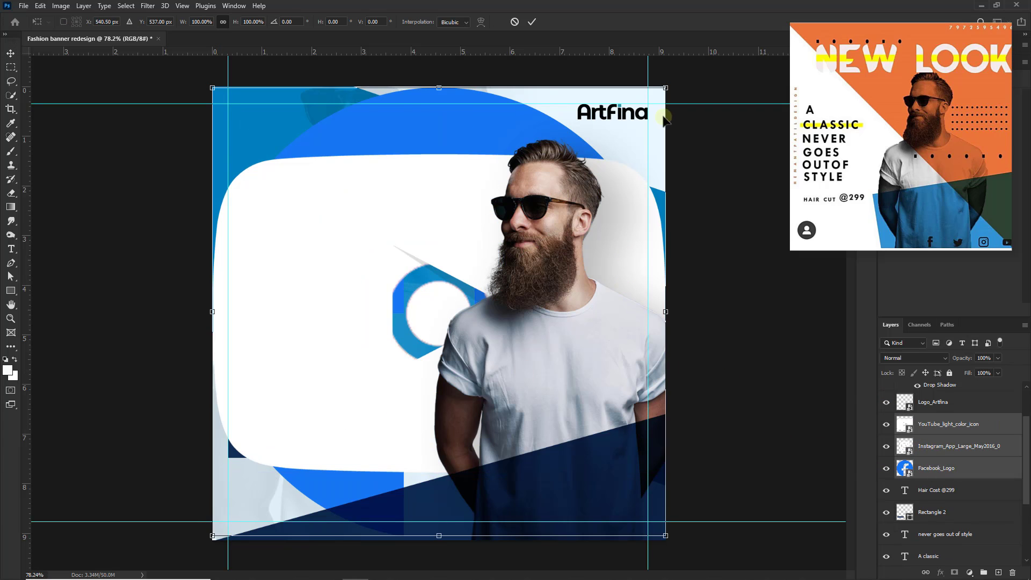
{"action": "left_click_drag", "start_coordinate": [669, 84], "coordinate": [359, 497]}
{"action": "key", "text": "Return"}
{"action": "left_click_drag", "start_coordinate": [290, 508], "coordinate": [461, 500]}
{"action": "key", "text": "ctrl+shift+bracketright"}
{"action": "key", "text": "ctrl+t"}
{"action": "left_click_drag", "start_coordinate": [477, 447], "coordinate": [500, 486]}
{"action": "key", "text": "Return"}
Step: Spread the stacked icons into a level row of Facebook, YouTube and Instagram with gaps of about 0.12 cm
{"action": "scroll", "coordinate": [516, 505], "scroll_direction": "up", "scroll_amount": 6}
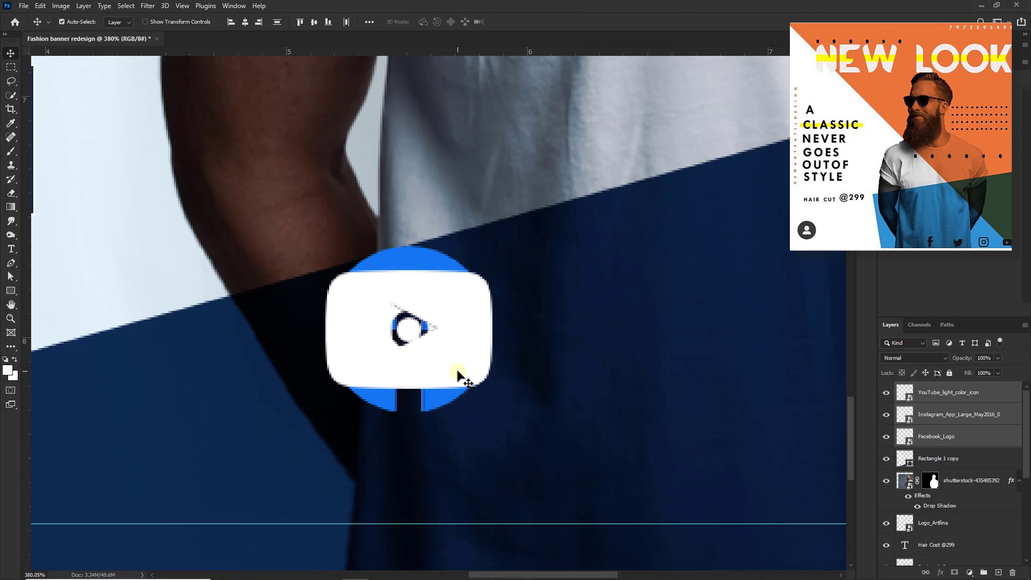
{"action": "left_click_drag", "start_coordinate": [428, 368], "coordinate": [621, 370]}
{"action": "left_click_drag", "start_coordinate": [423, 355], "coordinate": [780, 355]}
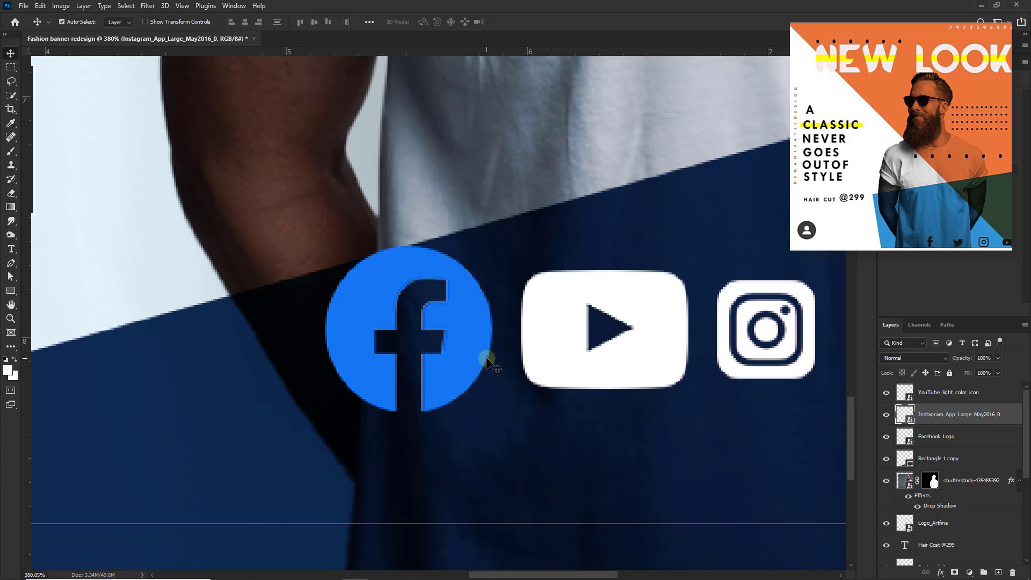
Step: Enlarge the Instagram icon with Free Transform to match the YouTube icon's height and shift it slightly right
{"action": "scroll", "coordinate": [490, 386], "scroll_direction": "down", "scroll_amount": 5}
{"action": "scroll", "coordinate": [705, 354], "scroll_direction": "up", "scroll_amount": 5}
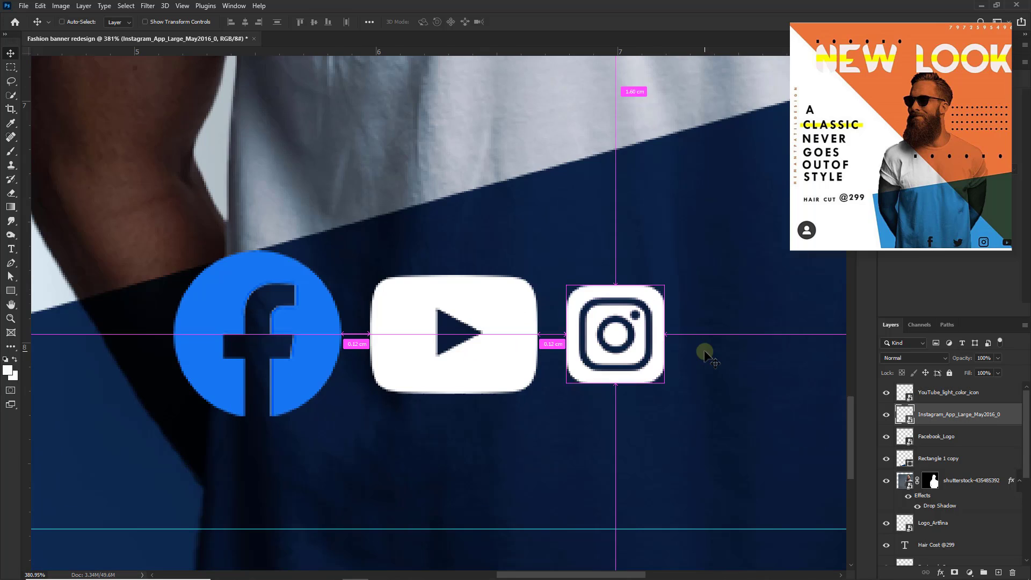
{"action": "key", "text": "ctrl+t"}
{"action": "left_click_drag", "start_coordinate": [565, 283], "coordinate": [557, 276]}
{"action": "left_click_drag", "start_coordinate": [557, 383], "coordinate": [548, 392]}
{"action": "left_click_drag", "start_coordinate": [628, 365], "coordinate": [657, 362]}
Step: Scale the Facebook icon to 1.35% and position it left of the YouTube icon, level with the row
{"action": "left_click_drag", "start_coordinate": [299, 372], "coordinate": [482, 396]}
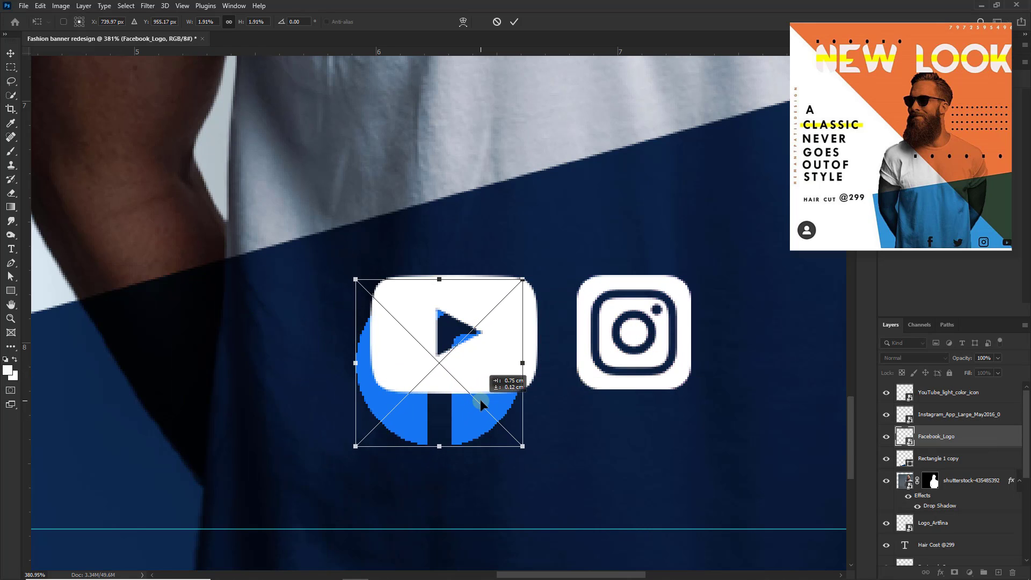
{"action": "left_click_drag", "start_coordinate": [358, 441], "coordinate": [407, 393]}
{"action": "left_click_drag", "start_coordinate": [488, 347], "coordinate": [294, 346]}
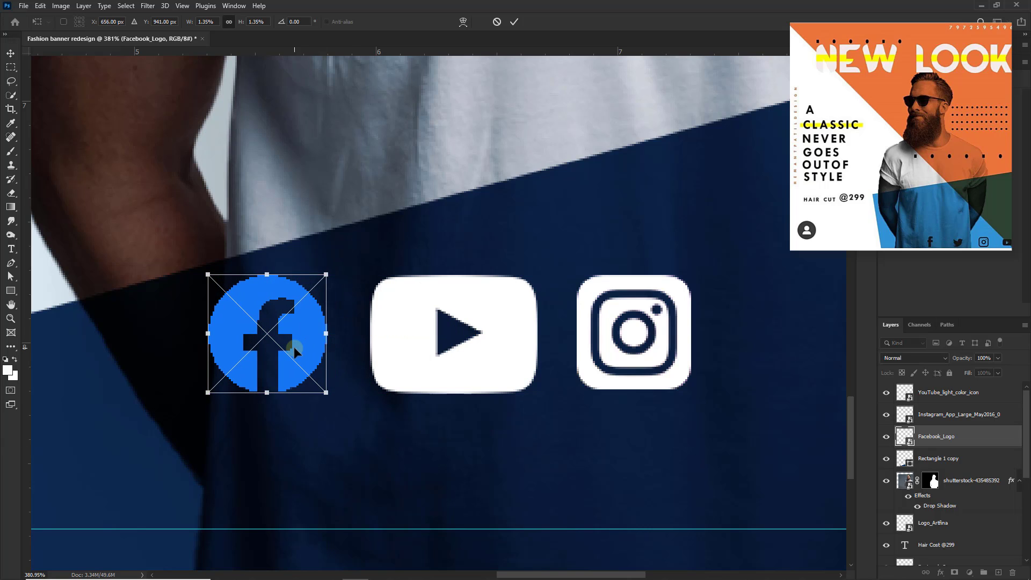
{"action": "key", "text": "Return"}
{"action": "left_click", "coordinate": [371, 379]}
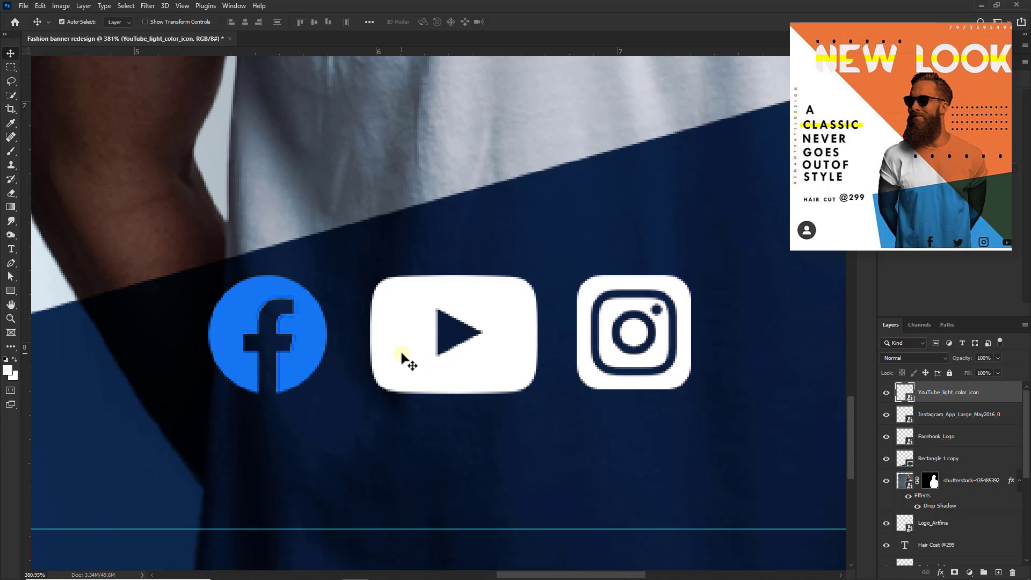
Step: Swap the Instagram and YouTube icons so the evenly spaced row reads Facebook, Instagram, YouTube
{"action": "left_click_drag", "start_coordinate": [396, 358], "coordinate": [565, 354]}
{"action": "left_click", "coordinate": [652, 357], "text": "shift"}
{"action": "left_click", "coordinate": [315, 357]}
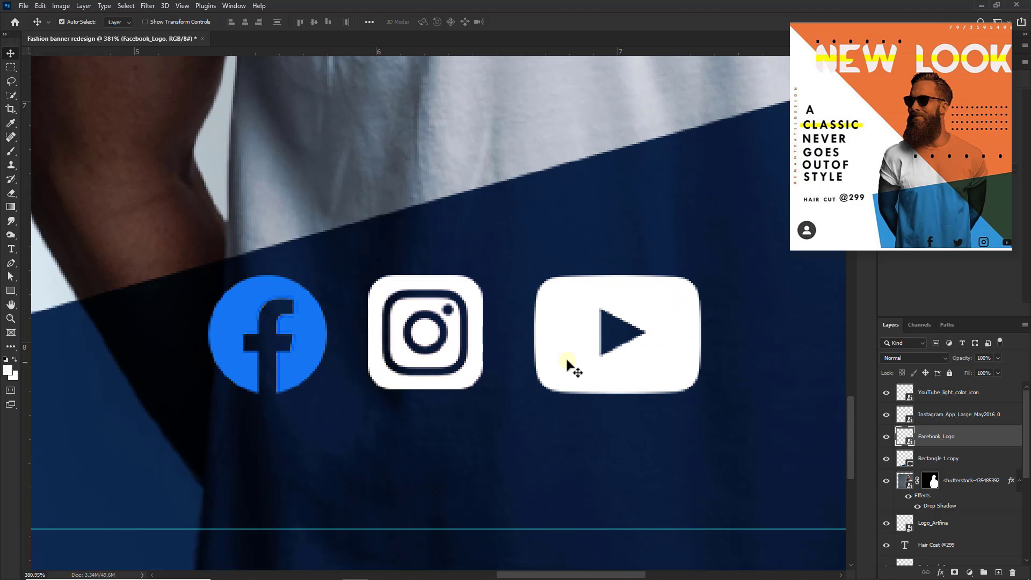
{"action": "scroll", "coordinate": [485, 368], "scroll_direction": "down", "scroll_amount": 7}
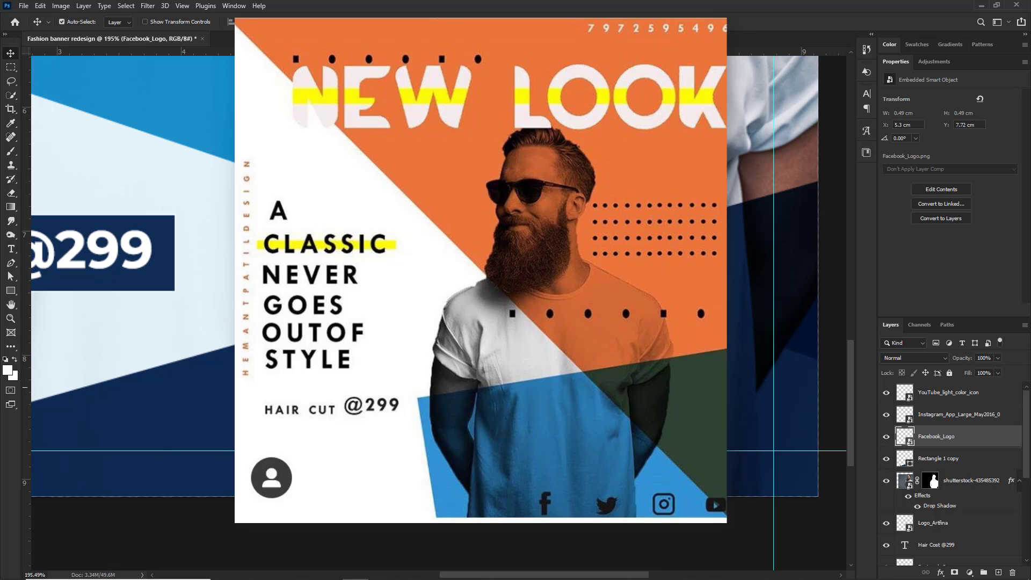
{"action": "left_click", "coordinate": [429, 507]}
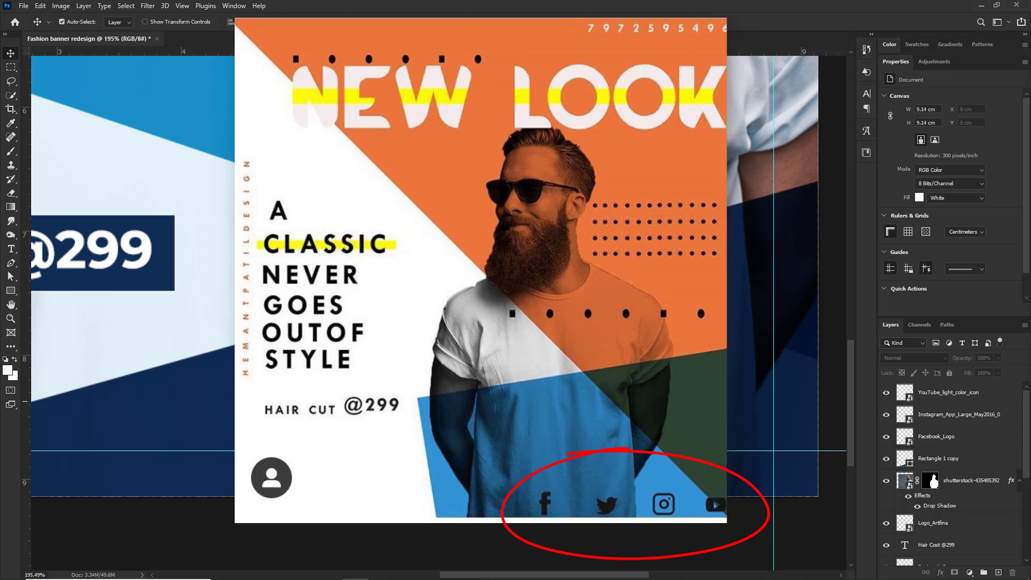
{"action": "scroll", "coordinate": [394, 382], "scroll_direction": "up", "scroll_amount": 3}
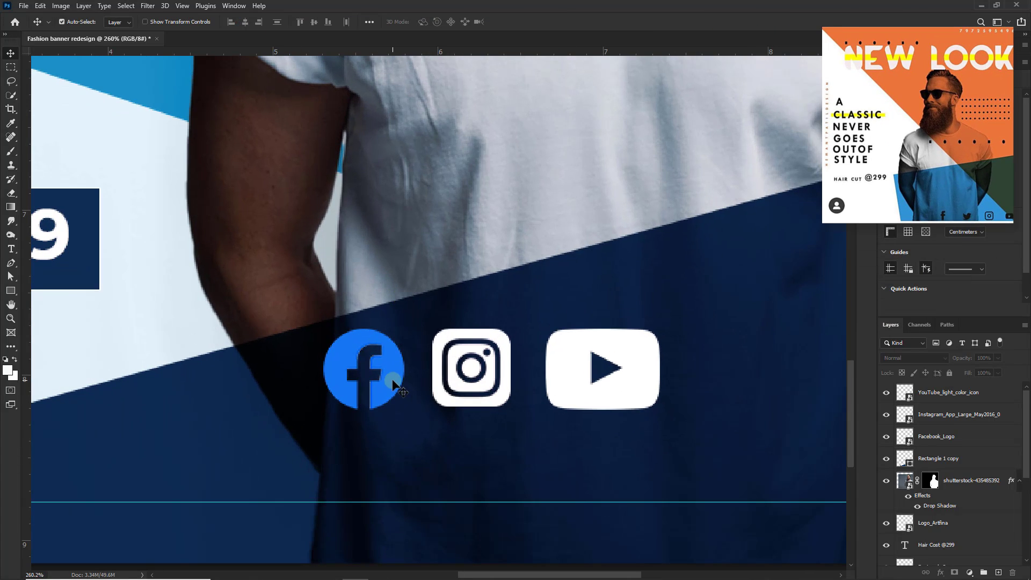
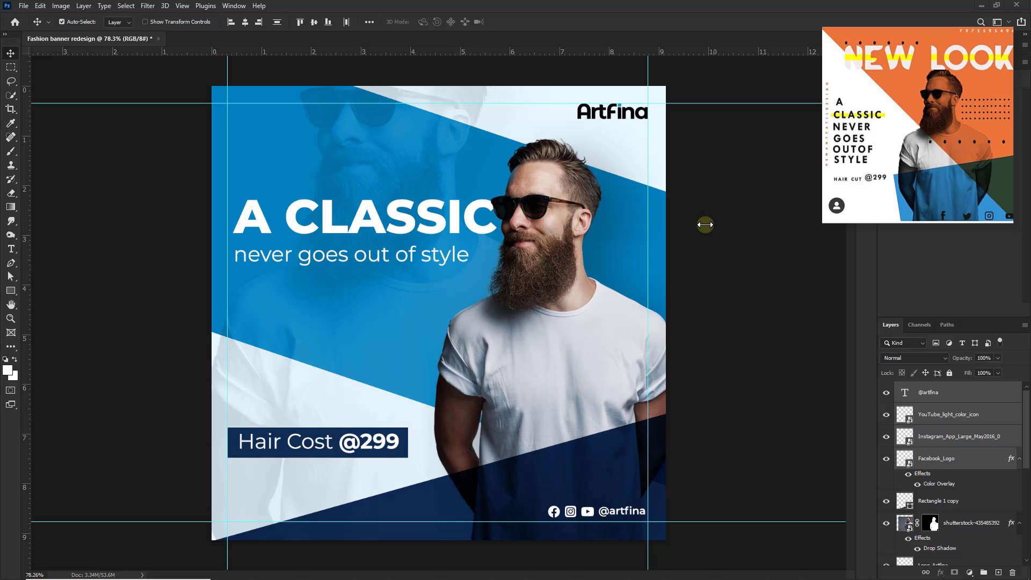
Step: Draw a 14 px square above the Hair Cost box with a blue fill and no stroke
{"action": "left_click", "coordinate": [706, 224]}
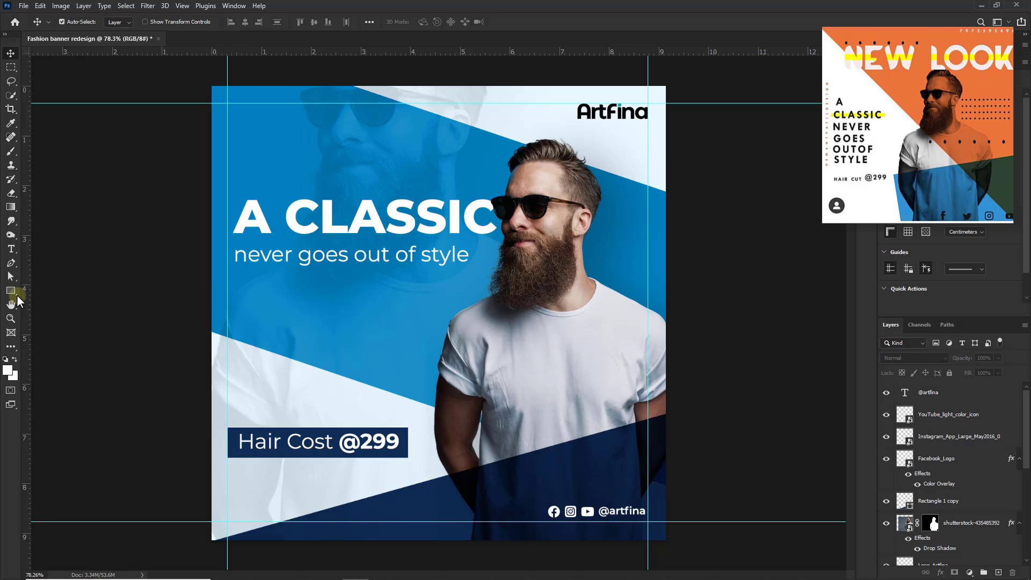
{"action": "left_click", "coordinate": [11, 291]}
{"action": "scroll", "coordinate": [247, 384], "scroll_direction": "up", "scroll_amount": 5}
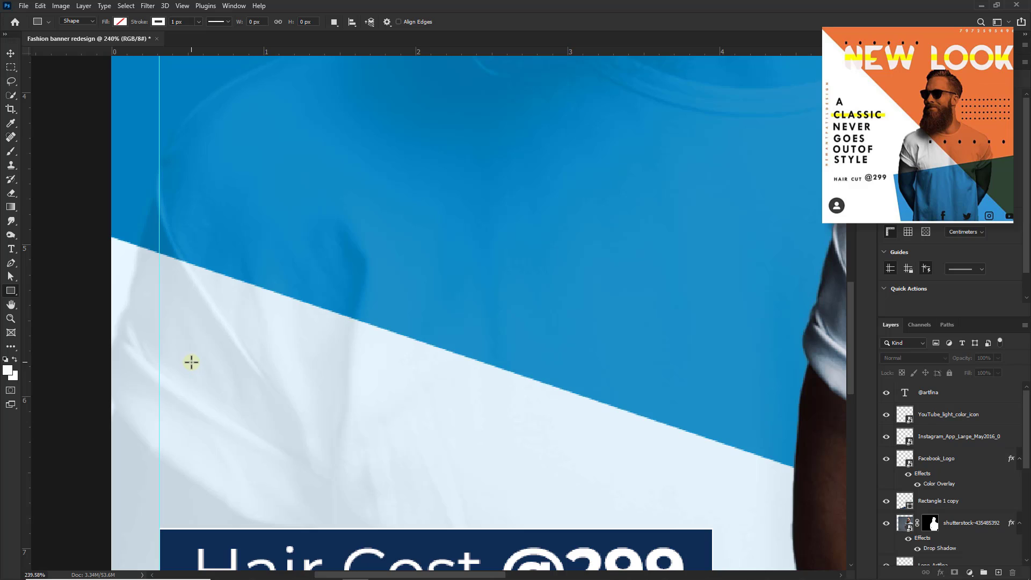
{"action": "left_click_drag", "start_coordinate": [192, 362], "coordinate": [208, 405]}
{"action": "left_click", "coordinate": [120, 22]}
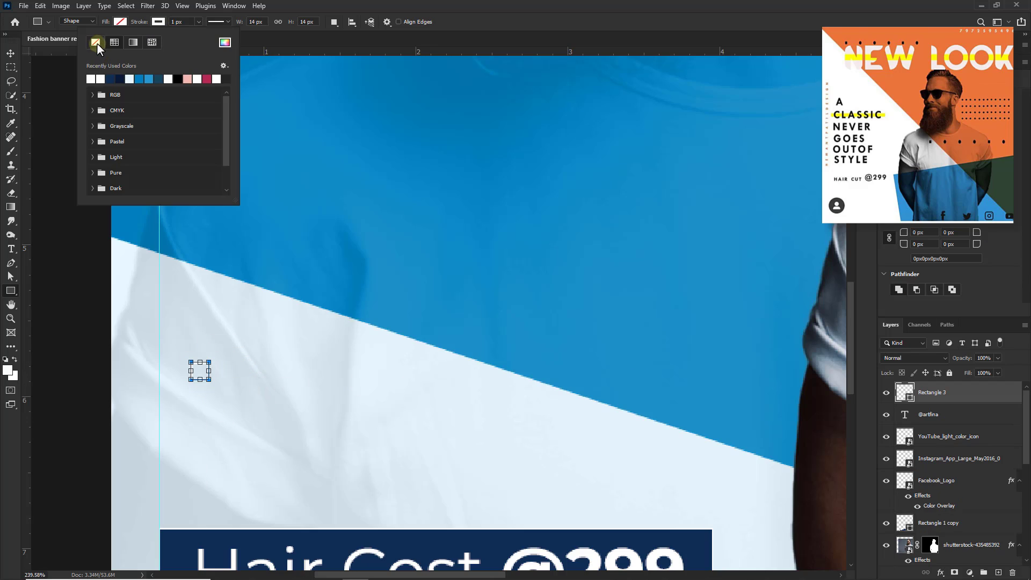
{"action": "left_click", "coordinate": [96, 42]}
{"action": "left_click", "coordinate": [110, 79]}
{"action": "left_click", "coordinate": [11, 53]}
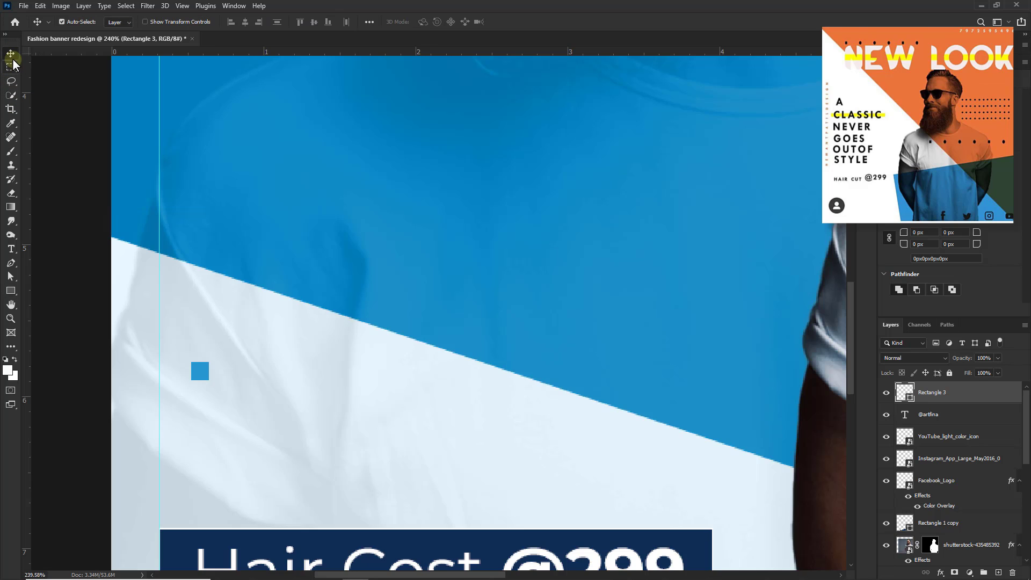
Step: Duplicate the small blue square to the right three times, forming a level, evenly spaced row of four
{"action": "left_click", "coordinate": [292, 391]}
{"action": "scroll", "coordinate": [205, 333], "scroll_direction": "up", "scroll_amount": 3}
{"action": "scroll", "coordinate": [214, 248], "scroll_direction": "down", "scroll_amount": 2}
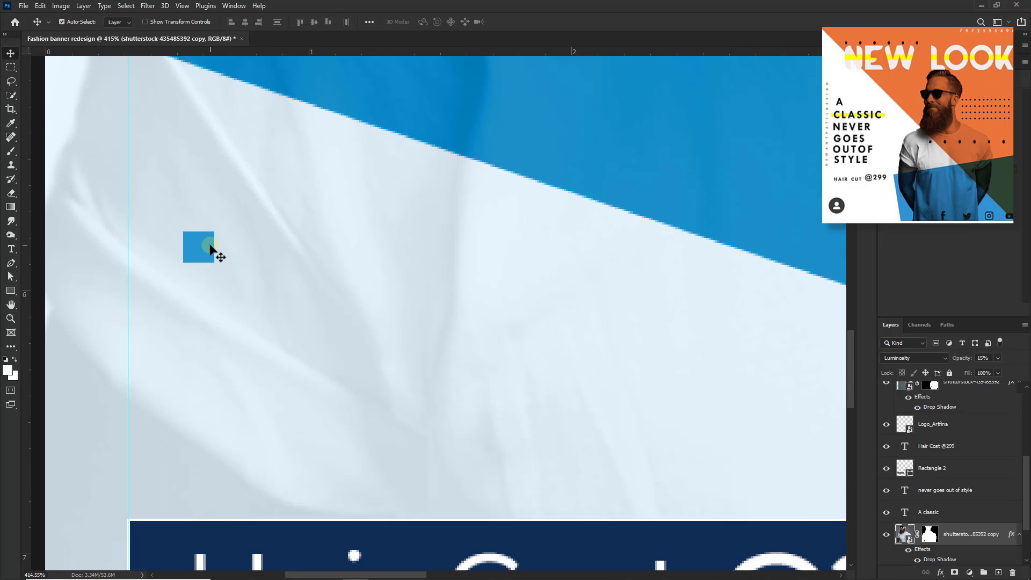
{"action": "left_click", "coordinate": [198, 247]}
{"action": "left_click_drag", "start_coordinate": [192, 250], "coordinate": [256, 246]}
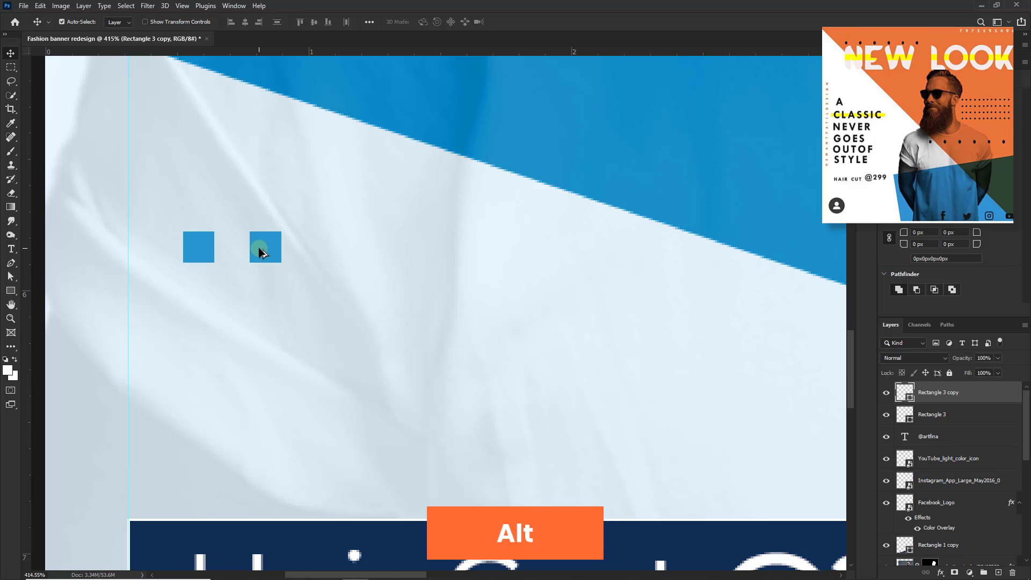
{"action": "left_click_drag", "start_coordinate": [260, 251], "coordinate": [333, 252]}
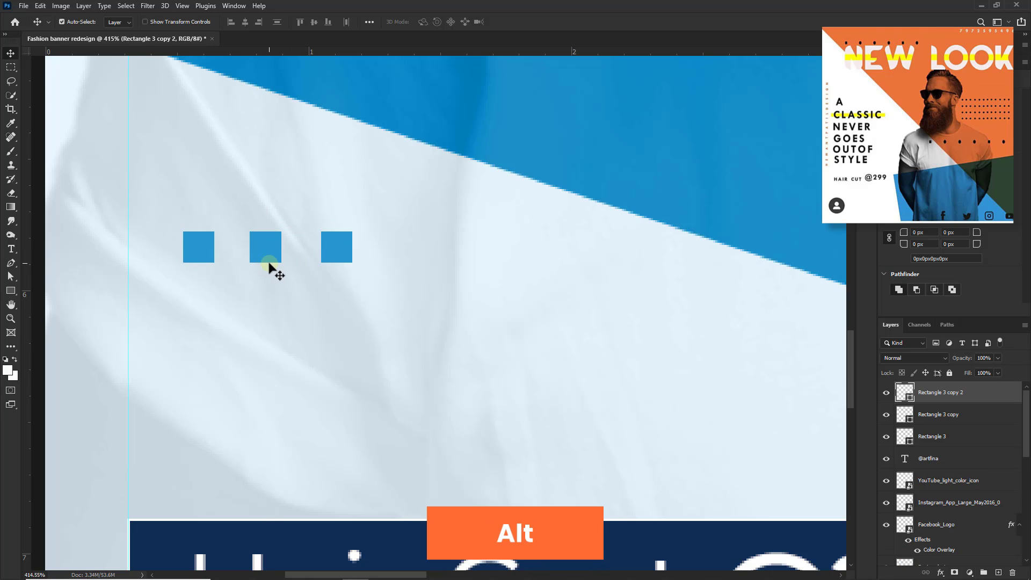
{"action": "key", "text": "ctrl+z"}
{"action": "left_click_drag", "start_coordinate": [270, 251], "coordinate": [398, 253]}
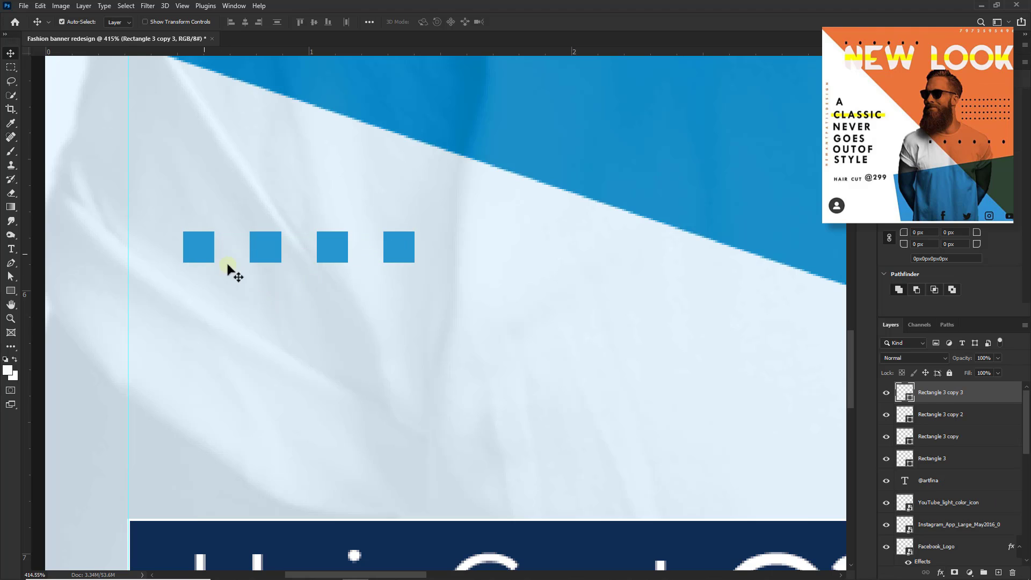
{"action": "left_click", "coordinate": [329, 293]}
Step: Select all four blue squares and duplicate them straight down to form a second row
{"action": "left_click", "coordinate": [207, 251]}
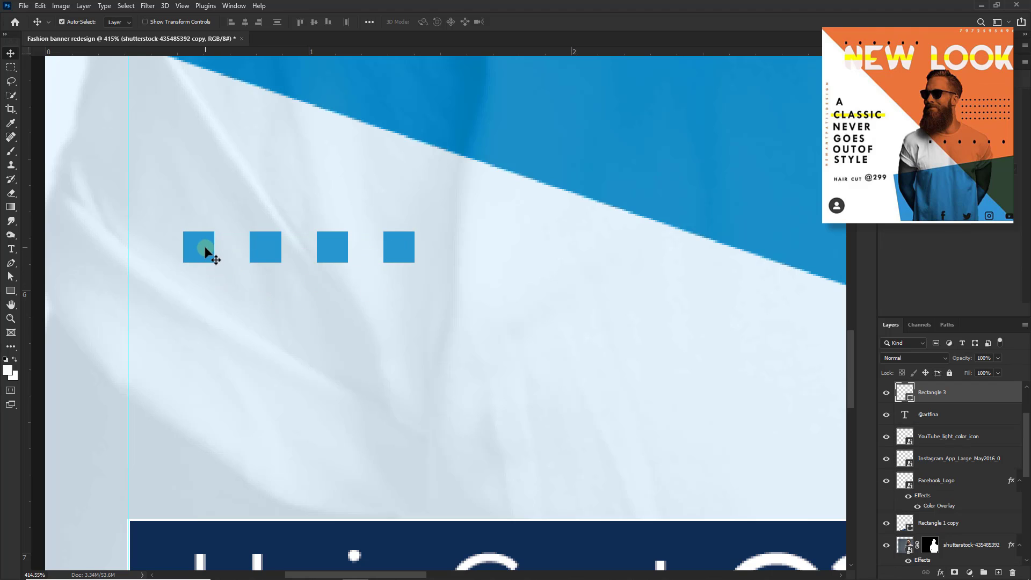
{"action": "left_click", "coordinate": [265, 252], "text": "shift"}
{"action": "left_click", "coordinate": [343, 259], "text": "shift"}
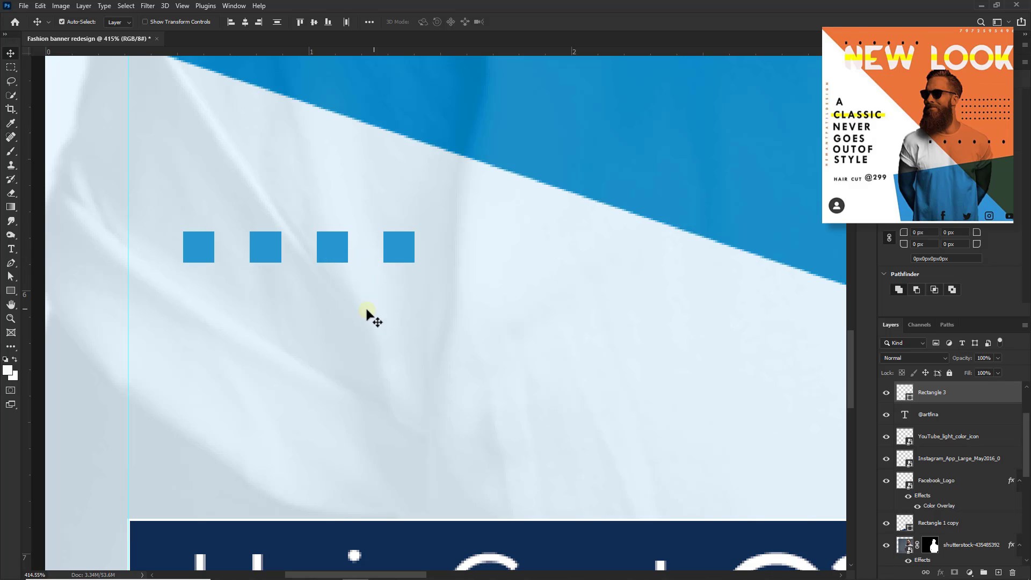
{"action": "left_click", "coordinate": [387, 262], "text": "shift"}
{"action": "left_click_drag", "start_coordinate": [338, 241], "coordinate": [339, 302], "text": "alt"}
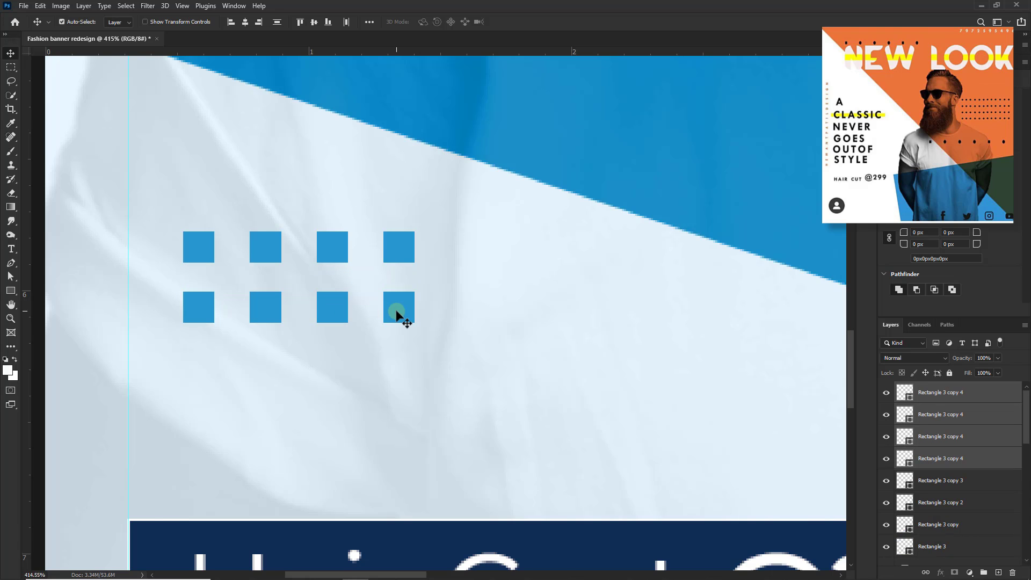
{"action": "key", "text": "ctrl+0"}
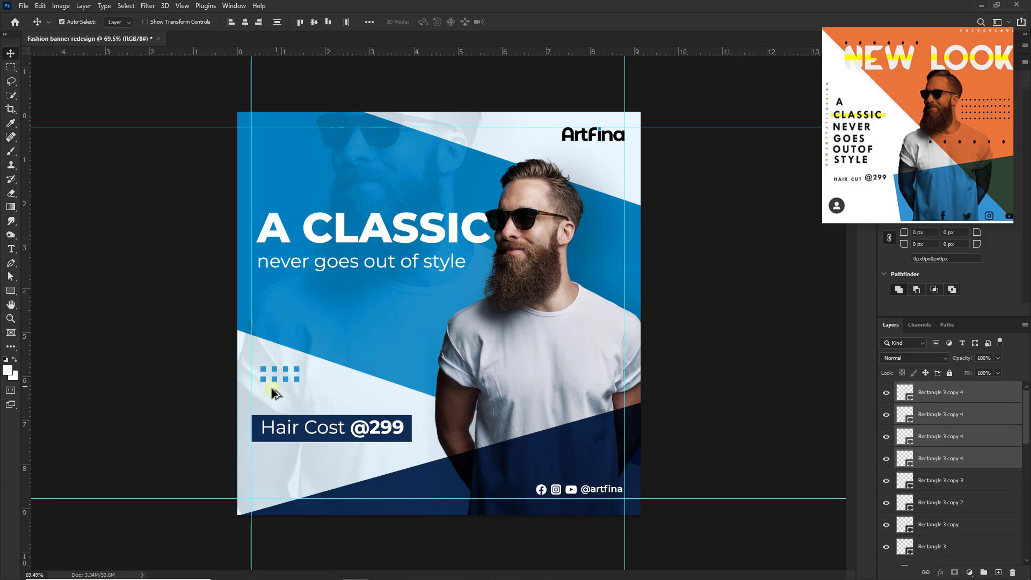
Step: Select all eight square layers and scale them down together to about 0.5 cm wide with Free Transform
{"action": "scroll", "coordinate": [272, 389], "scroll_direction": "up", "scroll_amount": 9}
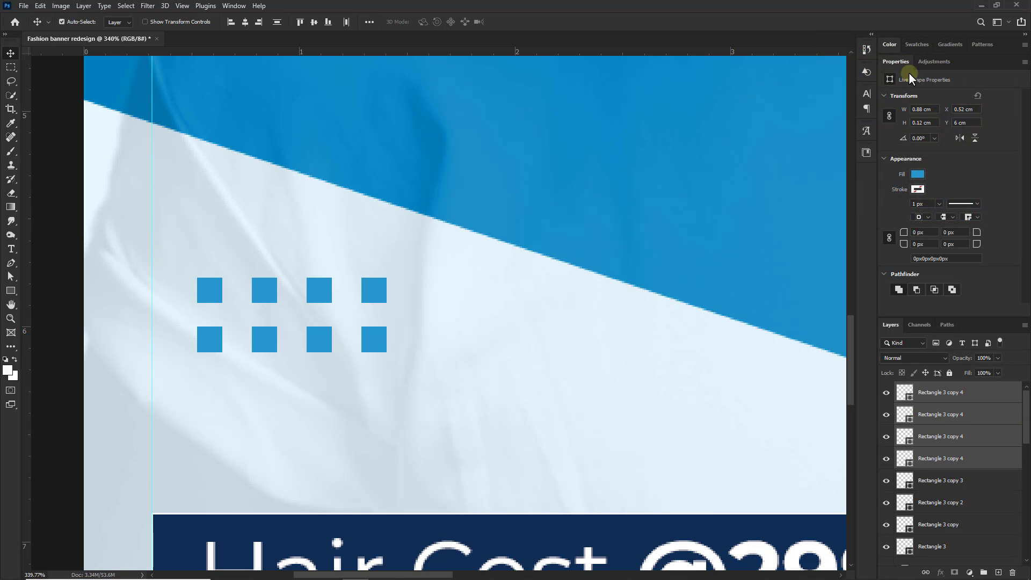
{"action": "double_click", "coordinate": [908, 61]}
{"action": "left_click", "coordinate": [943, 305]}
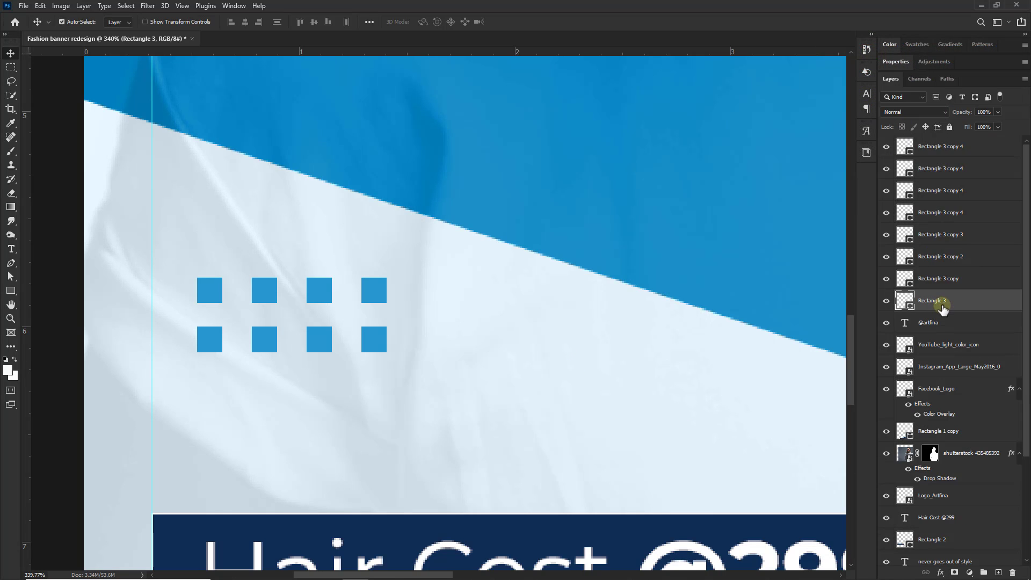
{"action": "left_click", "coordinate": [959, 151], "text": "shift"}
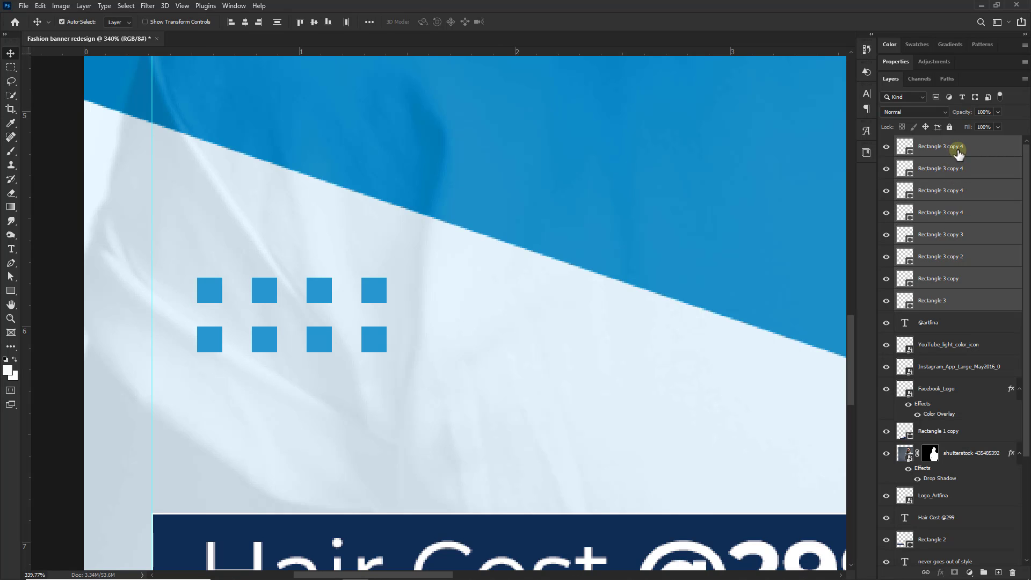
{"action": "key", "text": "ctrl+t"}
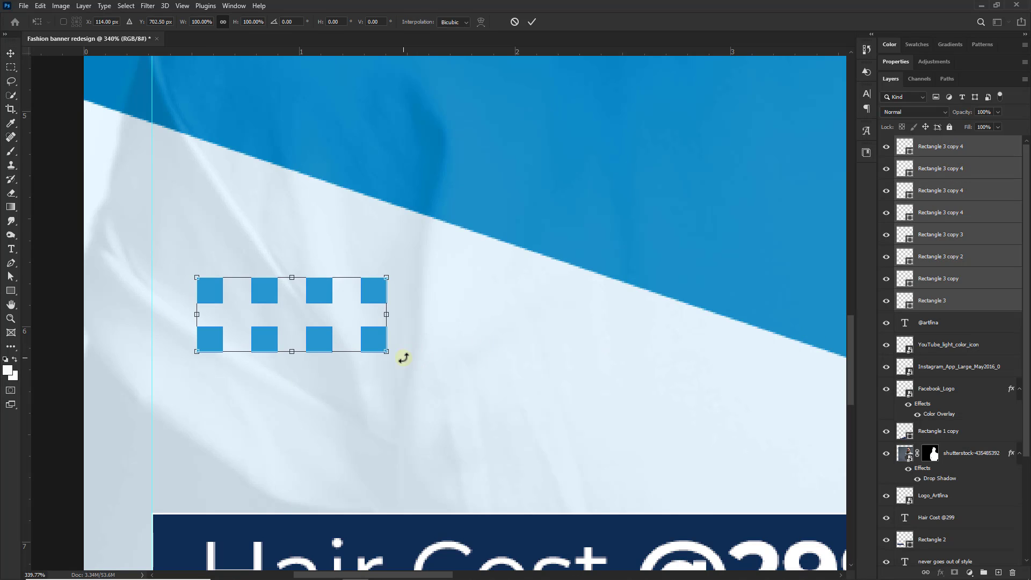
{"action": "left_click_drag", "start_coordinate": [384, 355], "coordinate": [291, 350]}
{"action": "key", "text": "Return"}
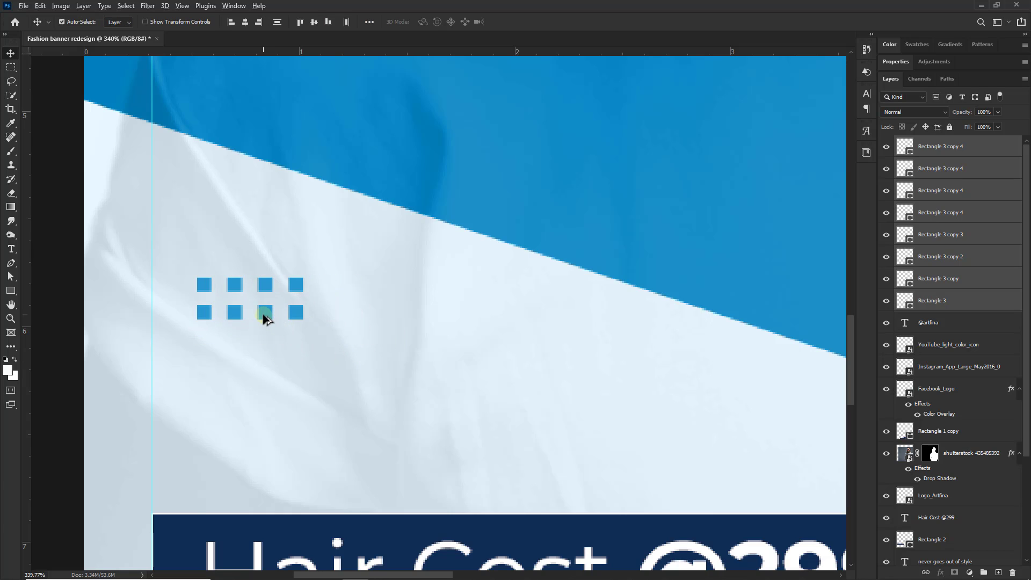
Step: Duplicate the eight-square block to the right with matching gaps, forming two rows of eight
{"action": "left_click_drag", "start_coordinate": [264, 317], "coordinate": [380, 321]}
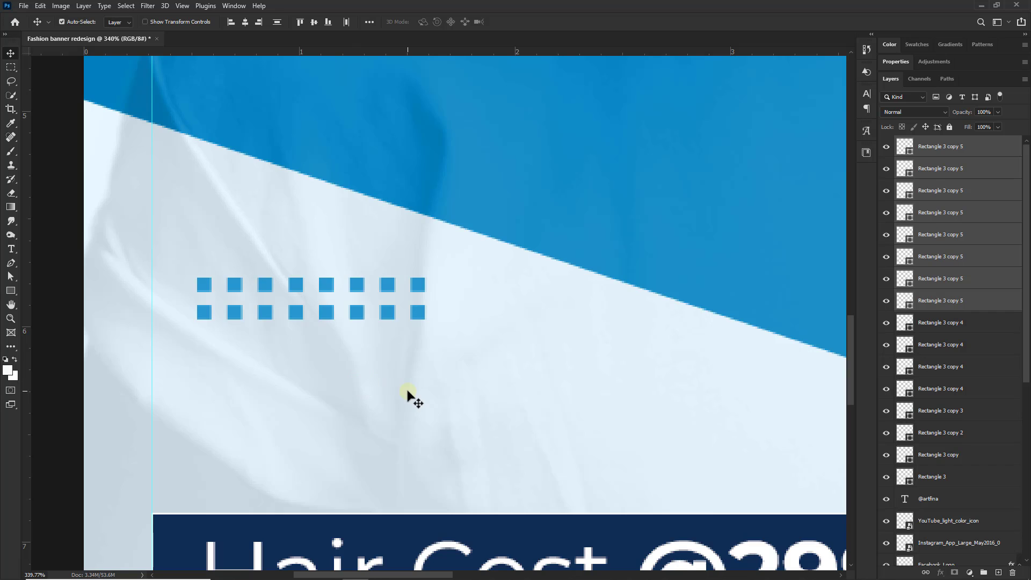
{"action": "scroll", "coordinate": [408, 394], "scroll_direction": "down", "scroll_amount": 3}
{"action": "scroll", "coordinate": [408, 394], "scroll_direction": "down", "scroll_amount": 3}
{"action": "scroll", "coordinate": [322, 387], "scroll_direction": "up", "scroll_amount": 3}
{"action": "scroll", "coordinate": [449, 311], "scroll_direction": "up", "scroll_amount": 3}
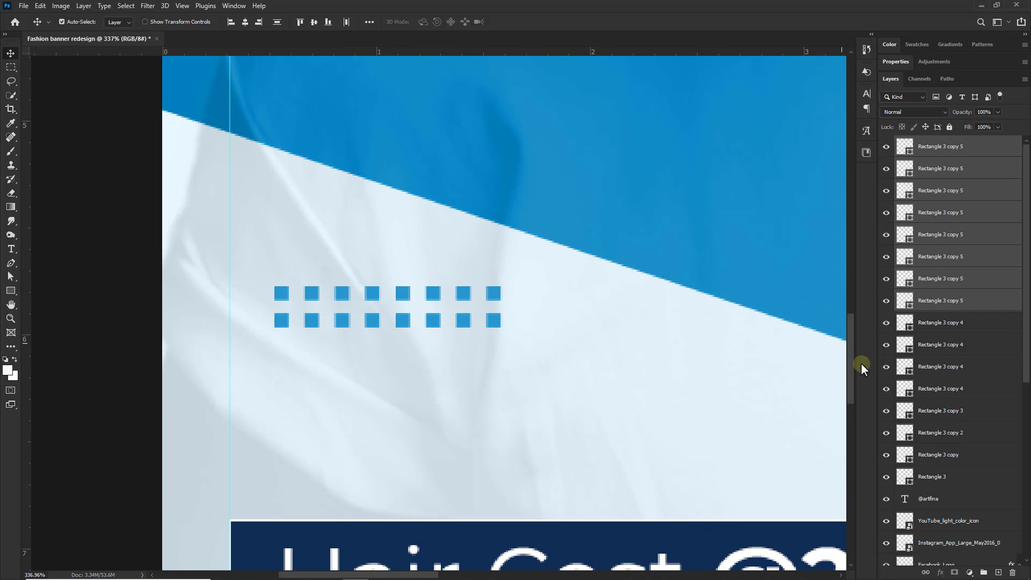
Step: Select all sixteen square layers and duplicate them straight down to make a grid of four rows of eight
{"action": "left_click", "coordinate": [943, 477]}
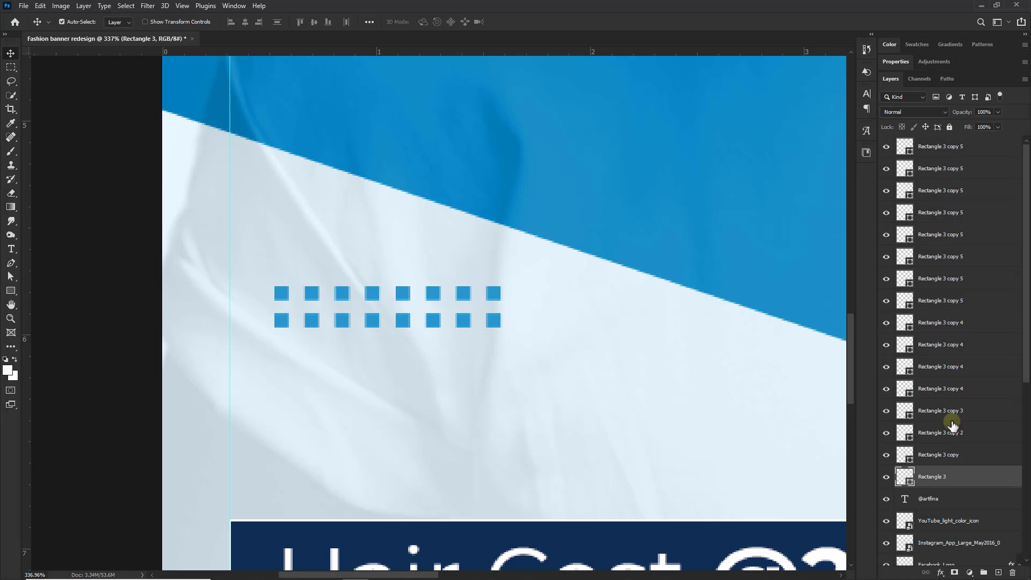
{"action": "left_click", "coordinate": [950, 146], "text": "shift"}
{"action": "left_click_drag", "start_coordinate": [403, 322], "coordinate": [407, 380]}
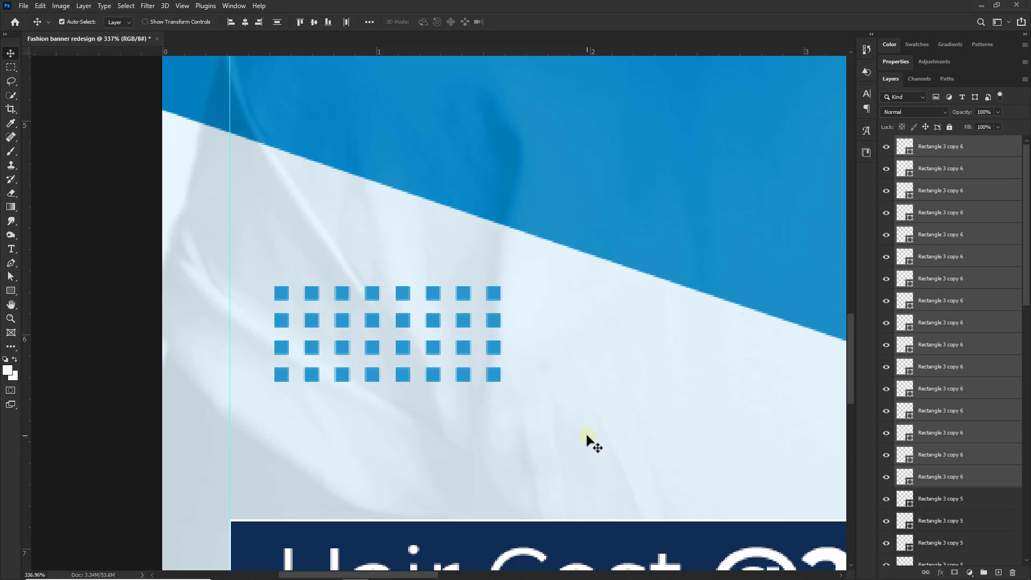
{"action": "scroll", "coordinate": [589, 439], "scroll_direction": "down", "scroll_amount": 3}
{"action": "scroll", "coordinate": [589, 440], "scroll_direction": "down", "scroll_amount": 5}
{"action": "scroll", "coordinate": [357, 368], "scroll_direction": "up", "scroll_amount": 8}
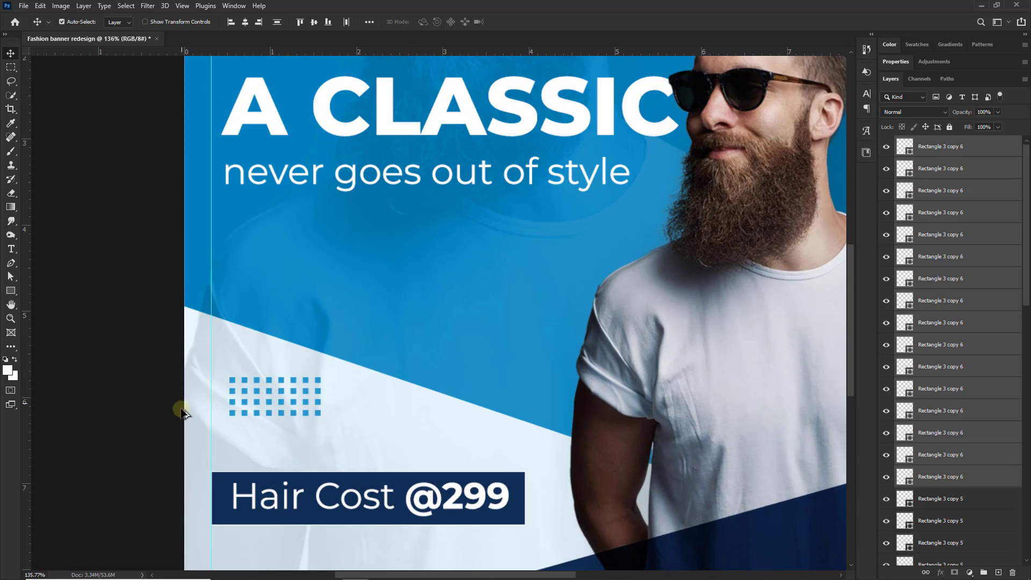
Step: Combine all the small square layers, from Rectangle 3 up to the topmost copy, into one group and toggle its visibility
{"action": "scroll", "coordinate": [948, 425], "scroll_direction": "down", "scroll_amount": 8}
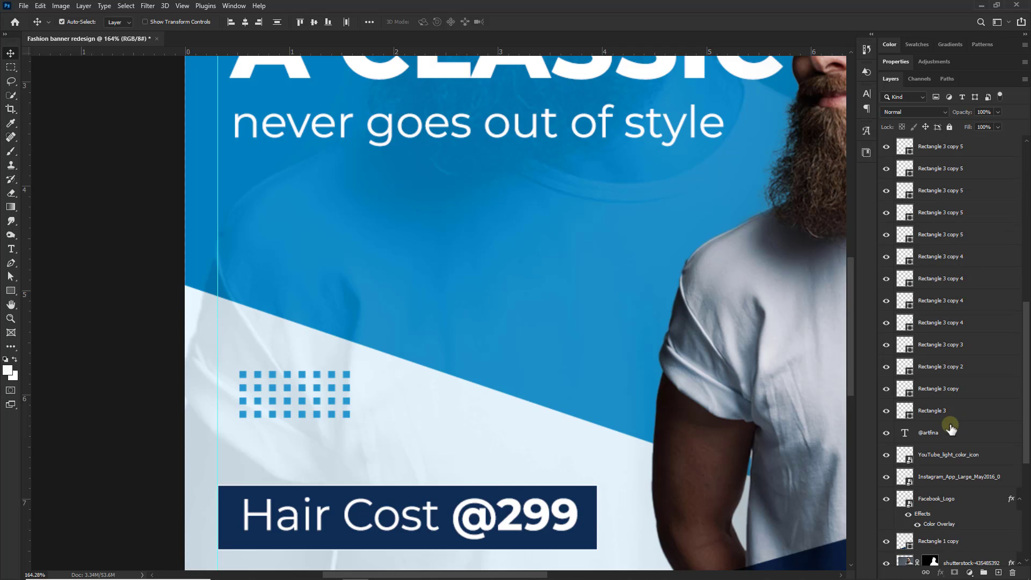
{"action": "left_click", "coordinate": [951, 411]}
{"action": "scroll", "coordinate": [954, 430], "scroll_direction": "up", "scroll_amount": 8}
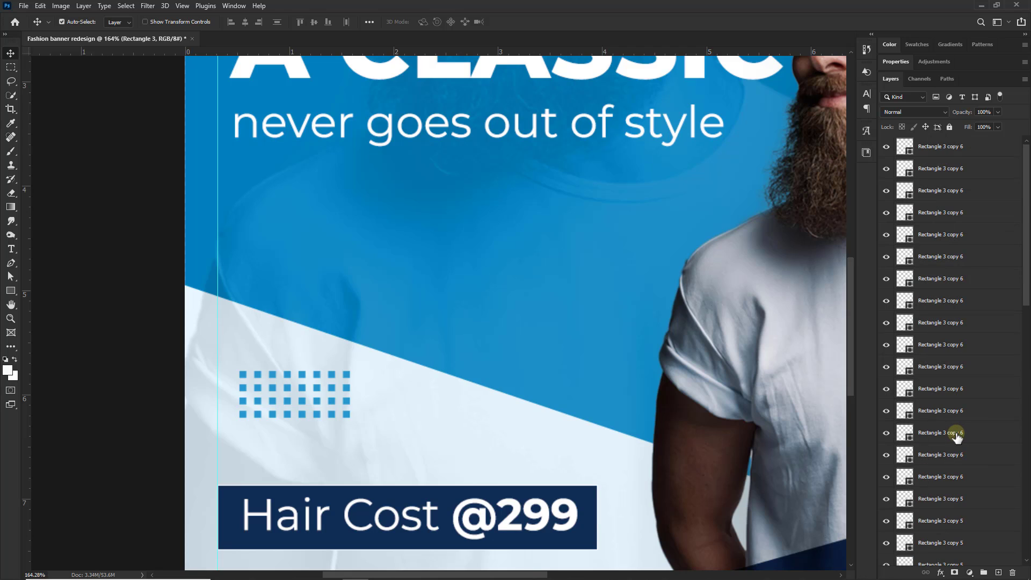
{"action": "scroll", "coordinate": [957, 430], "scroll_direction": "down", "scroll_amount": 8}
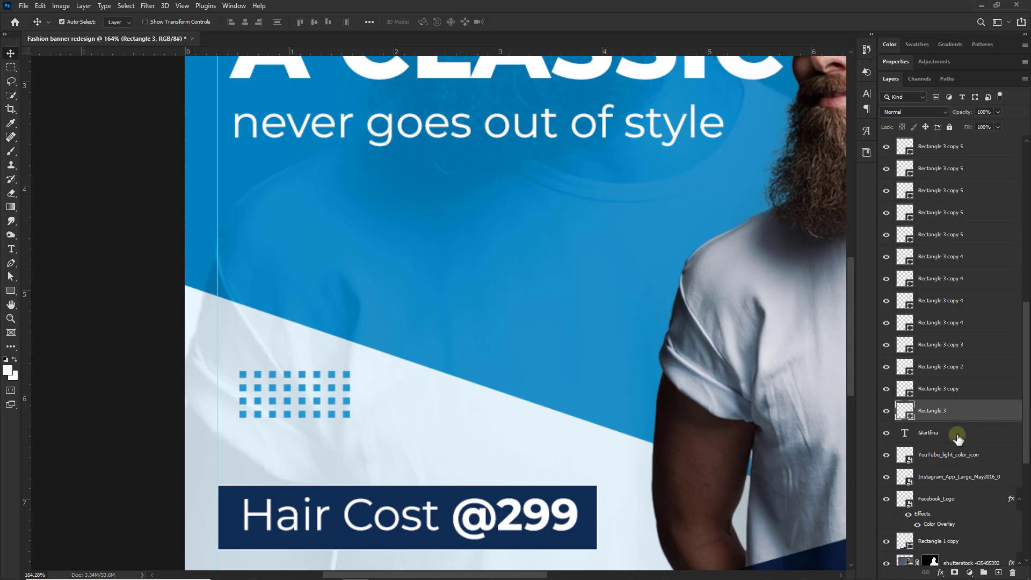
{"action": "scroll", "coordinate": [945, 429], "scroll_direction": "up", "scroll_amount": 8}
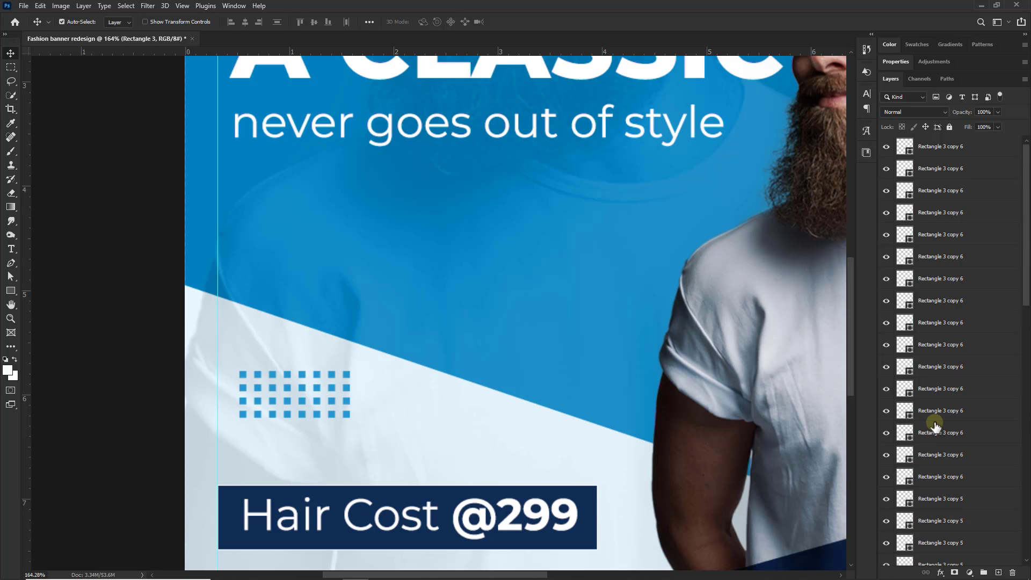
{"action": "left_click", "coordinate": [949, 152], "text": "shift"}
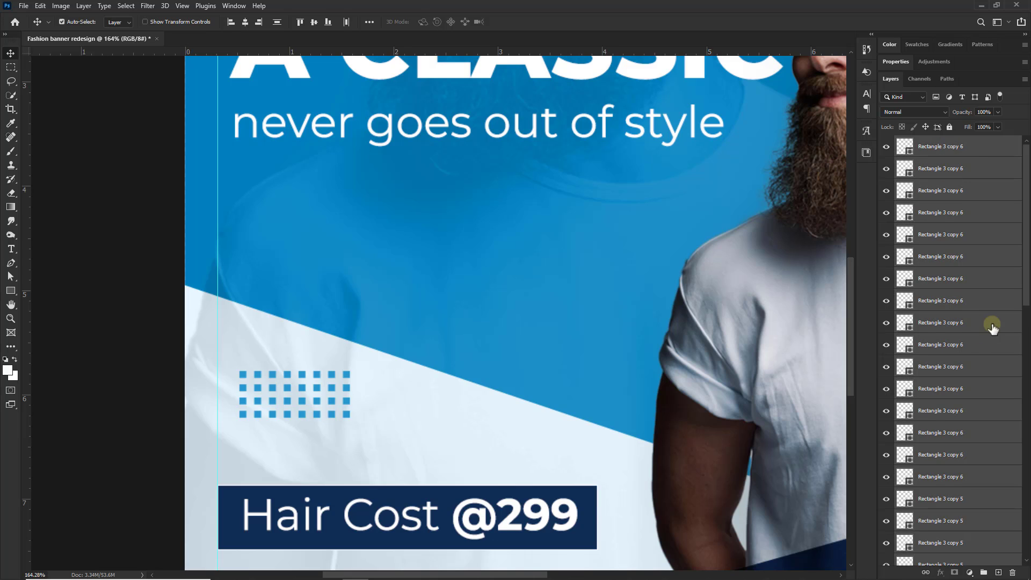
{"action": "left_click_drag", "start_coordinate": [1027, 241], "coordinate": [1026, 186]}
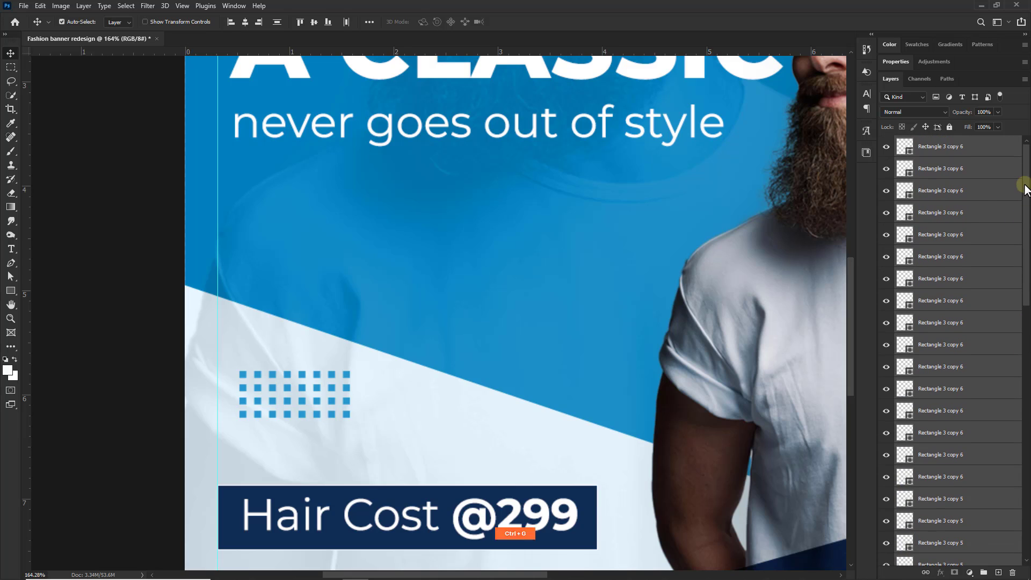
{"action": "key", "text": "ctrl+g"}
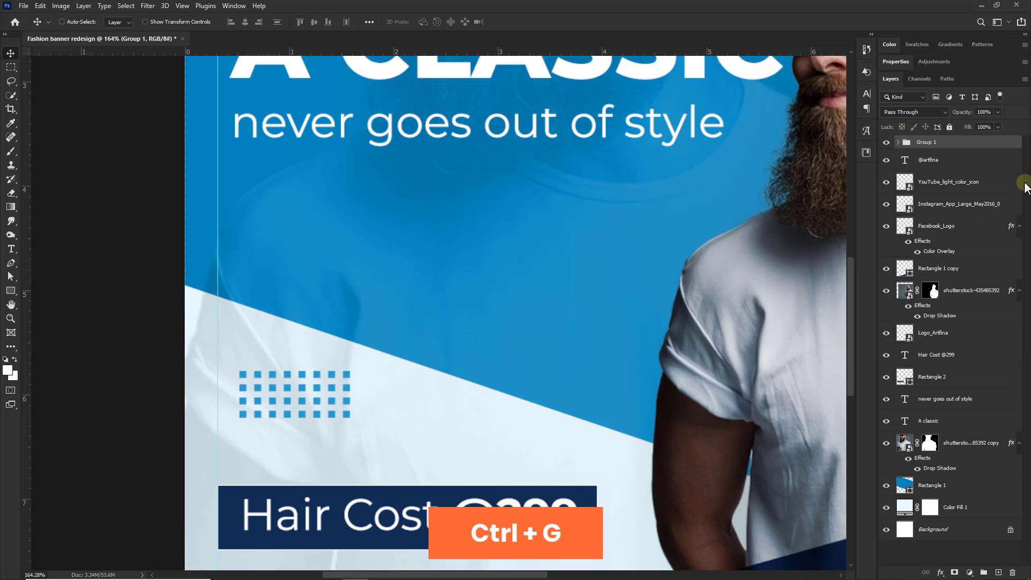
{"action": "left_click", "coordinate": [886, 143]}
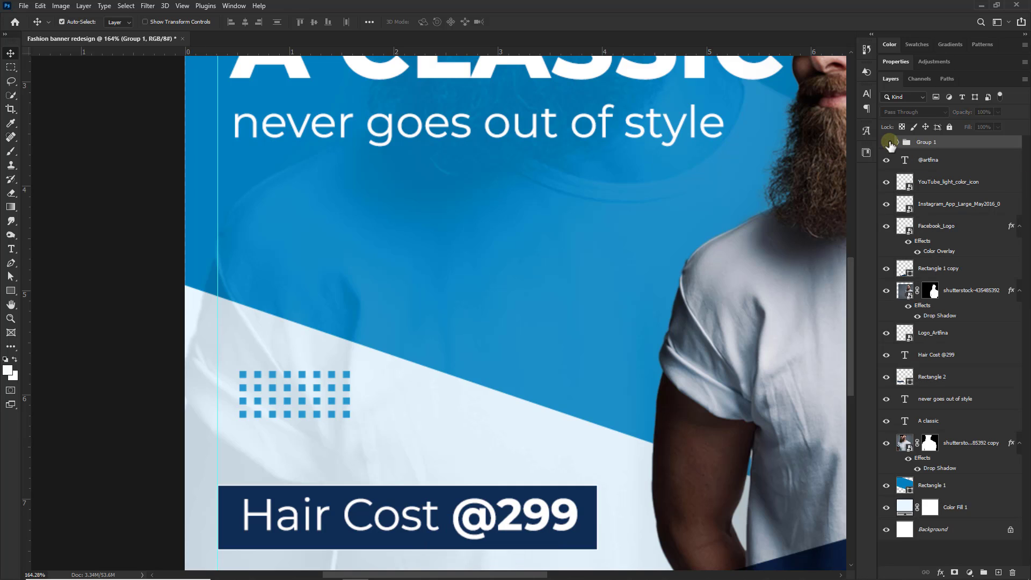
Step: Show the square-grid group, enlarge it slightly with Free Transform and move it partly past the banner's left edge, above the price box
{"action": "left_click", "coordinate": [887, 143]}
{"action": "scroll", "coordinate": [249, 408], "scroll_direction": "down", "scroll_amount": 2}
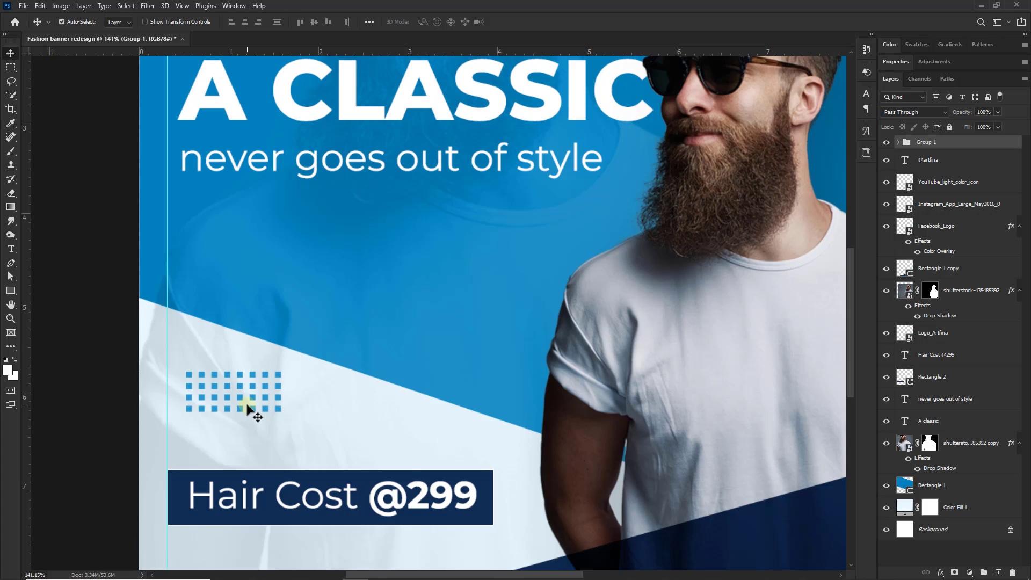
{"action": "key", "text": "ctrl"}
{"action": "key", "text": "ctrl+t"}
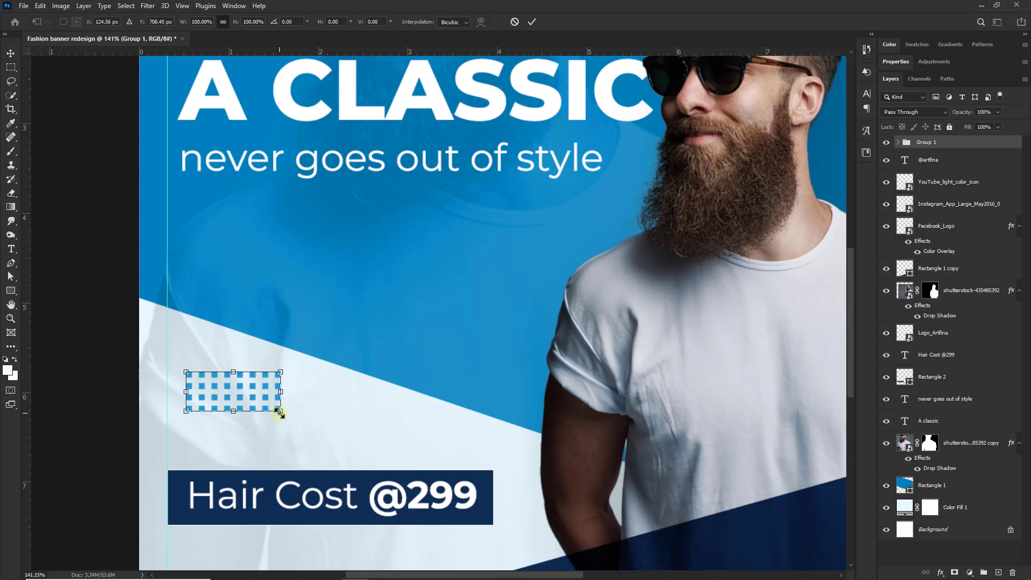
{"action": "key", "text": "Return"}
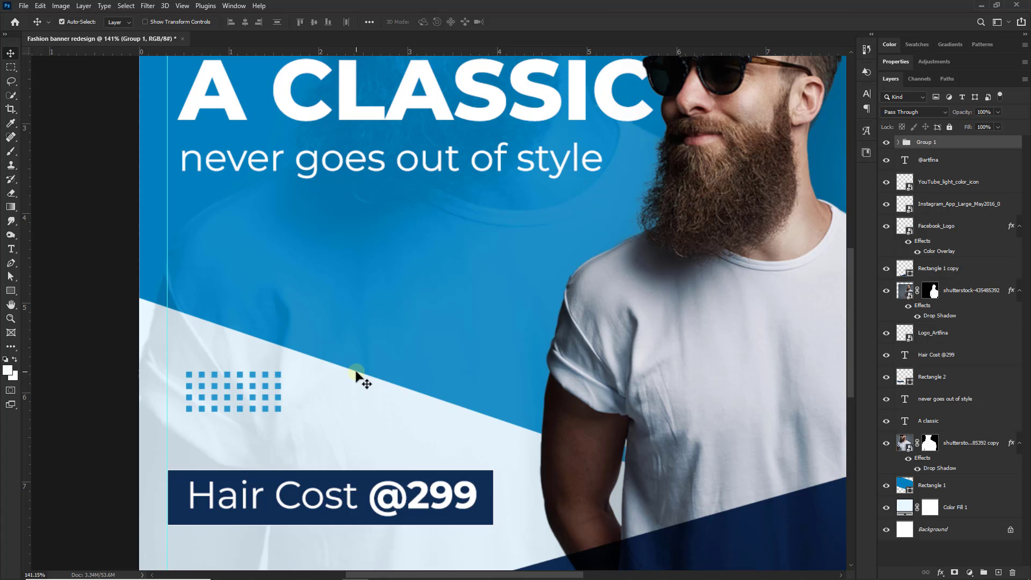
{"action": "key", "text": "ctrl"}
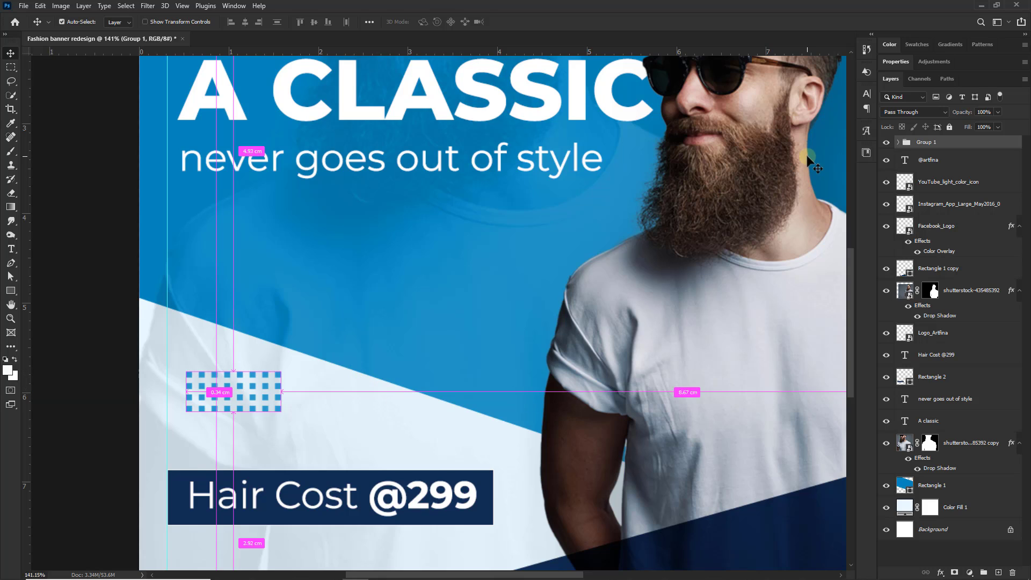
{"action": "key", "text": "ctrl+t"}
{"action": "left_click_drag", "start_coordinate": [280, 413], "coordinate": [240, 404]}
{"action": "key", "text": "Return"}
{"action": "key", "text": "ctrl+t"}
{"action": "key", "text": "Return"}
{"action": "key", "text": "ctrl+0"}
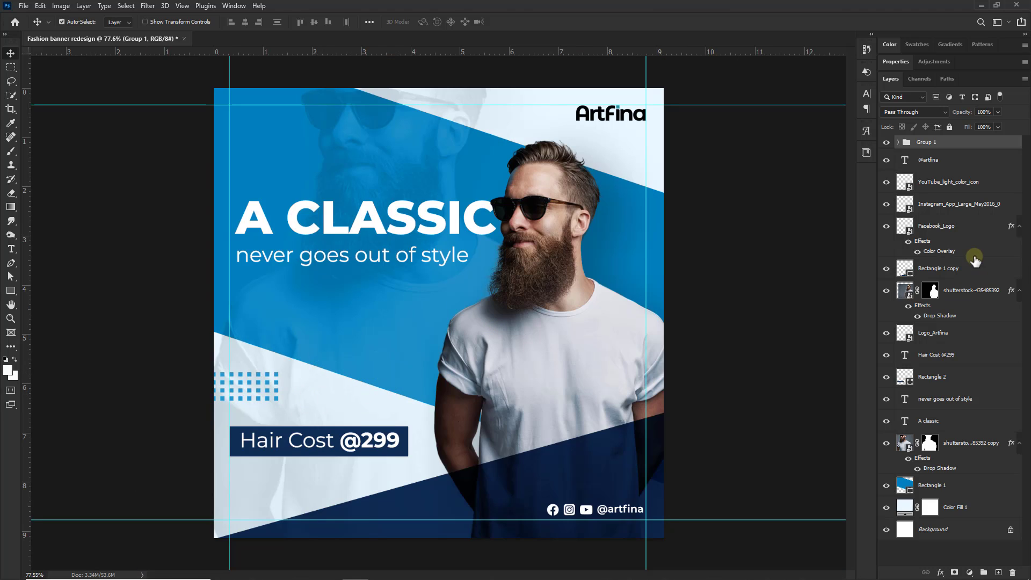
Step: Duplicate the square-grid group and place the copy just above the "A CLASSIC" headline, near its left end
{"action": "key", "text": "ctrl+j"}
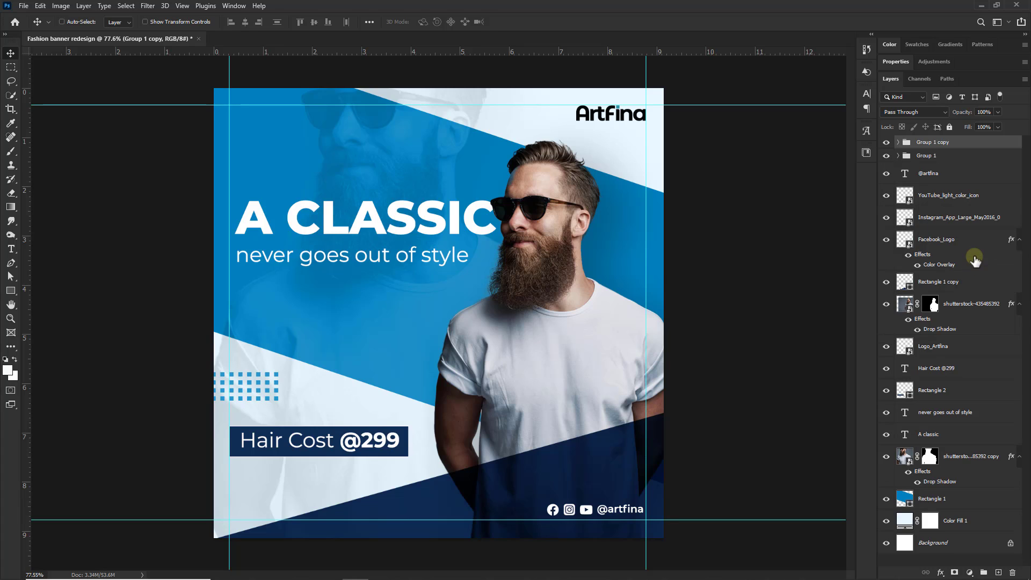
{"action": "key", "text": "ctrl+t"}
{"action": "left_click_drag", "start_coordinate": [250, 395], "coordinate": [279, 182]}
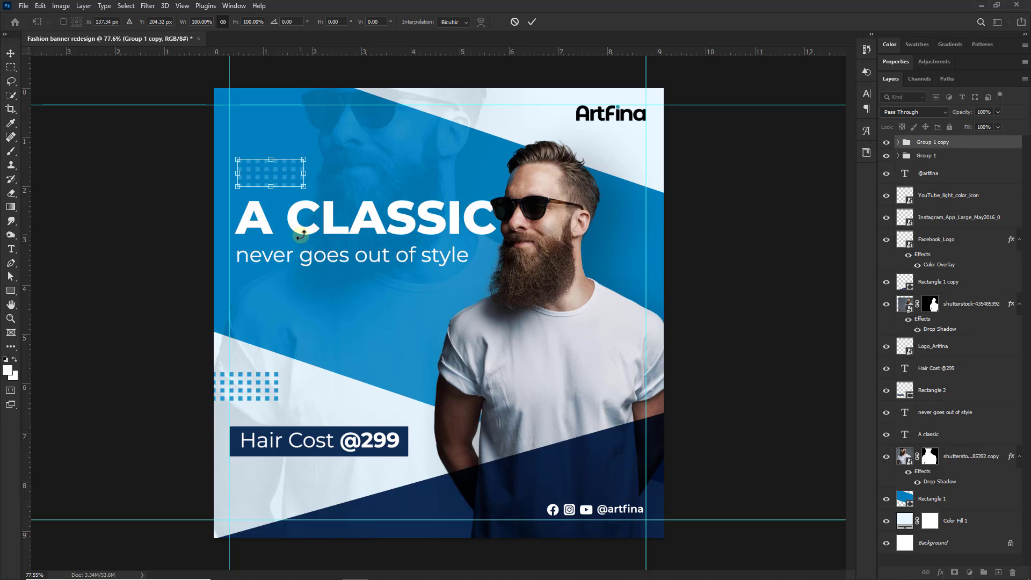
{"action": "key", "text": "Return"}
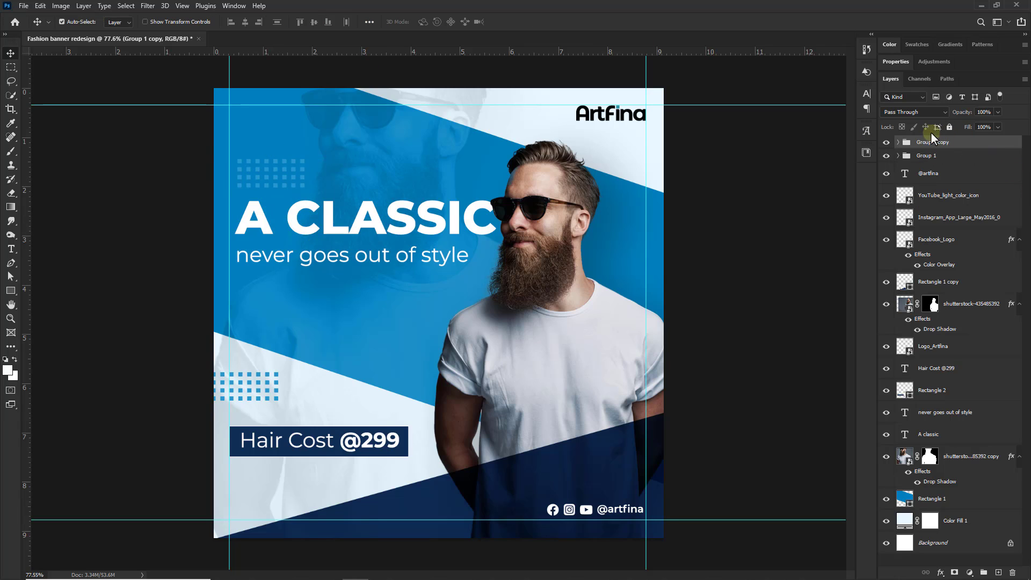
Step: Apply a white Color Overlay in Normal mode at 100% opacity to the grid copy above the headline
{"action": "right_click", "coordinate": [949, 144]}
{"action": "left_click", "coordinate": [884, 146]}
{"action": "left_click", "coordinate": [475, 290]}
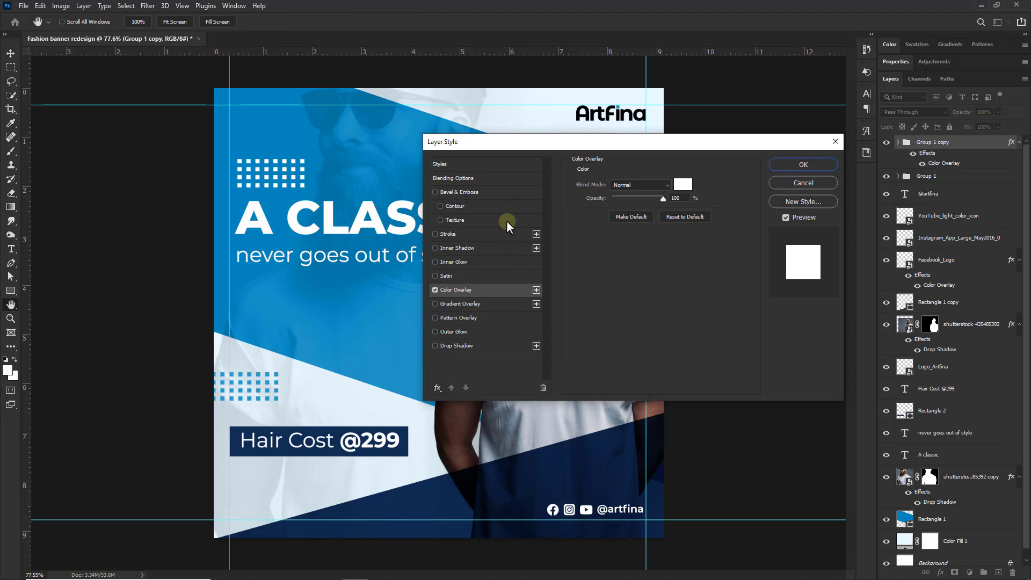
{"action": "left_click", "coordinate": [804, 165]}
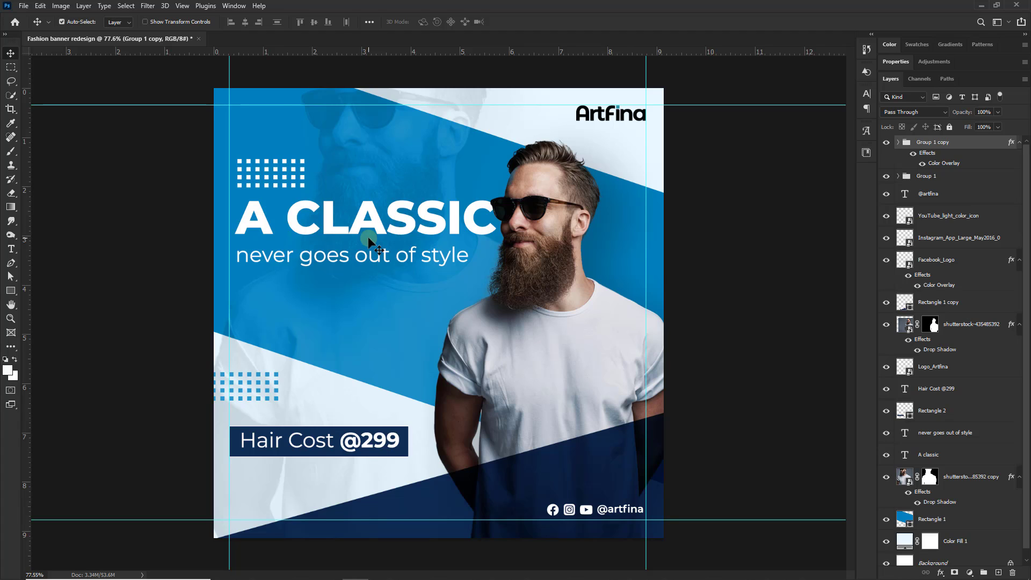
Step: Duplicate the white square grid, rotate the copy 90 degrees and place it half past the banner's right edge, beside the man's beard
{"action": "key", "text": "ctrl+j"}
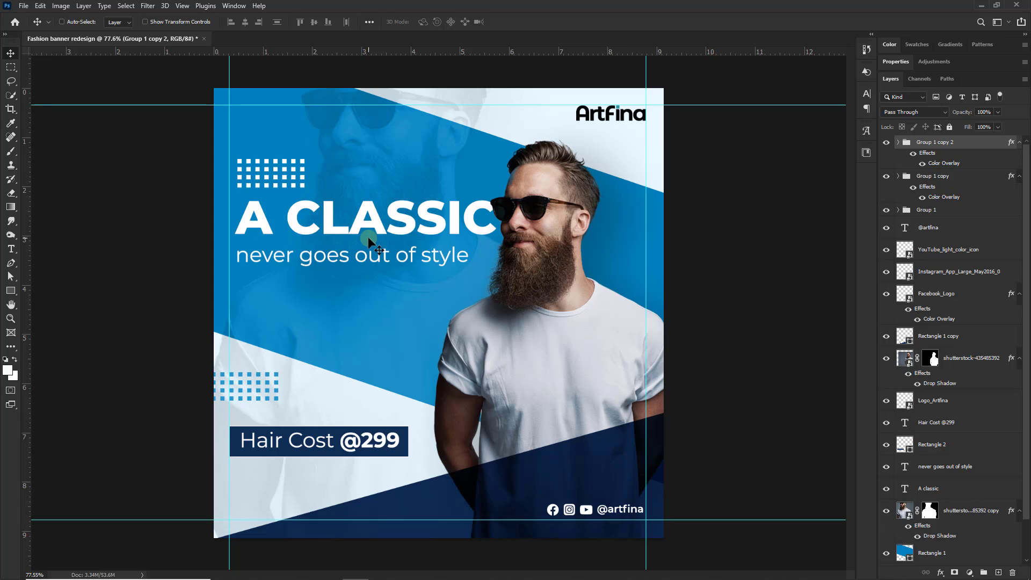
{"action": "key", "text": "ctrl+t"}
{"action": "key", "text": "Right"}
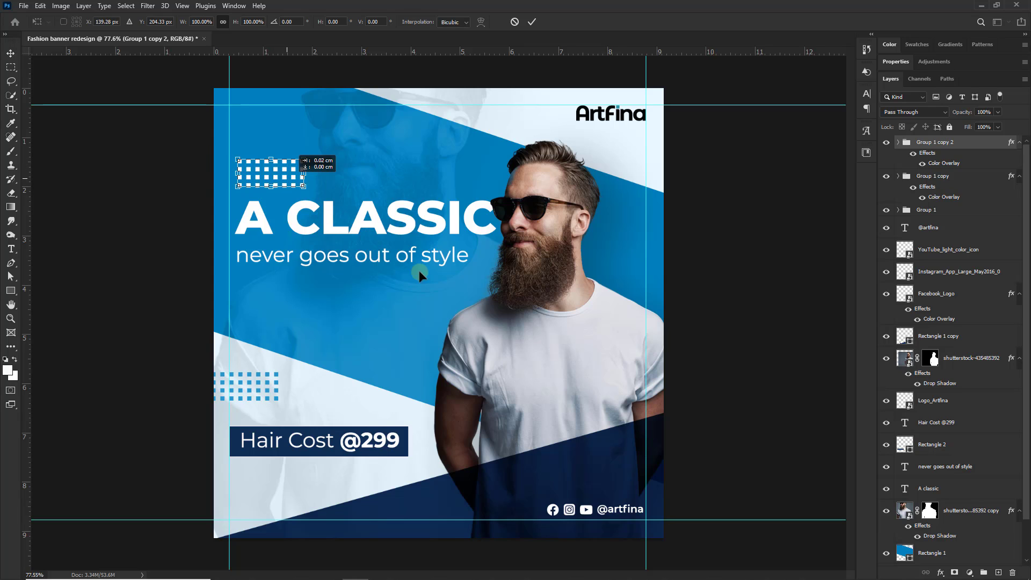
{"action": "left_click_drag", "start_coordinate": [284, 181], "coordinate": [678, 462]}
{"action": "left_click_drag", "start_coordinate": [716, 421], "coordinate": [656, 466]}
{"action": "left_click_drag", "start_coordinate": [662, 463], "coordinate": [663, 272]}
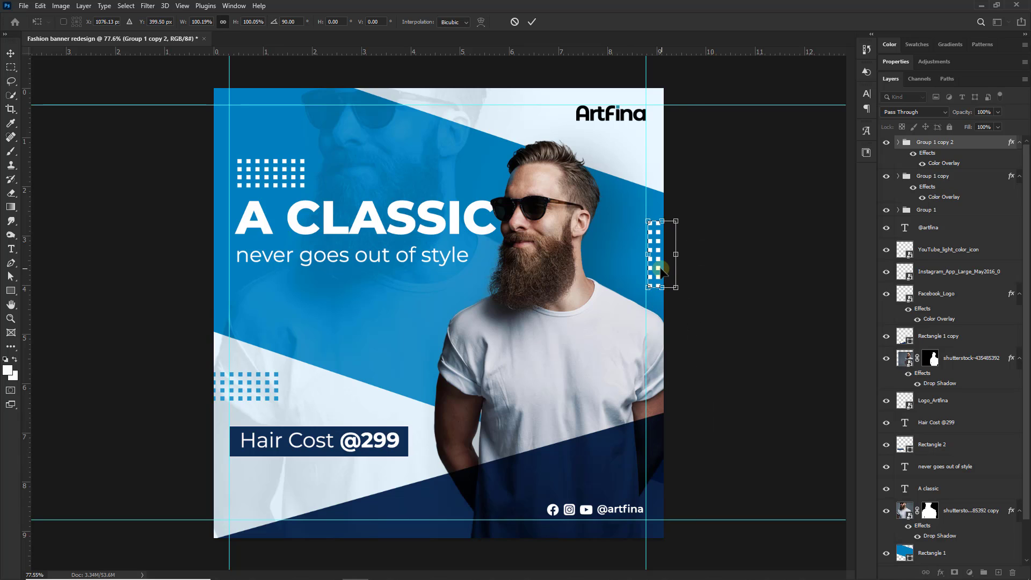
{"action": "key", "text": "Return"}
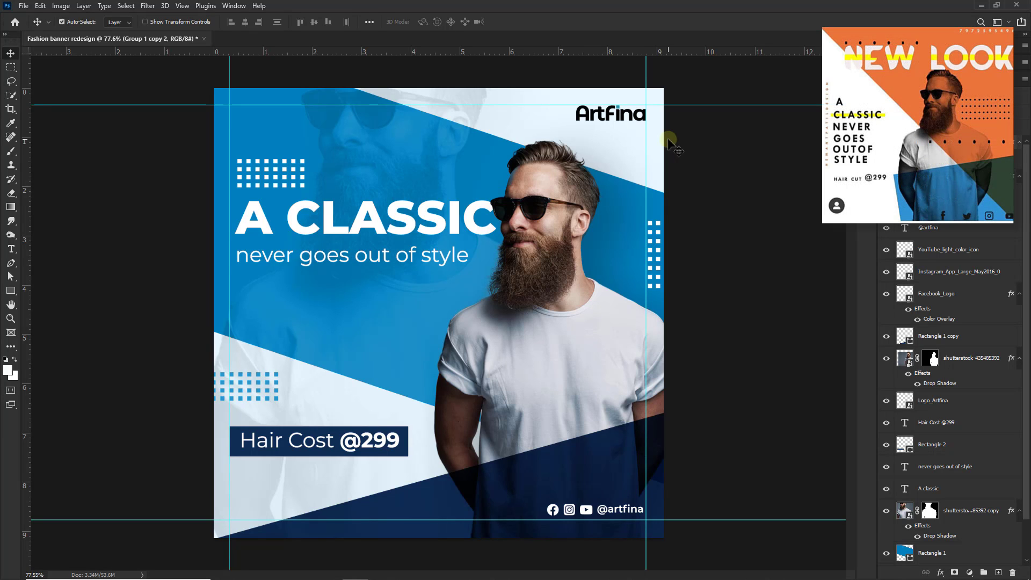
{"action": "key", "text": "ctrl+minus"}
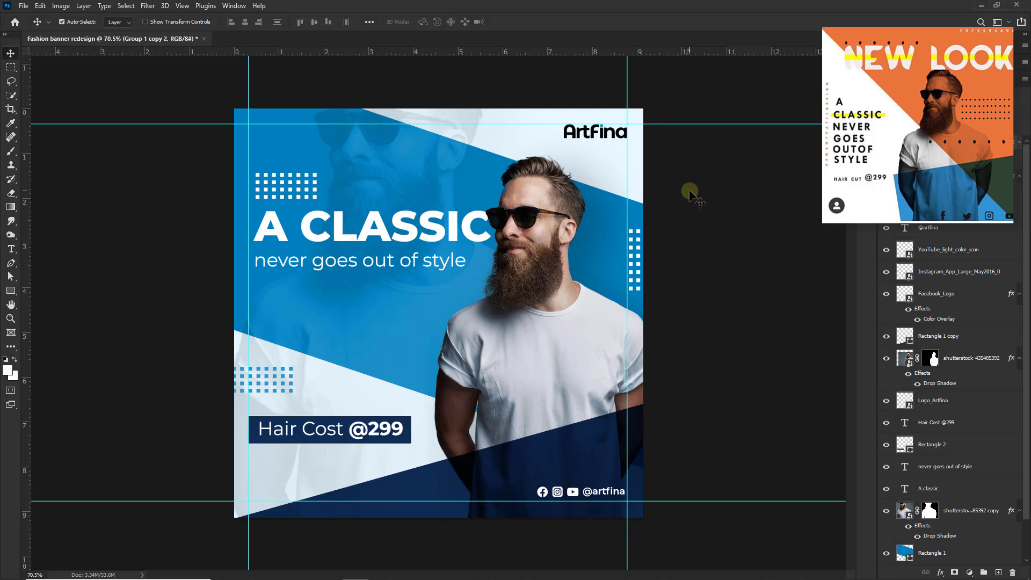